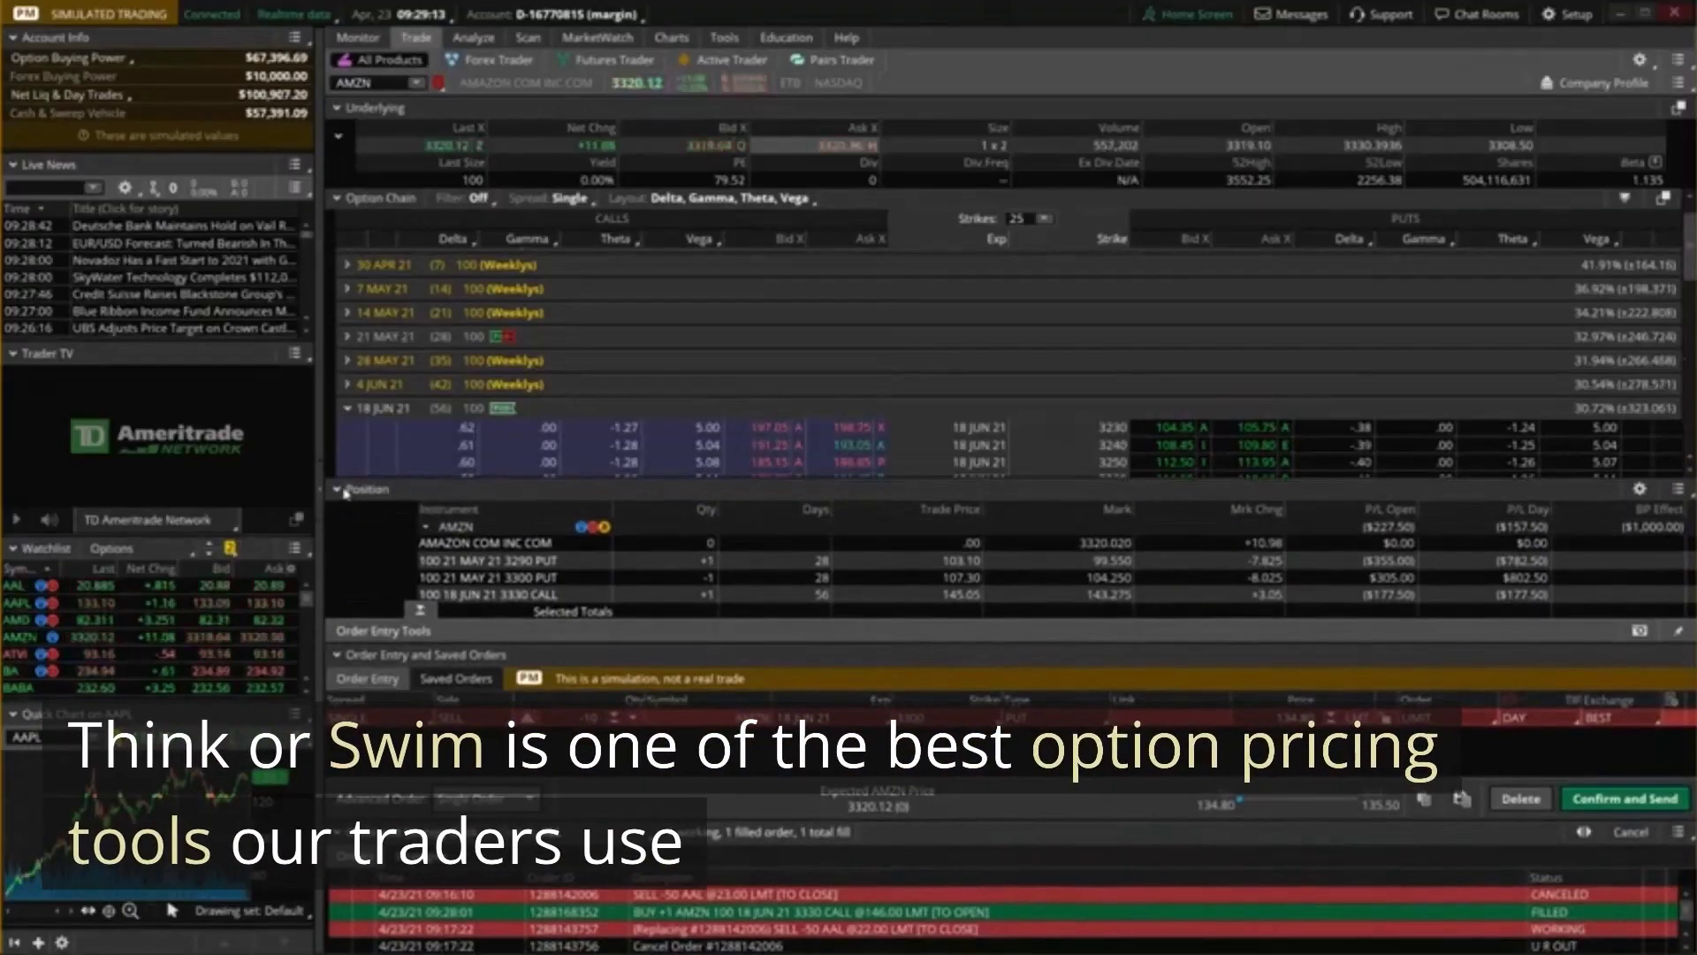
- Collapse the Position section on the Trade tab to reveal more 18 JUN 21 strikes
{"action": "left_click", "coordinate": [344, 491]}
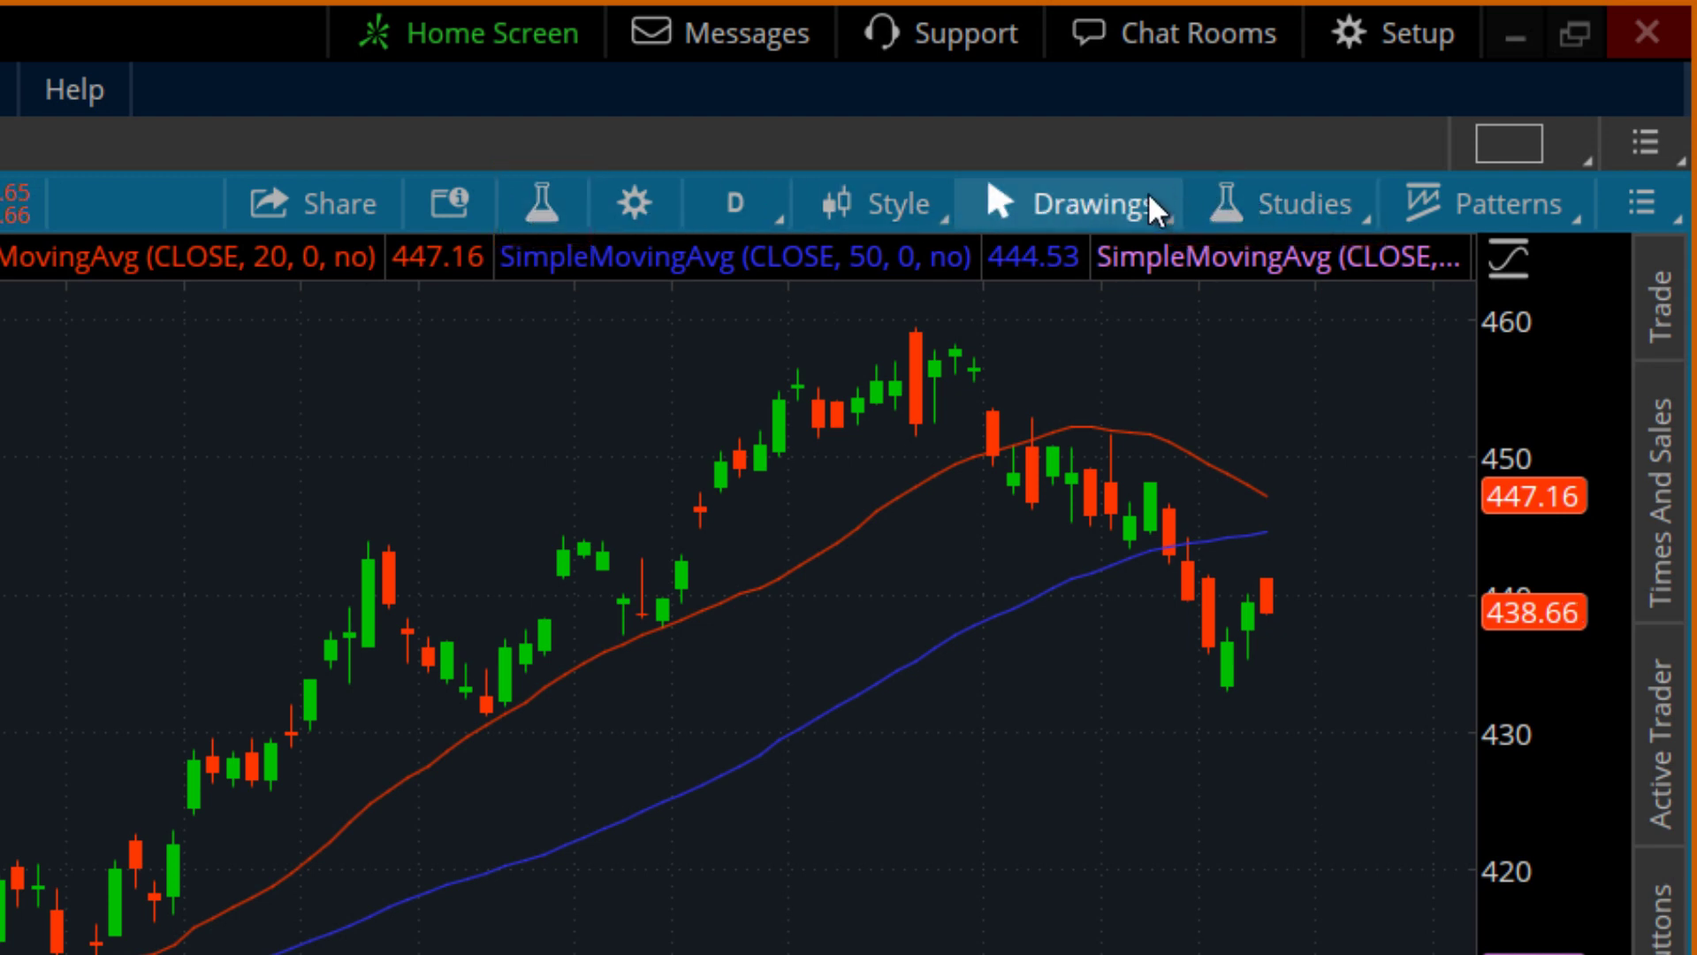
{"action": "left_click", "coordinate": [1314, 213]}
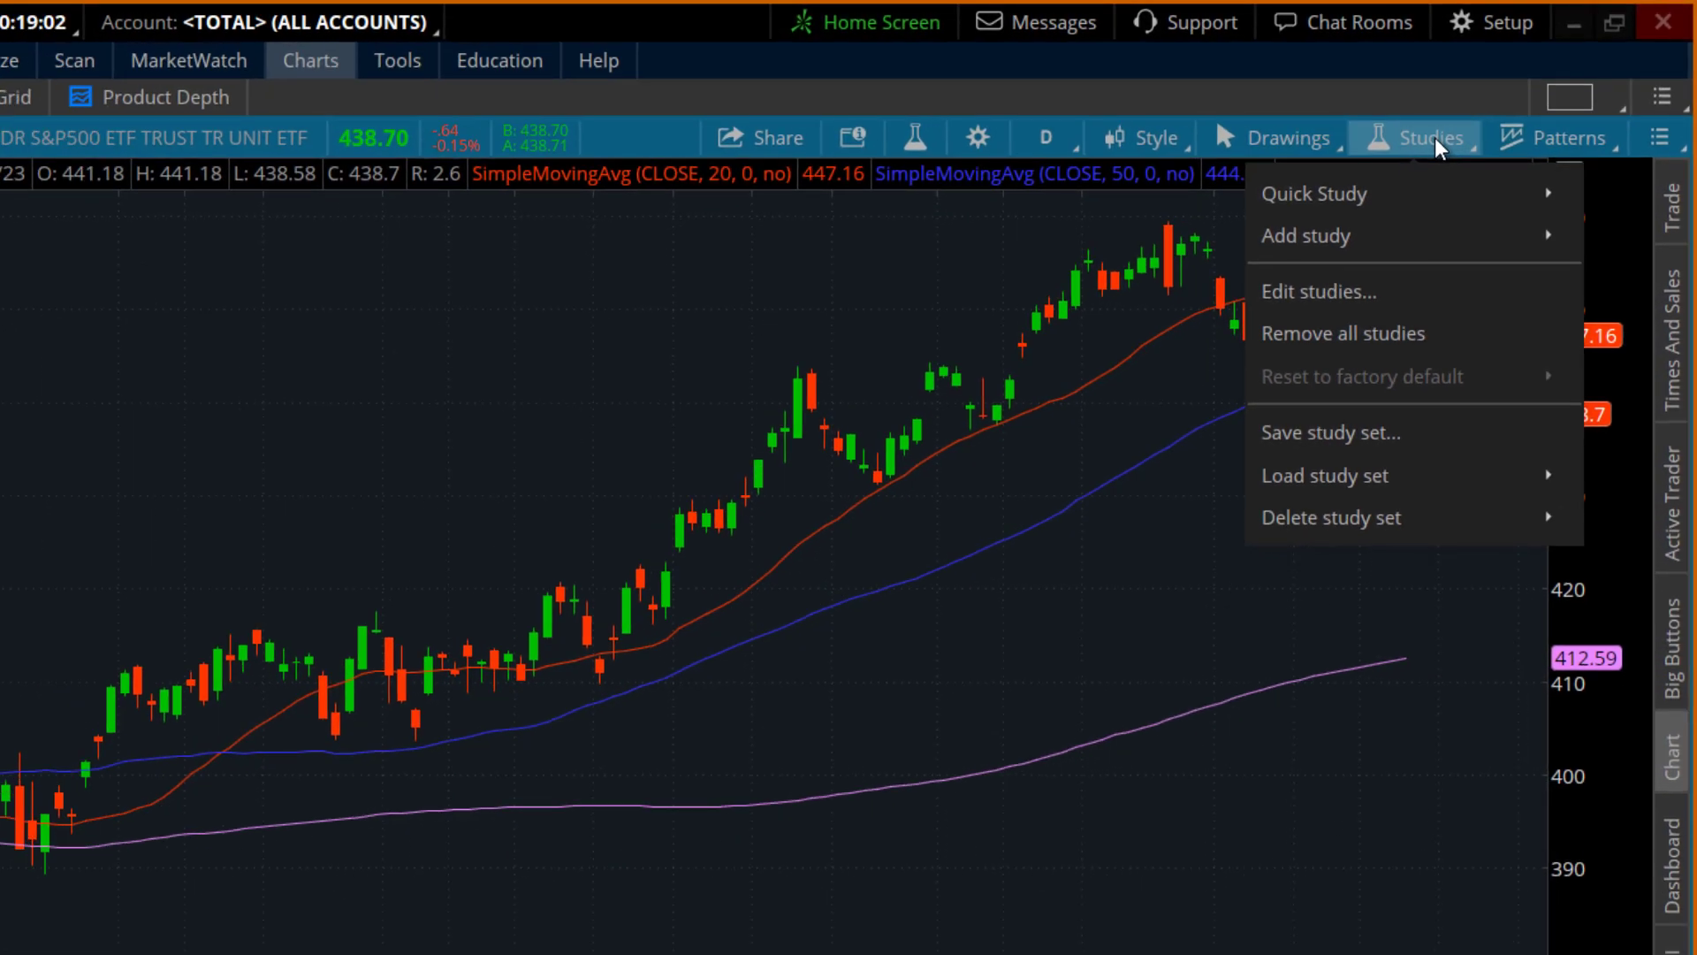
{"action": "mouse_move", "coordinate": [1425, 194]}
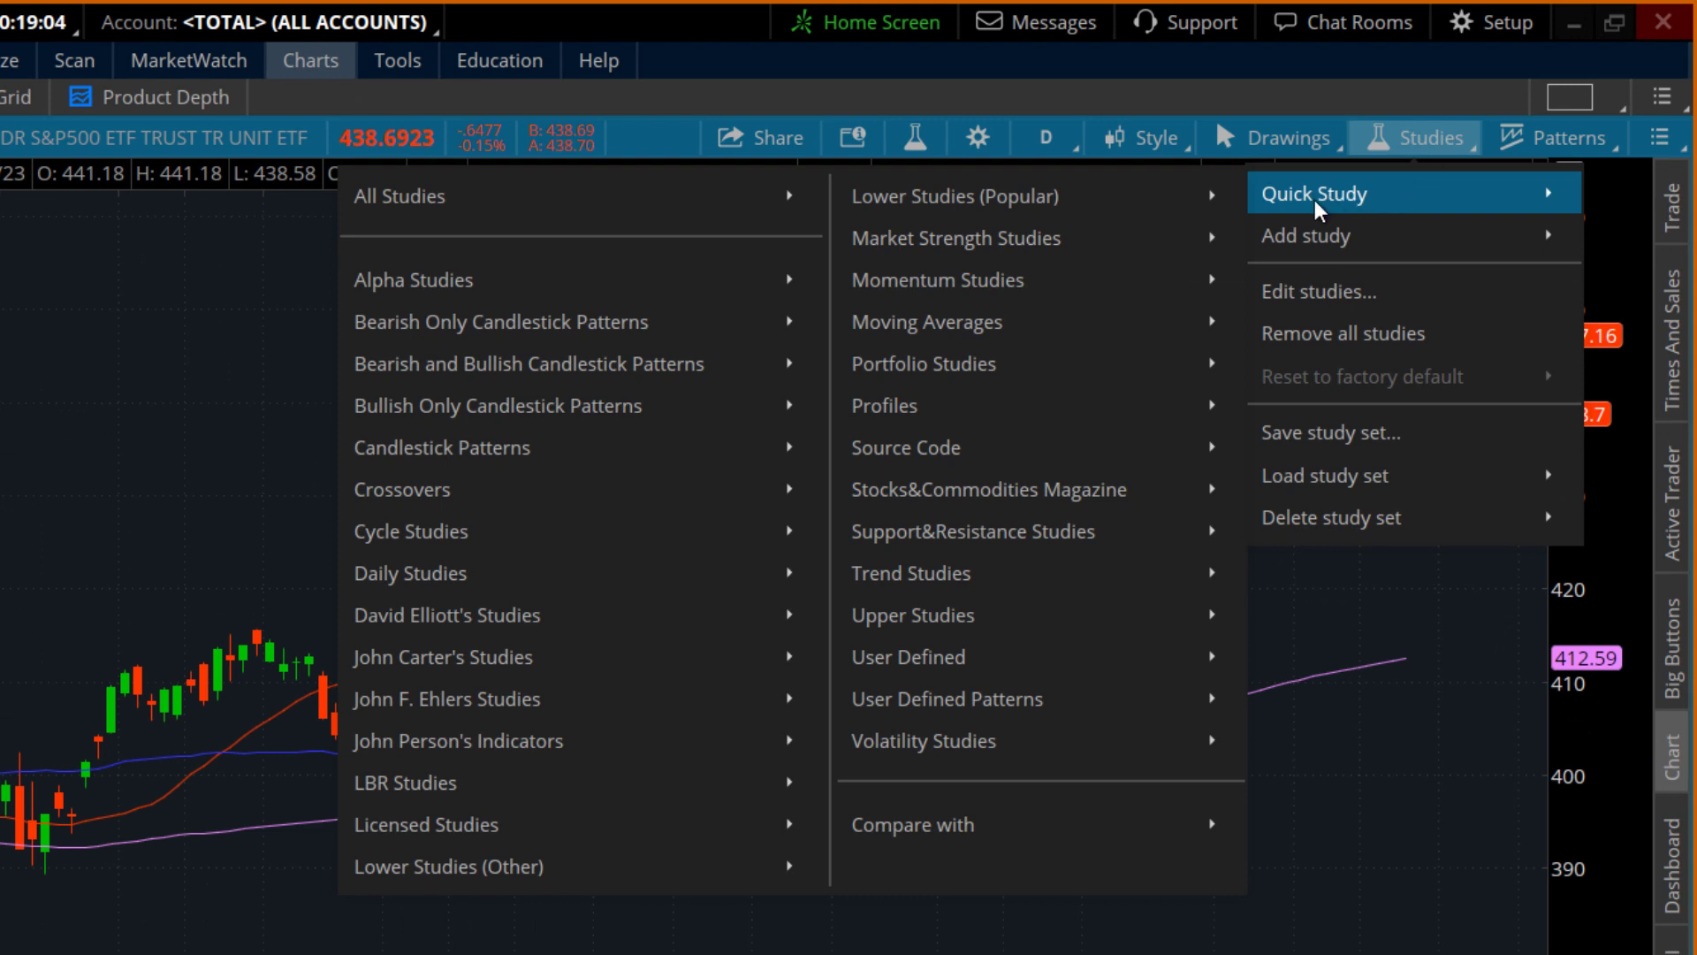
{"action": "mouse_move", "coordinate": [1116, 202]}
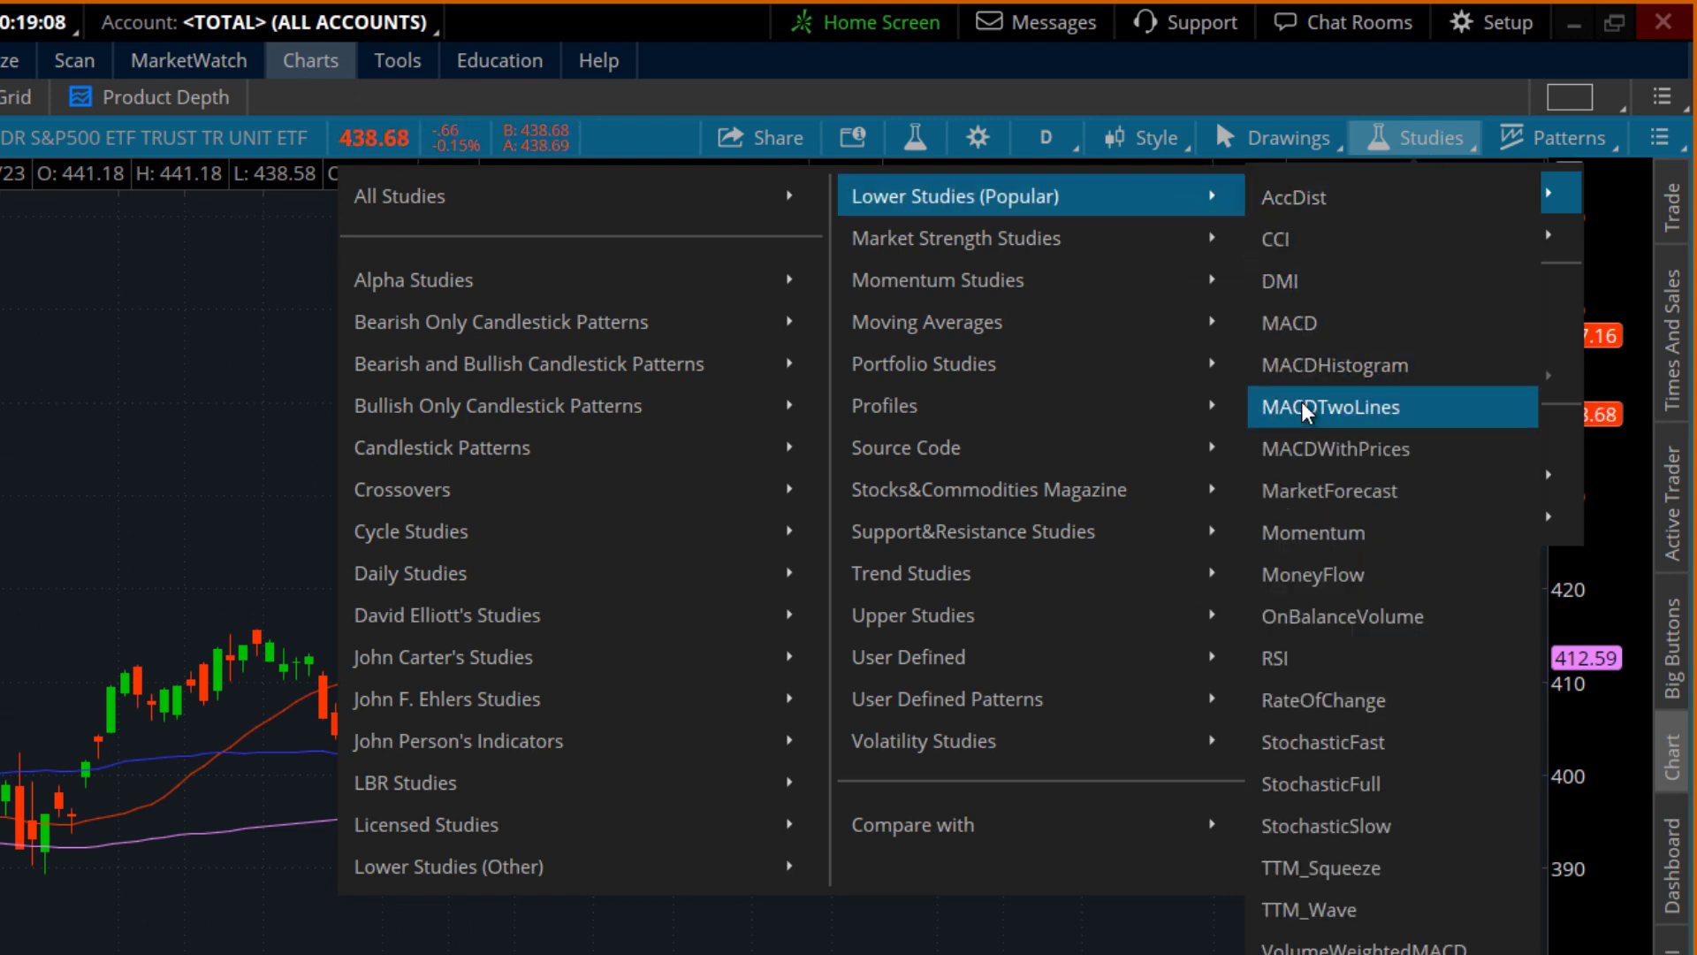
{"action": "mouse_move", "coordinate": [1172, 391]}
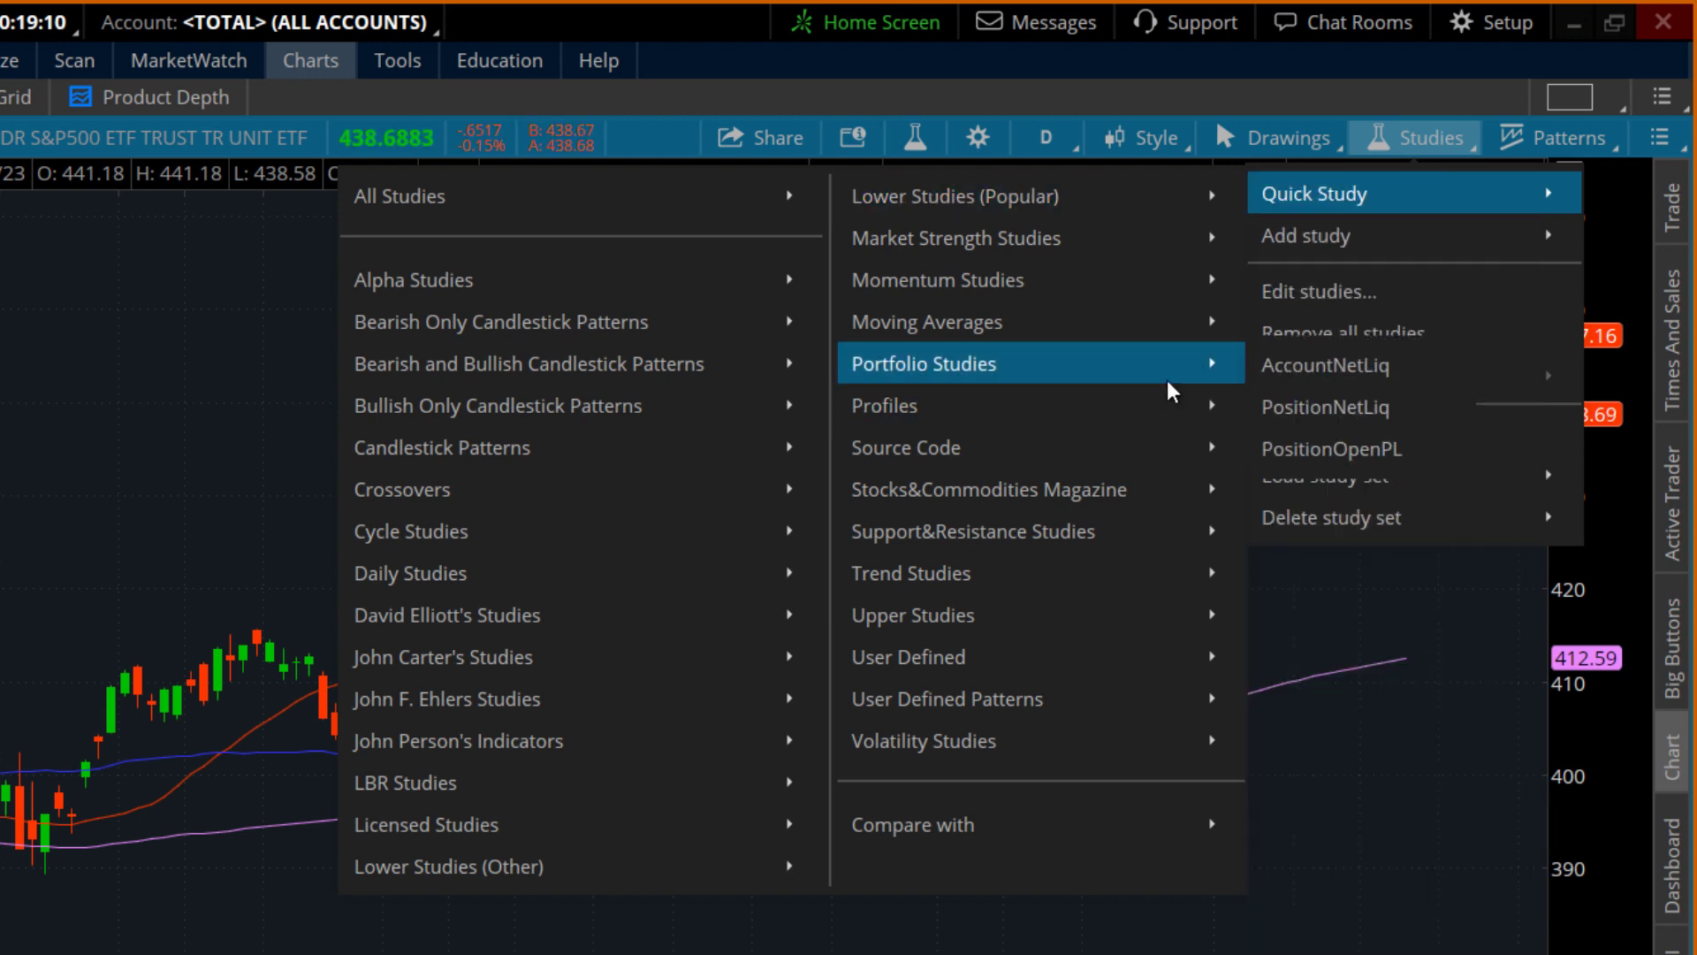
{"action": "mouse_move", "coordinate": [707, 275]}
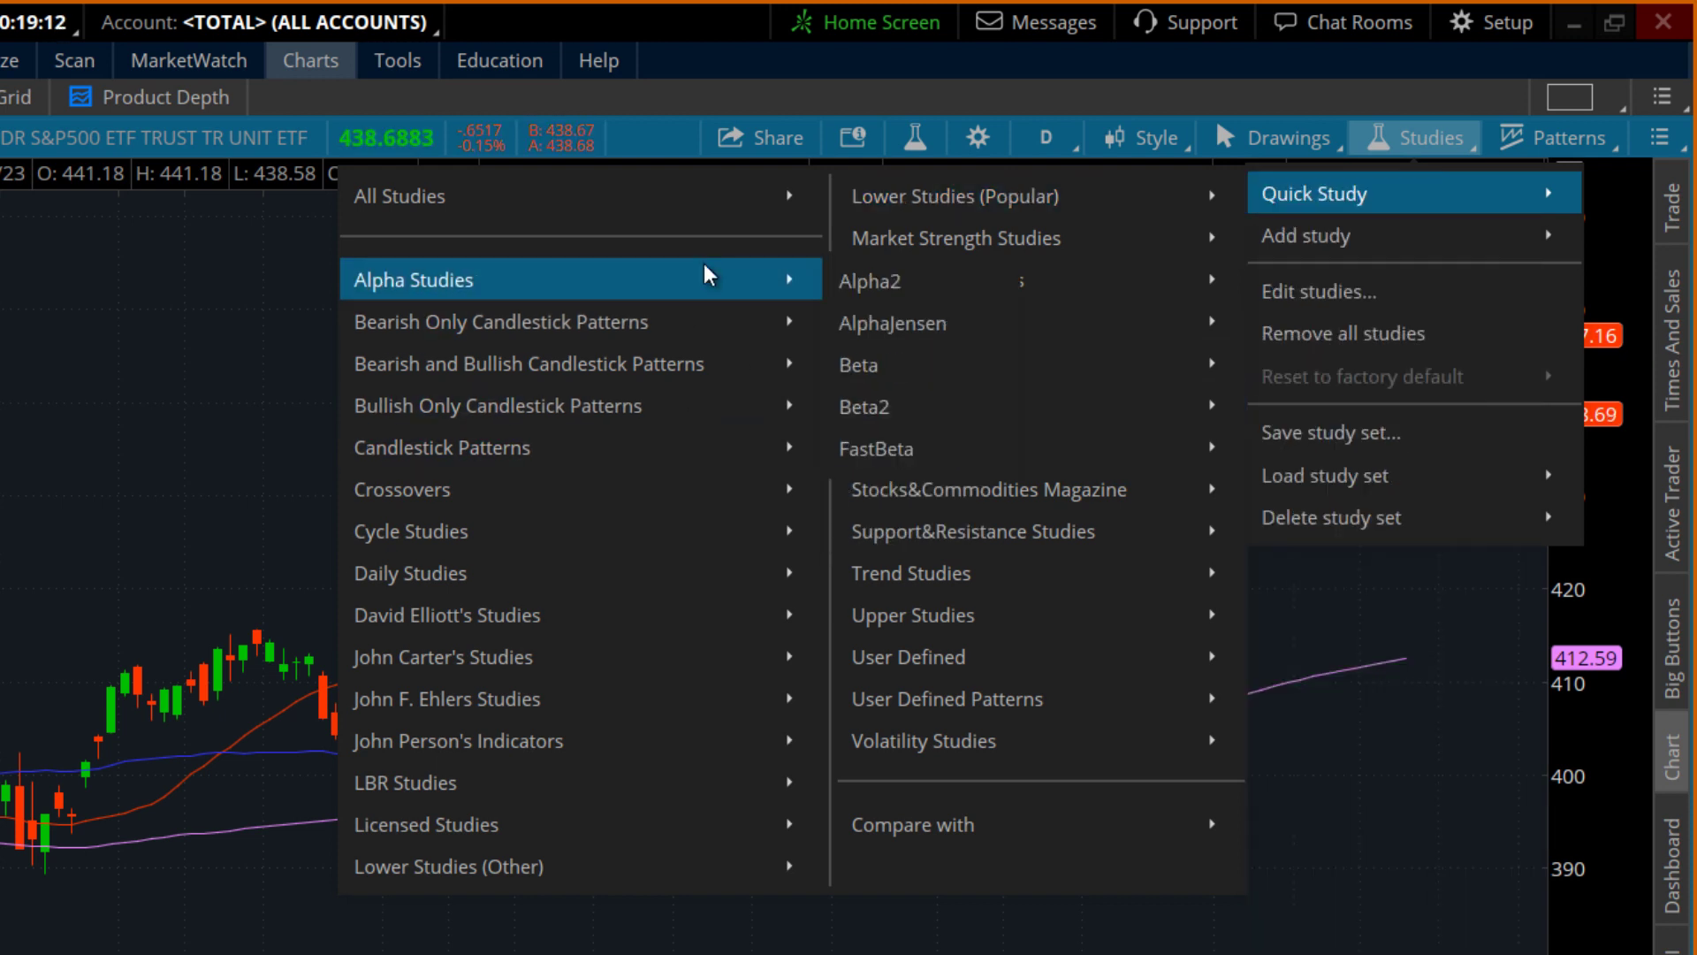
{"action": "mouse_move", "coordinate": [788, 201]}
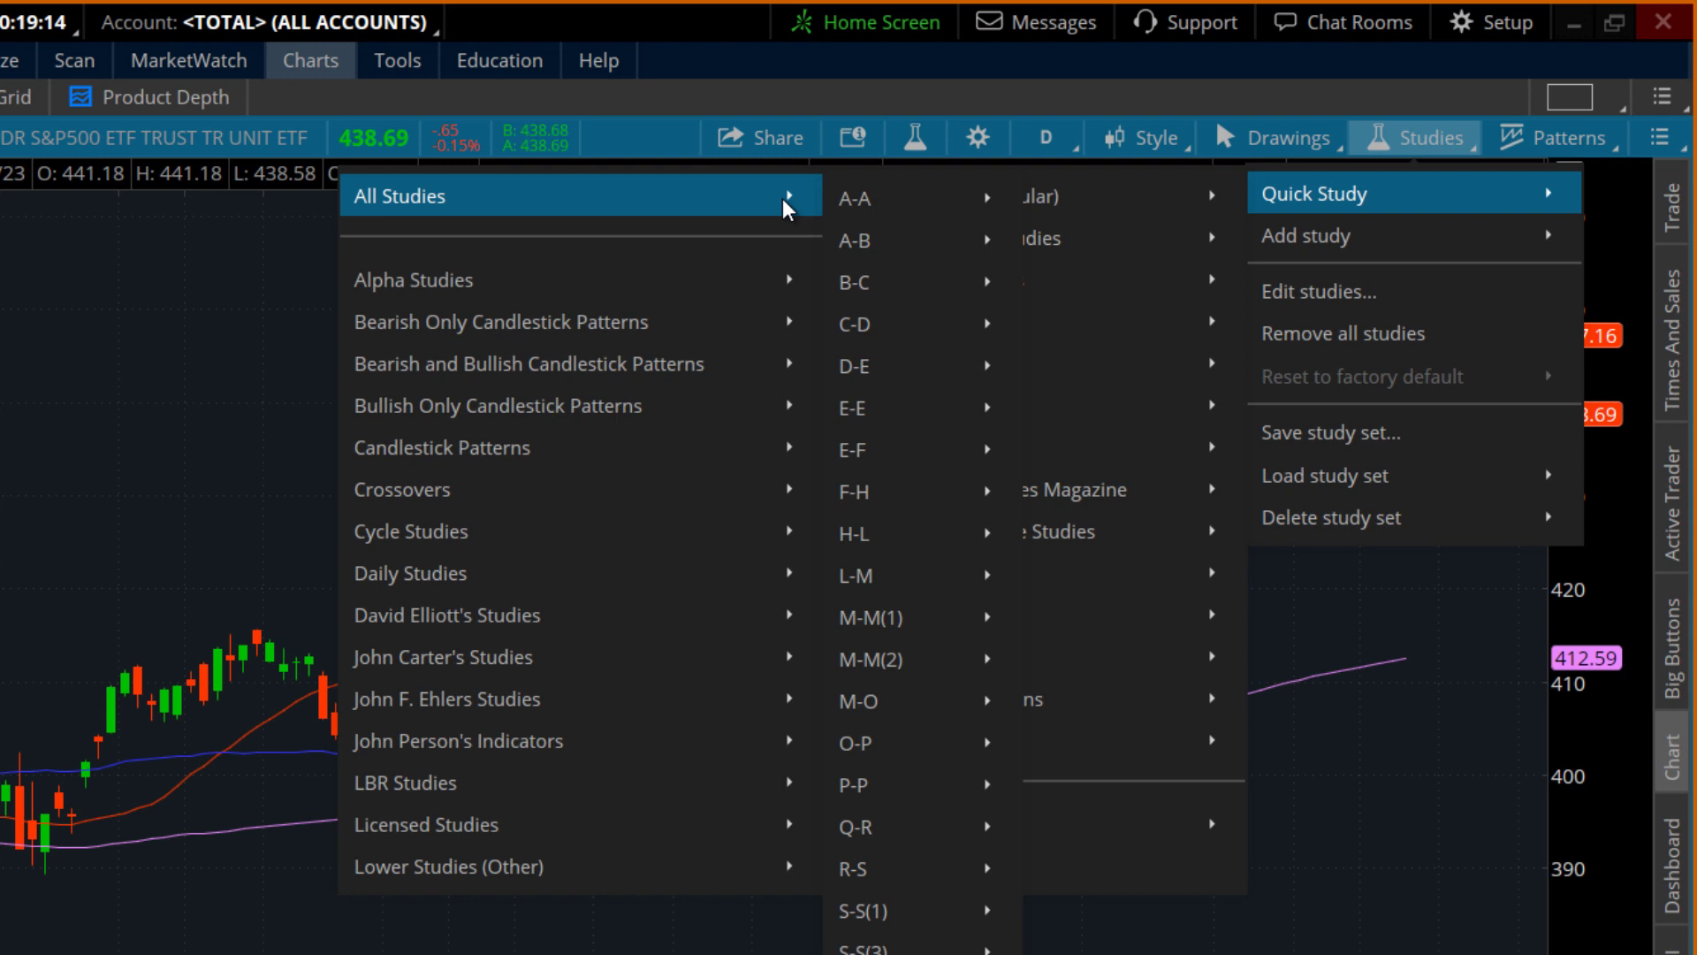
{"action": "mouse_move", "coordinate": [879, 468]}
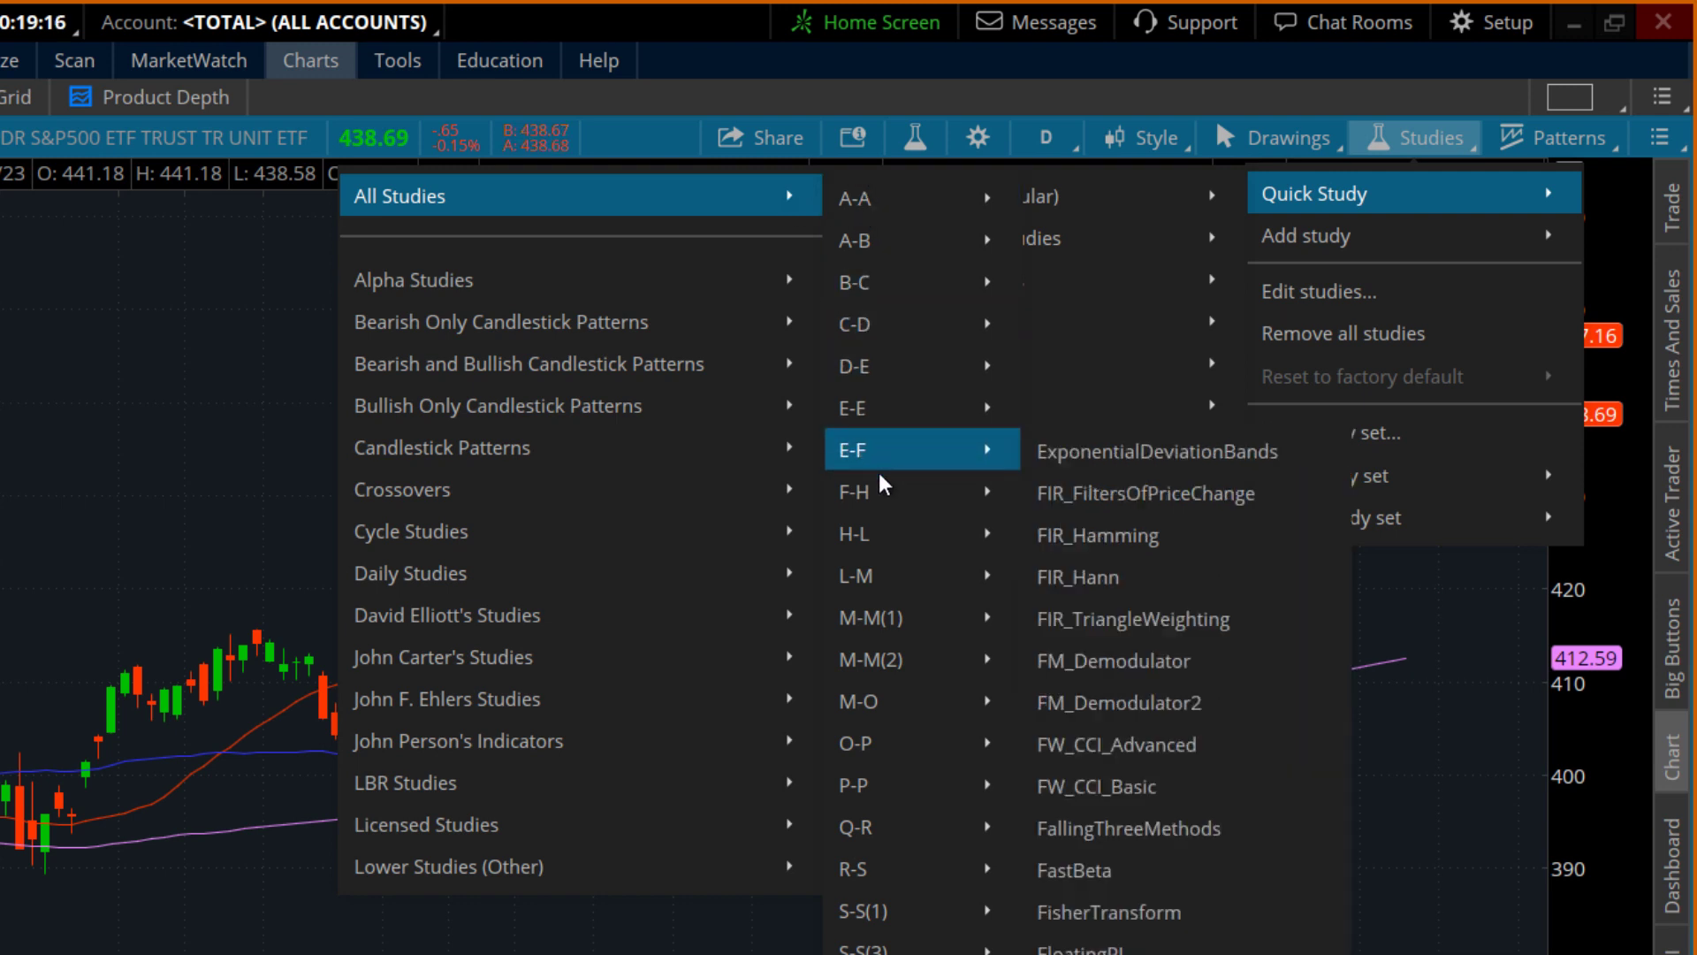
{"action": "mouse_move", "coordinate": [897, 584]}
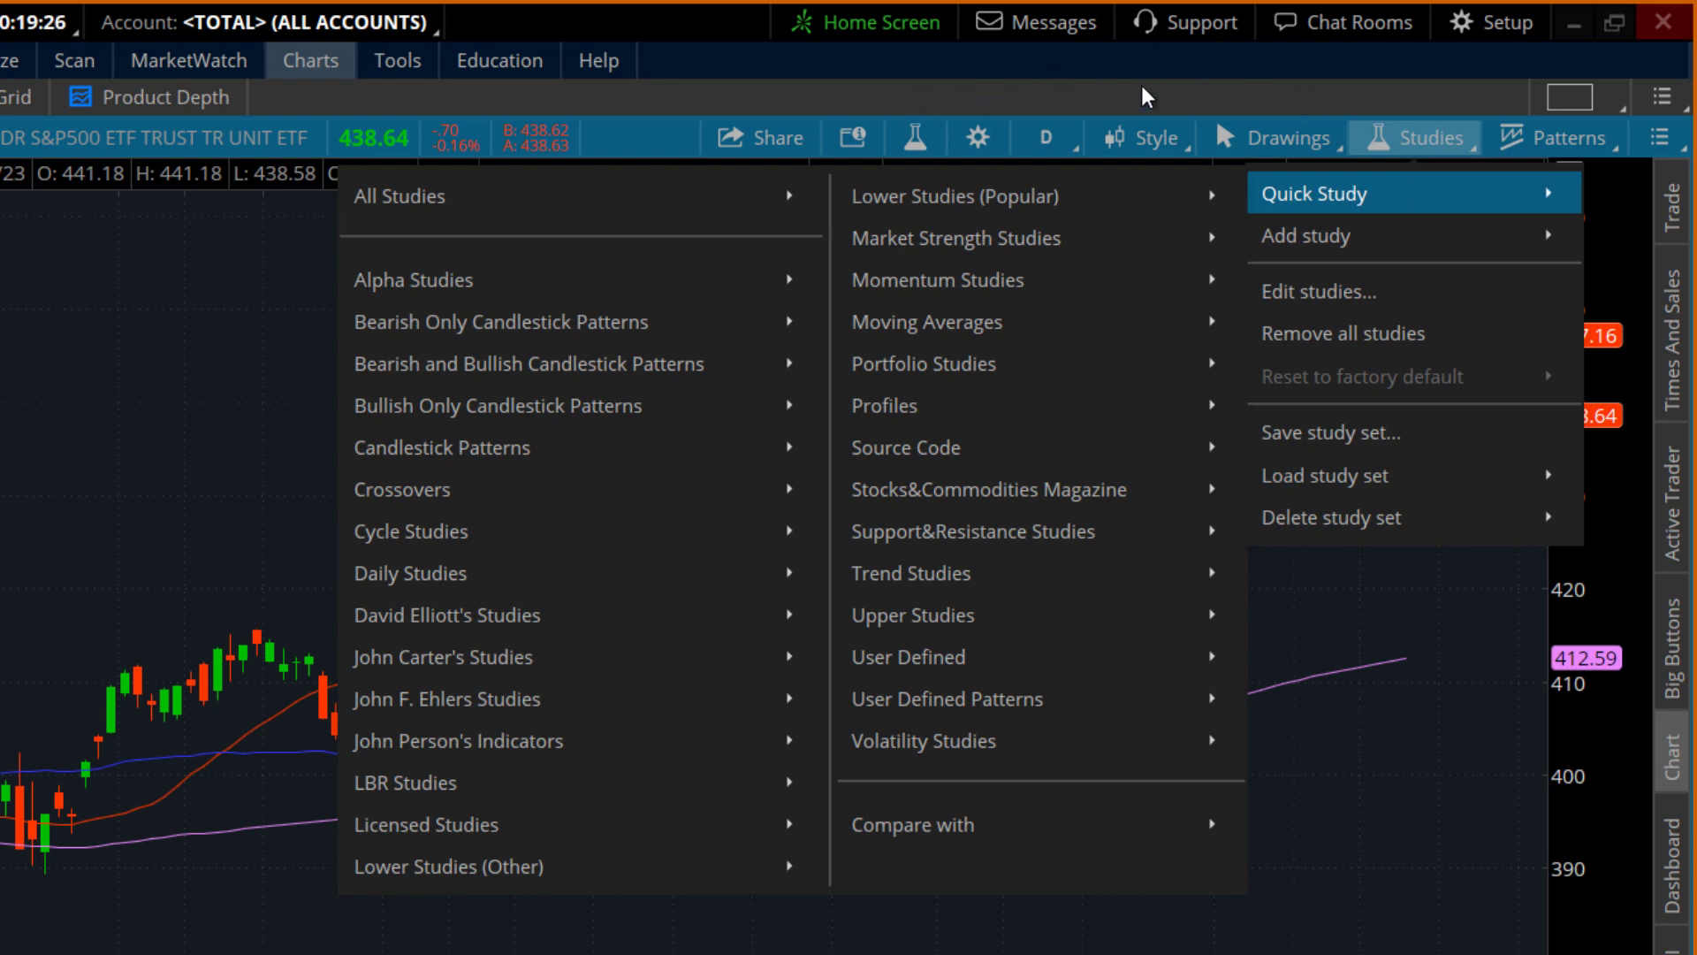
{"action": "left_click", "coordinate": [1394, 113]}
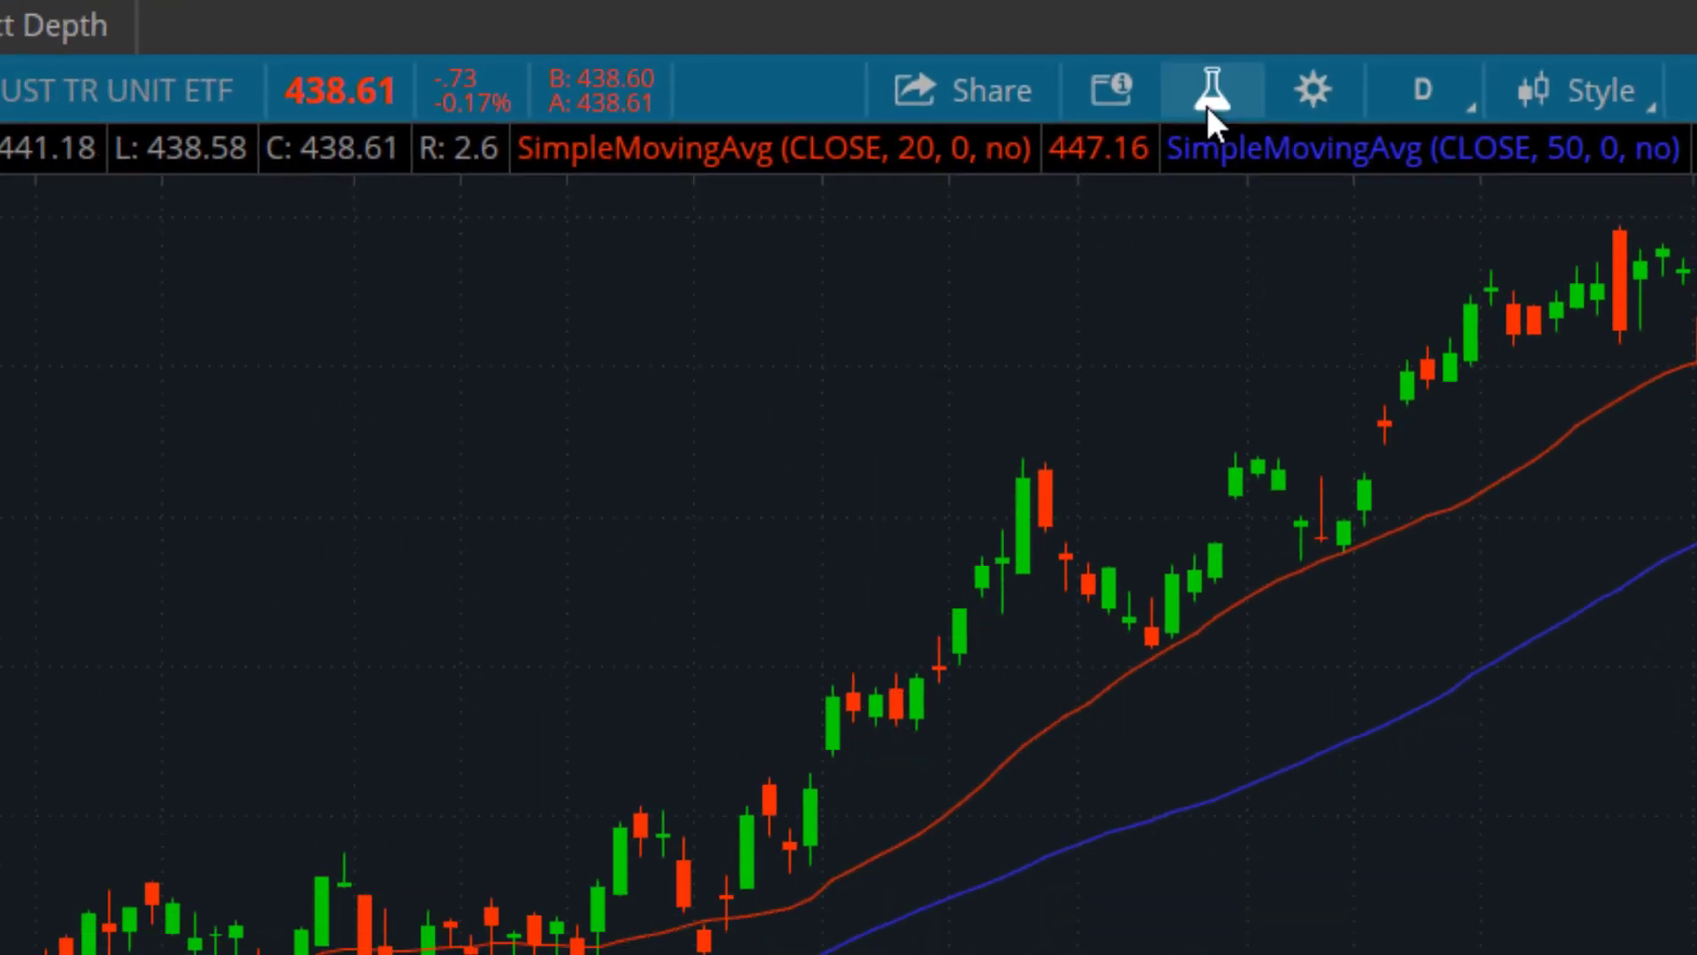
- Open Edit Studies and Strategies from the chart's beaker button
{"action": "left_click", "coordinate": [1063, 329]}
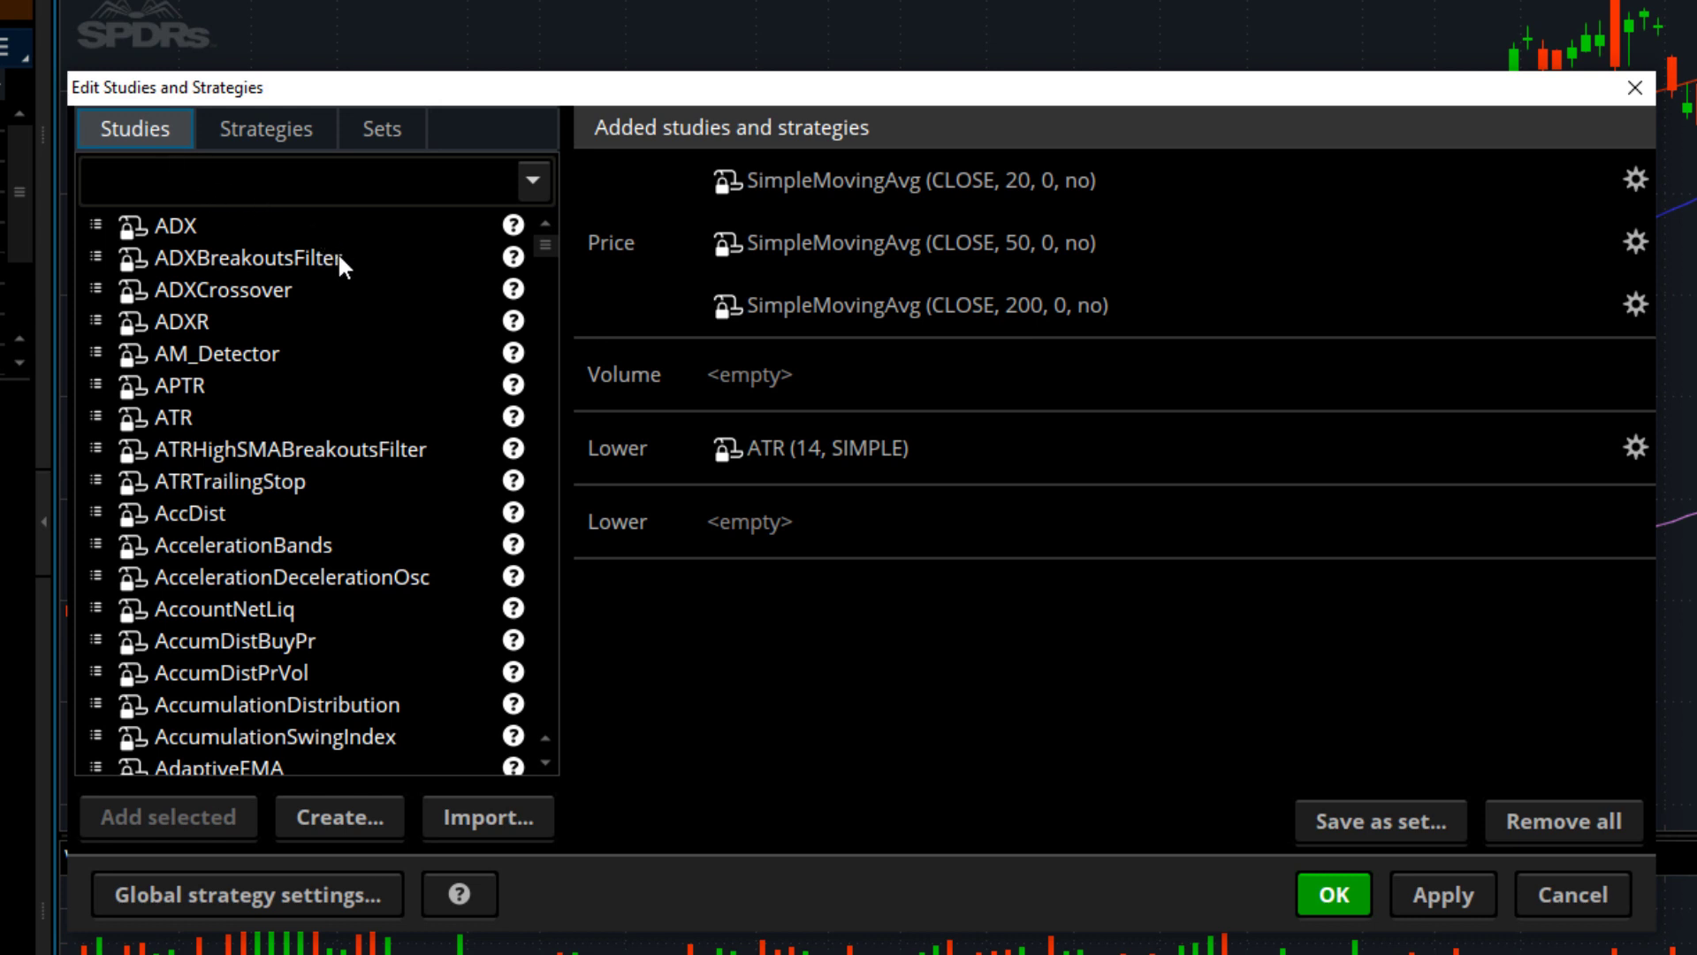
{"action": "left_click", "coordinate": [350, 184]}
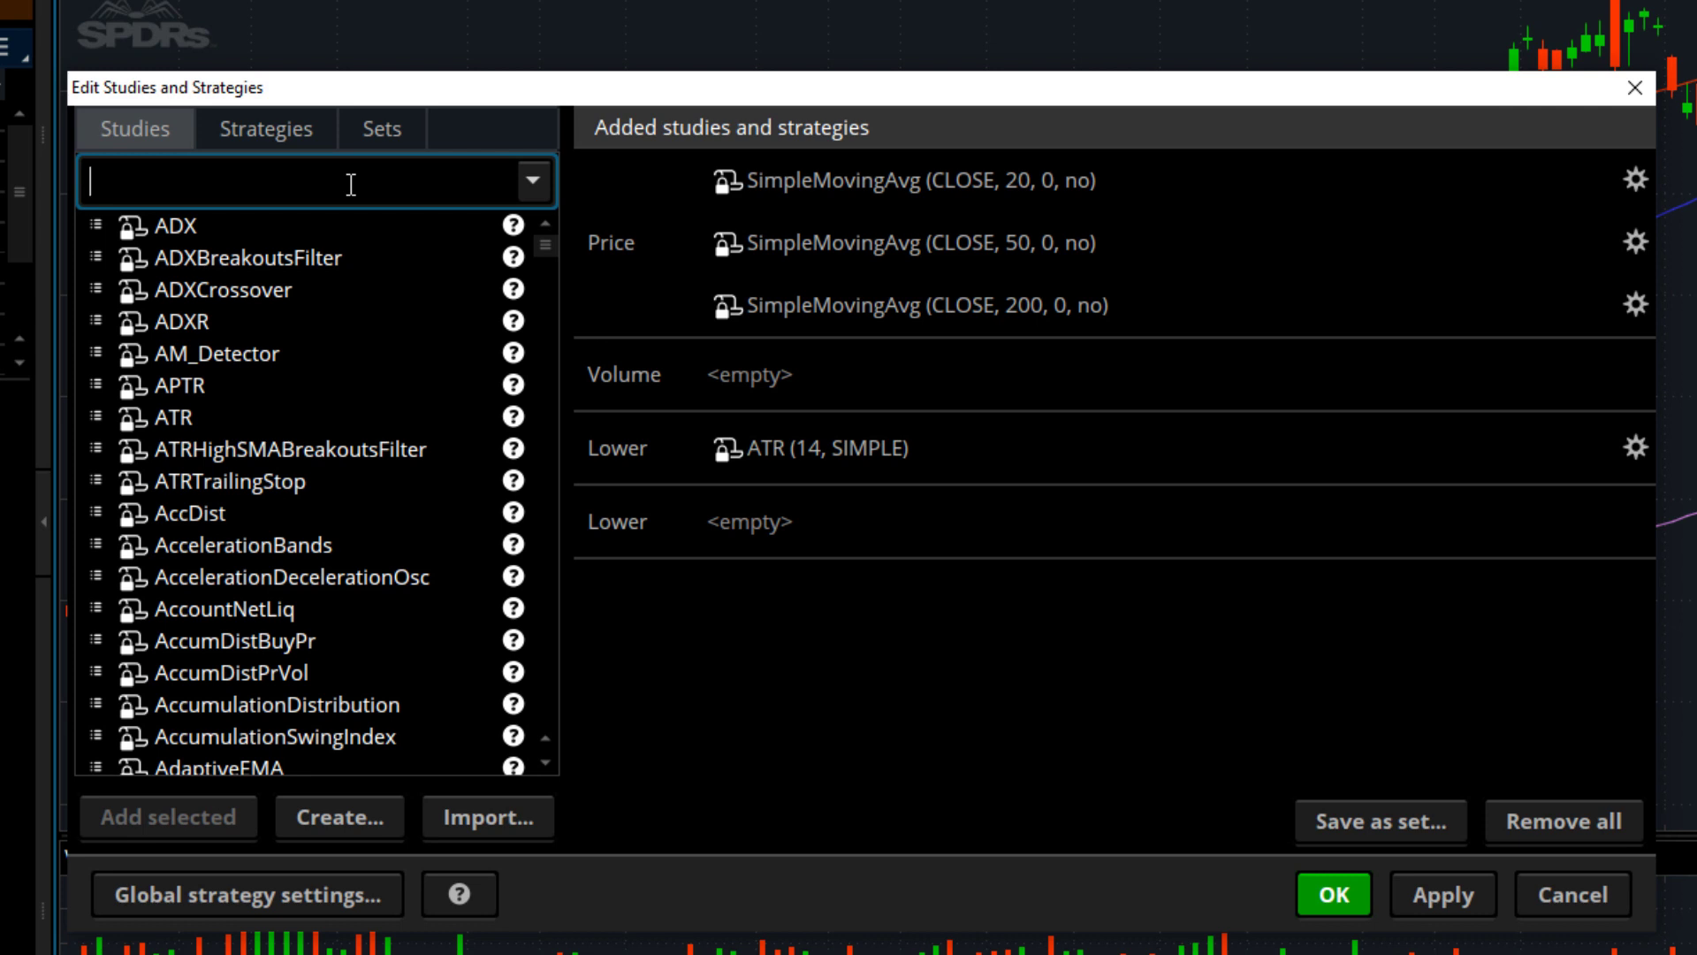
{"action": "type", "text": "boll"}
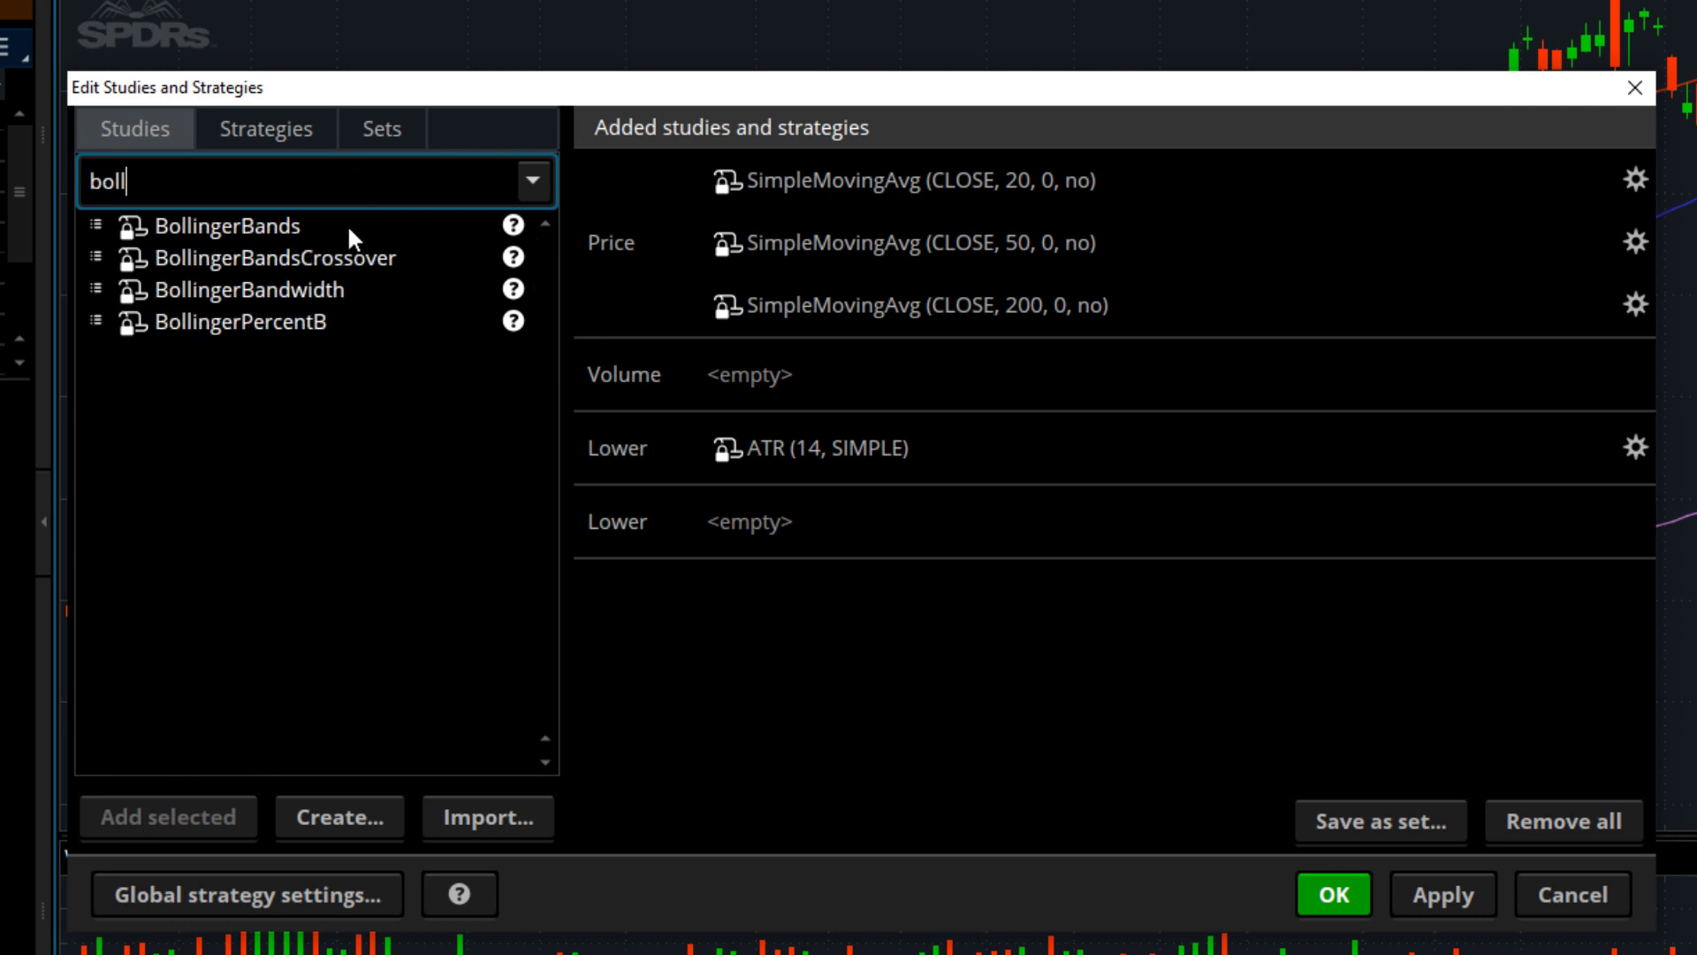
{"action": "key", "text": "BackSpace"}
{"action": "key", "text": "BackSpace"}
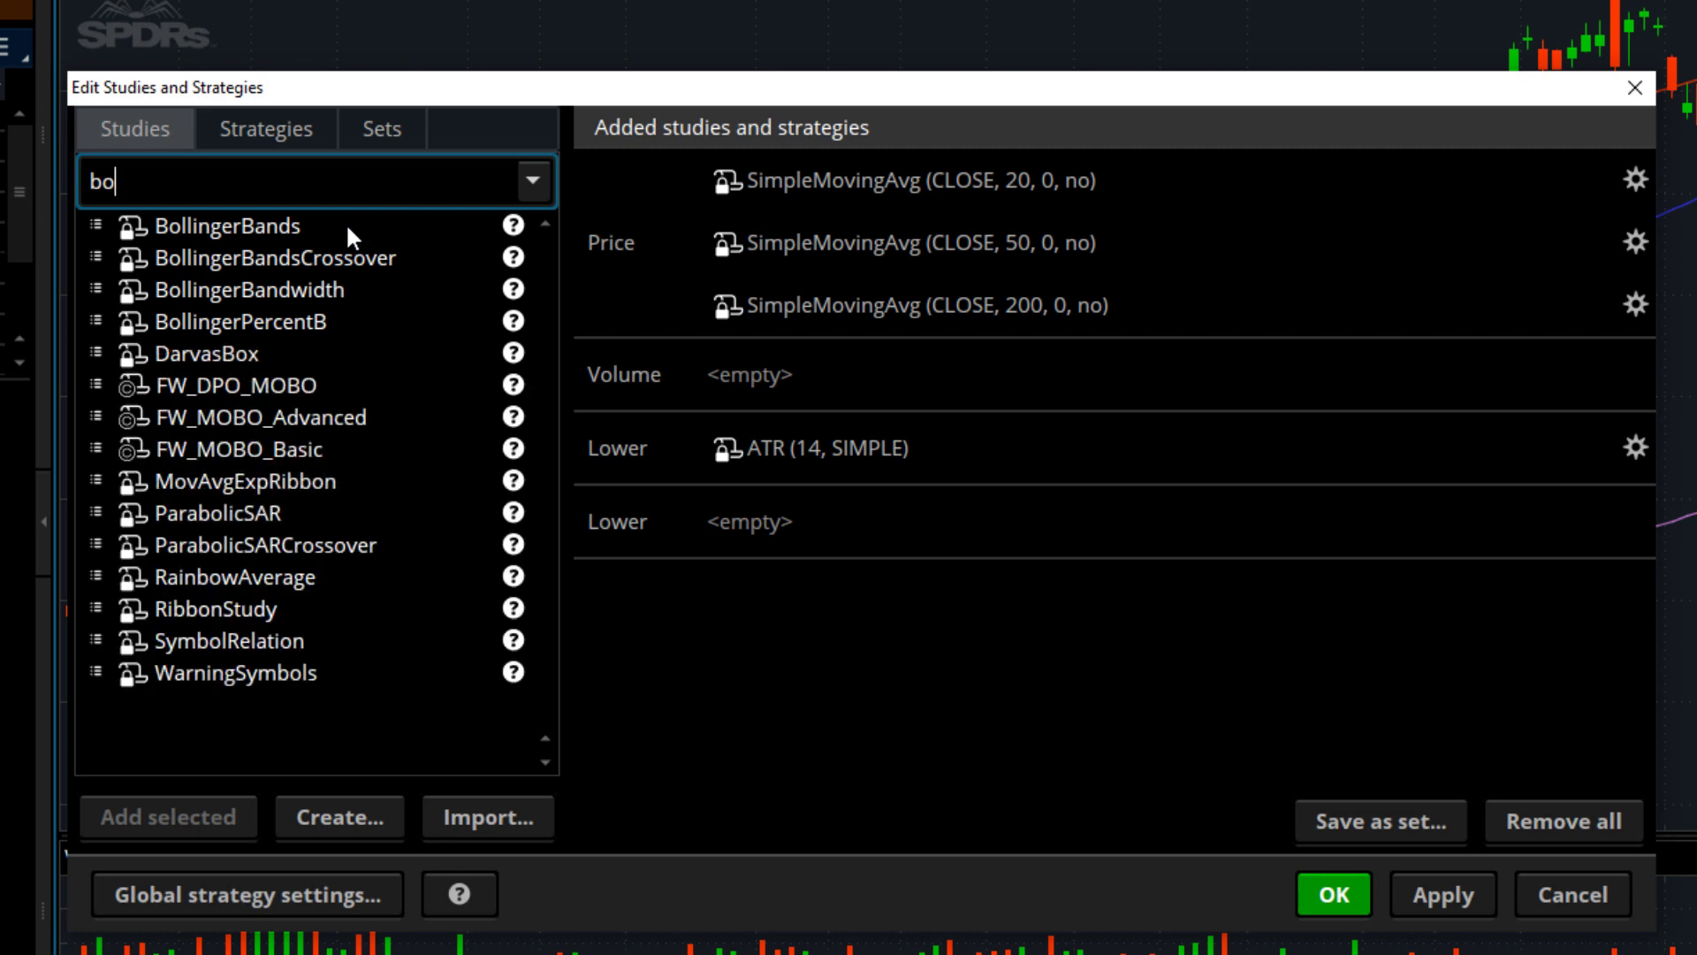
{"action": "key", "text": "BackSpace"}
{"action": "key", "text": "BackSpace"}
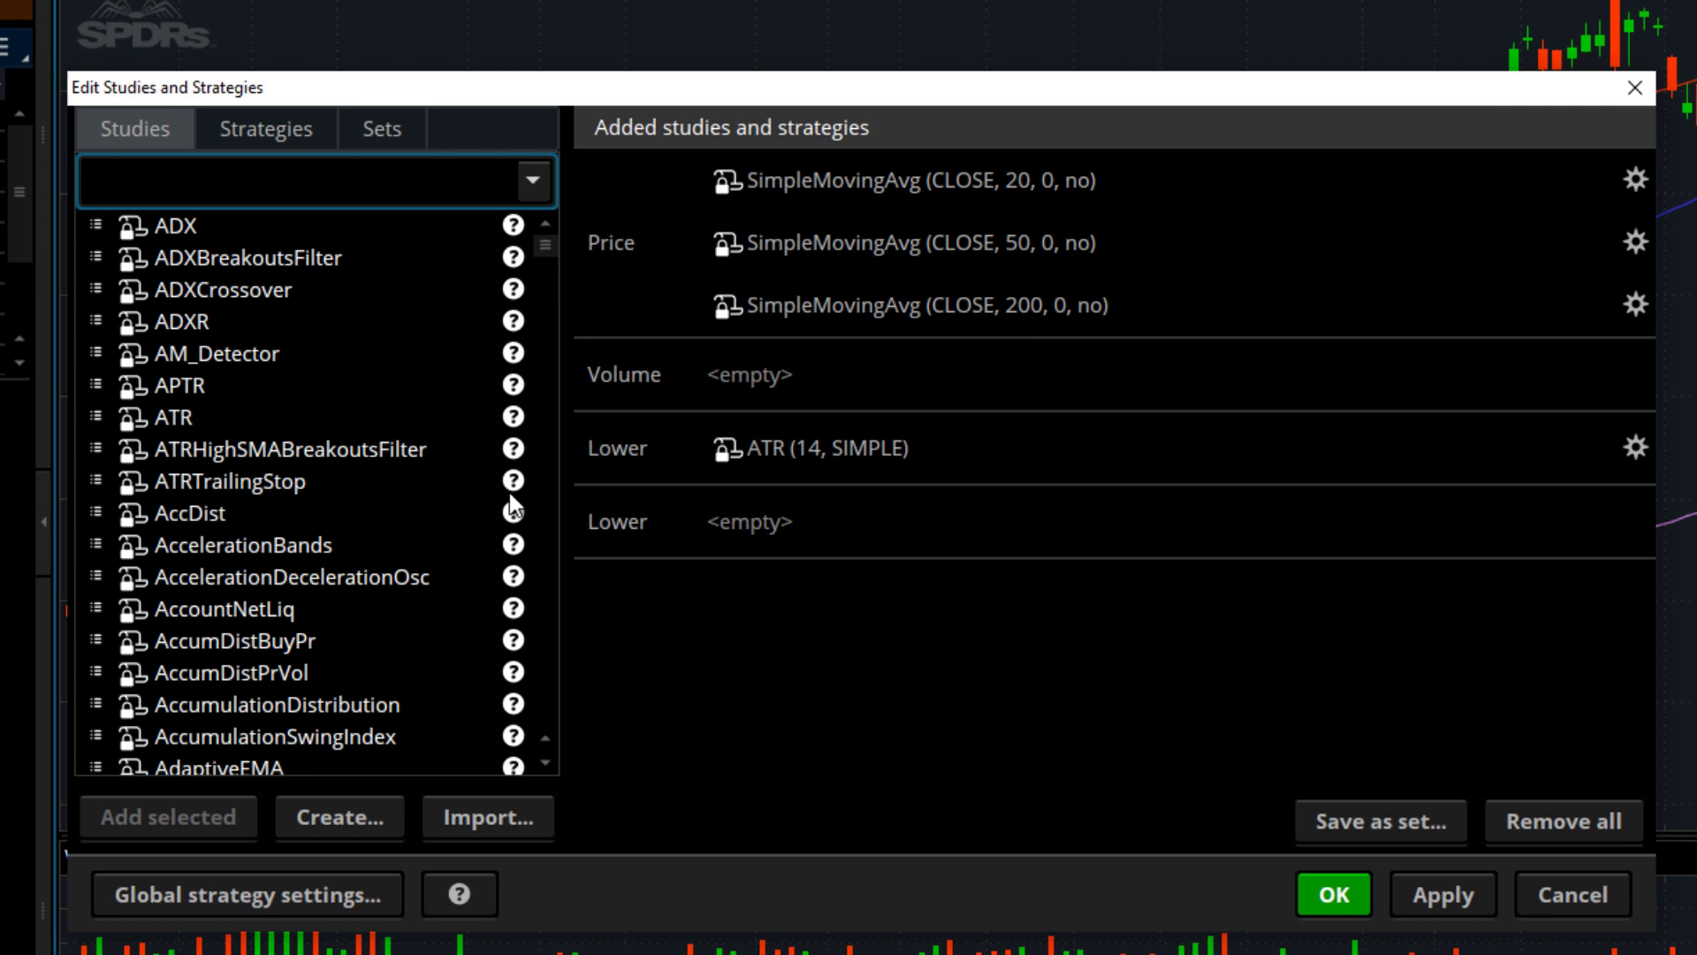
{"action": "left_click", "coordinate": [513, 416]}
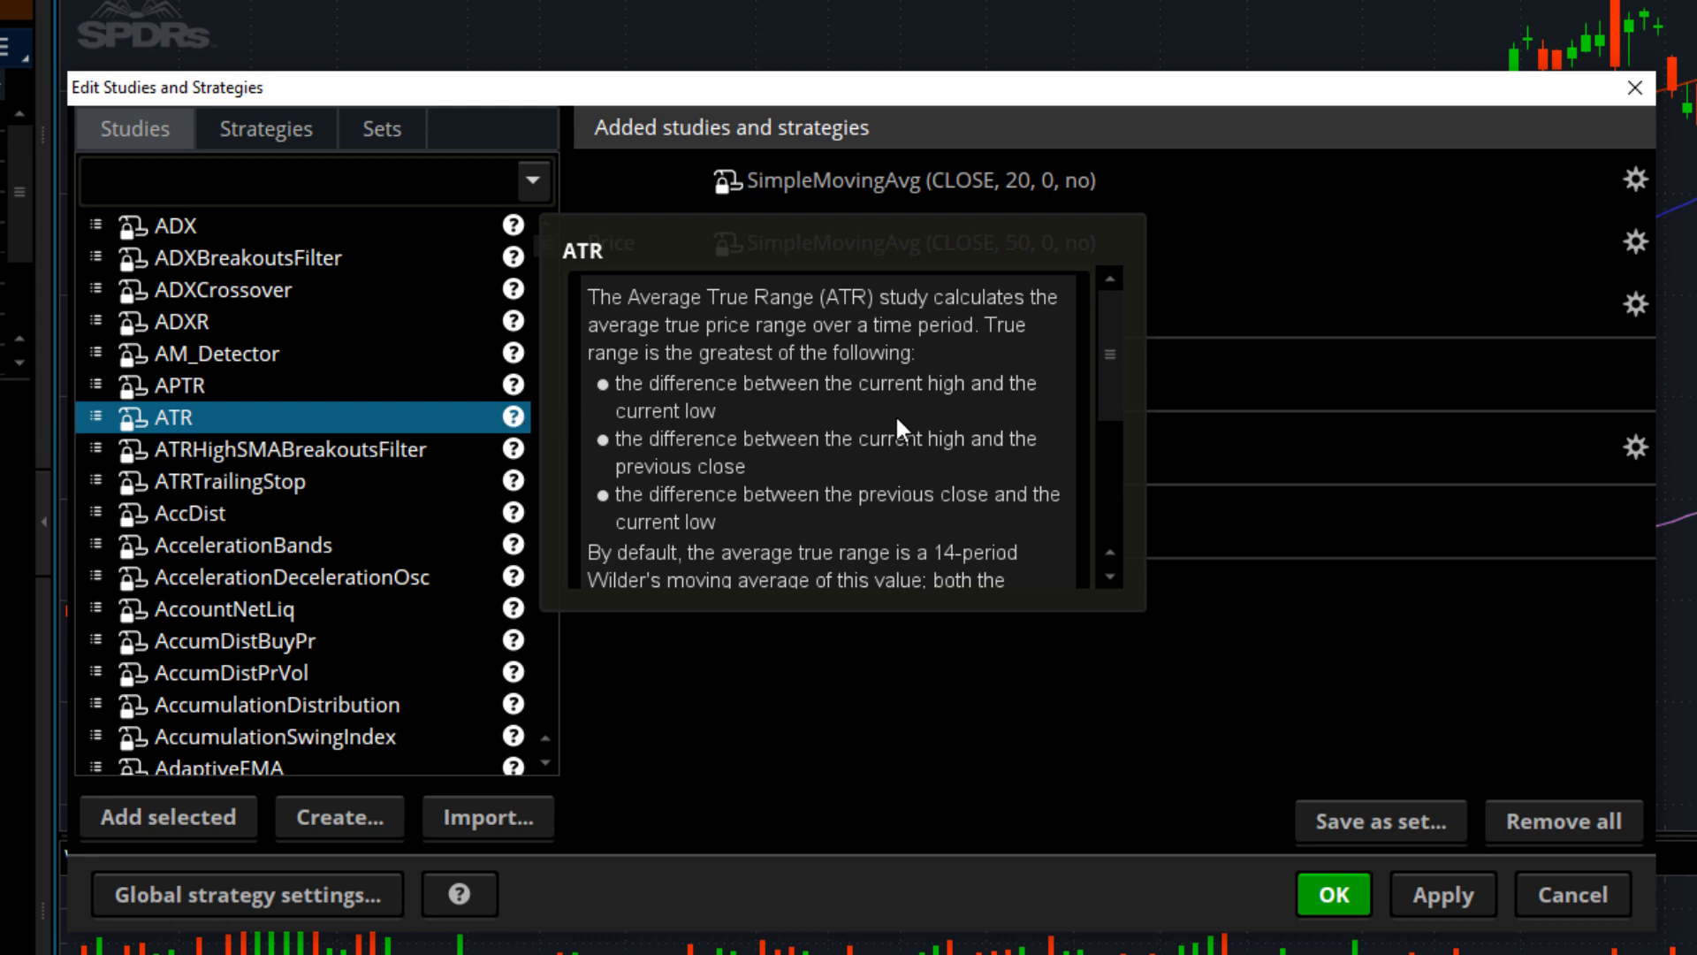
{"action": "scroll", "coordinate": [901, 412], "scroll_direction": "down", "scroll_amount": 4}
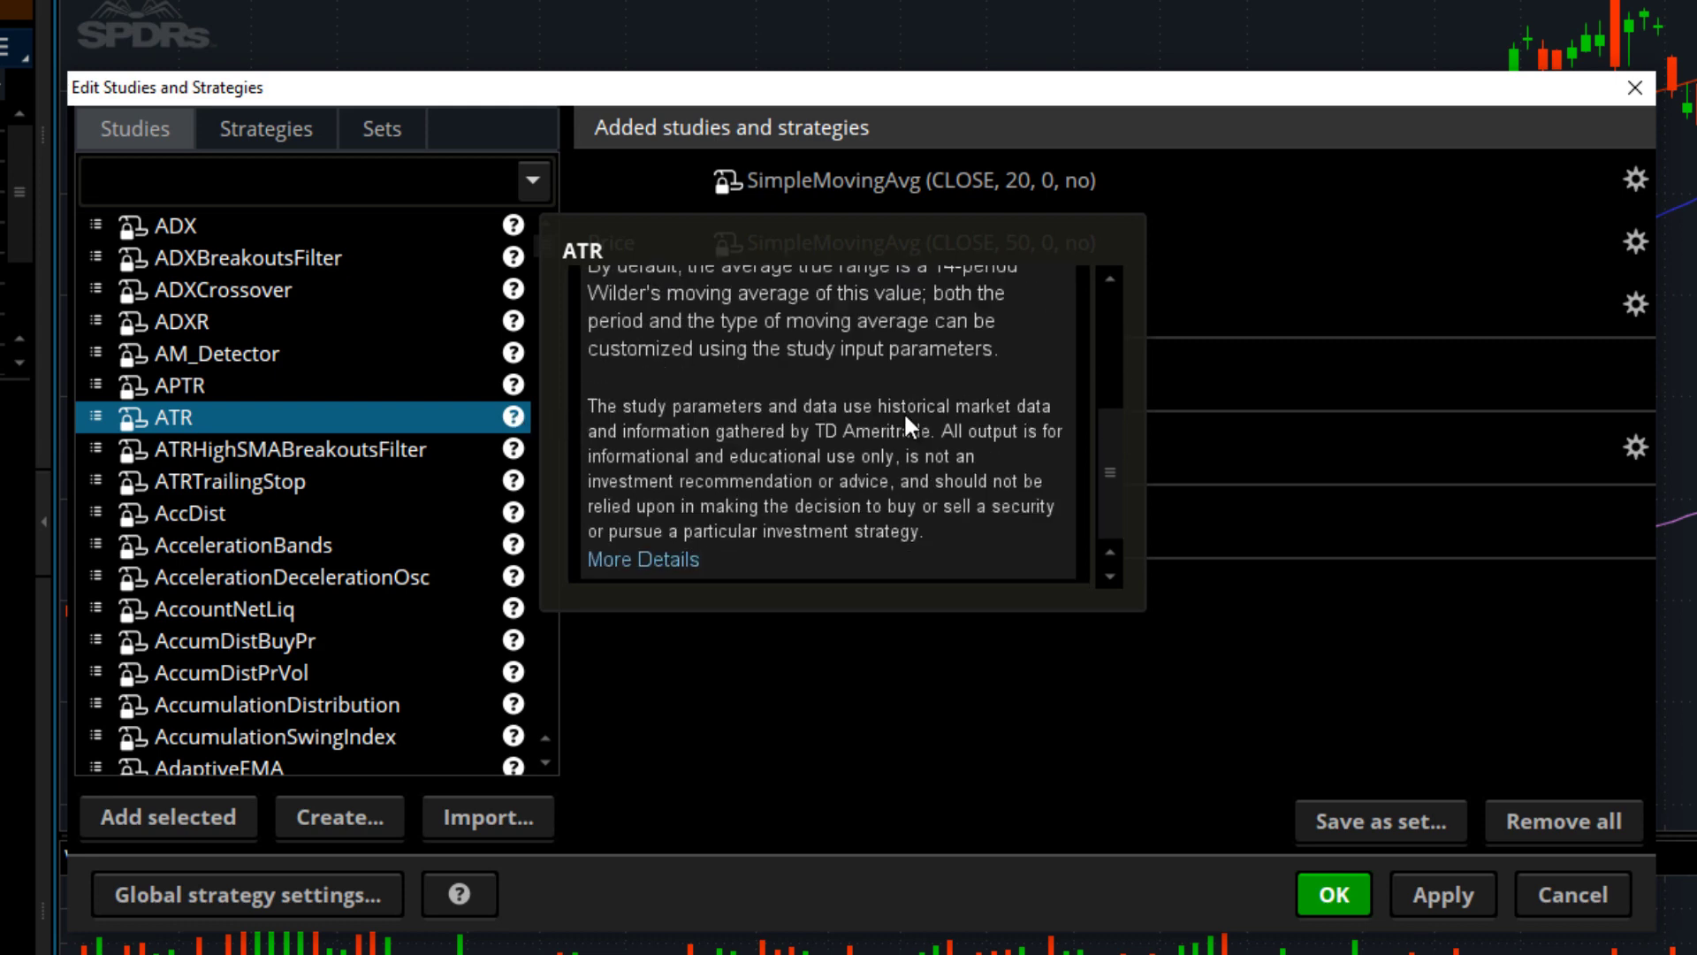
{"action": "scroll", "coordinate": [904, 424], "scroll_direction": "up", "scroll_amount": 4}
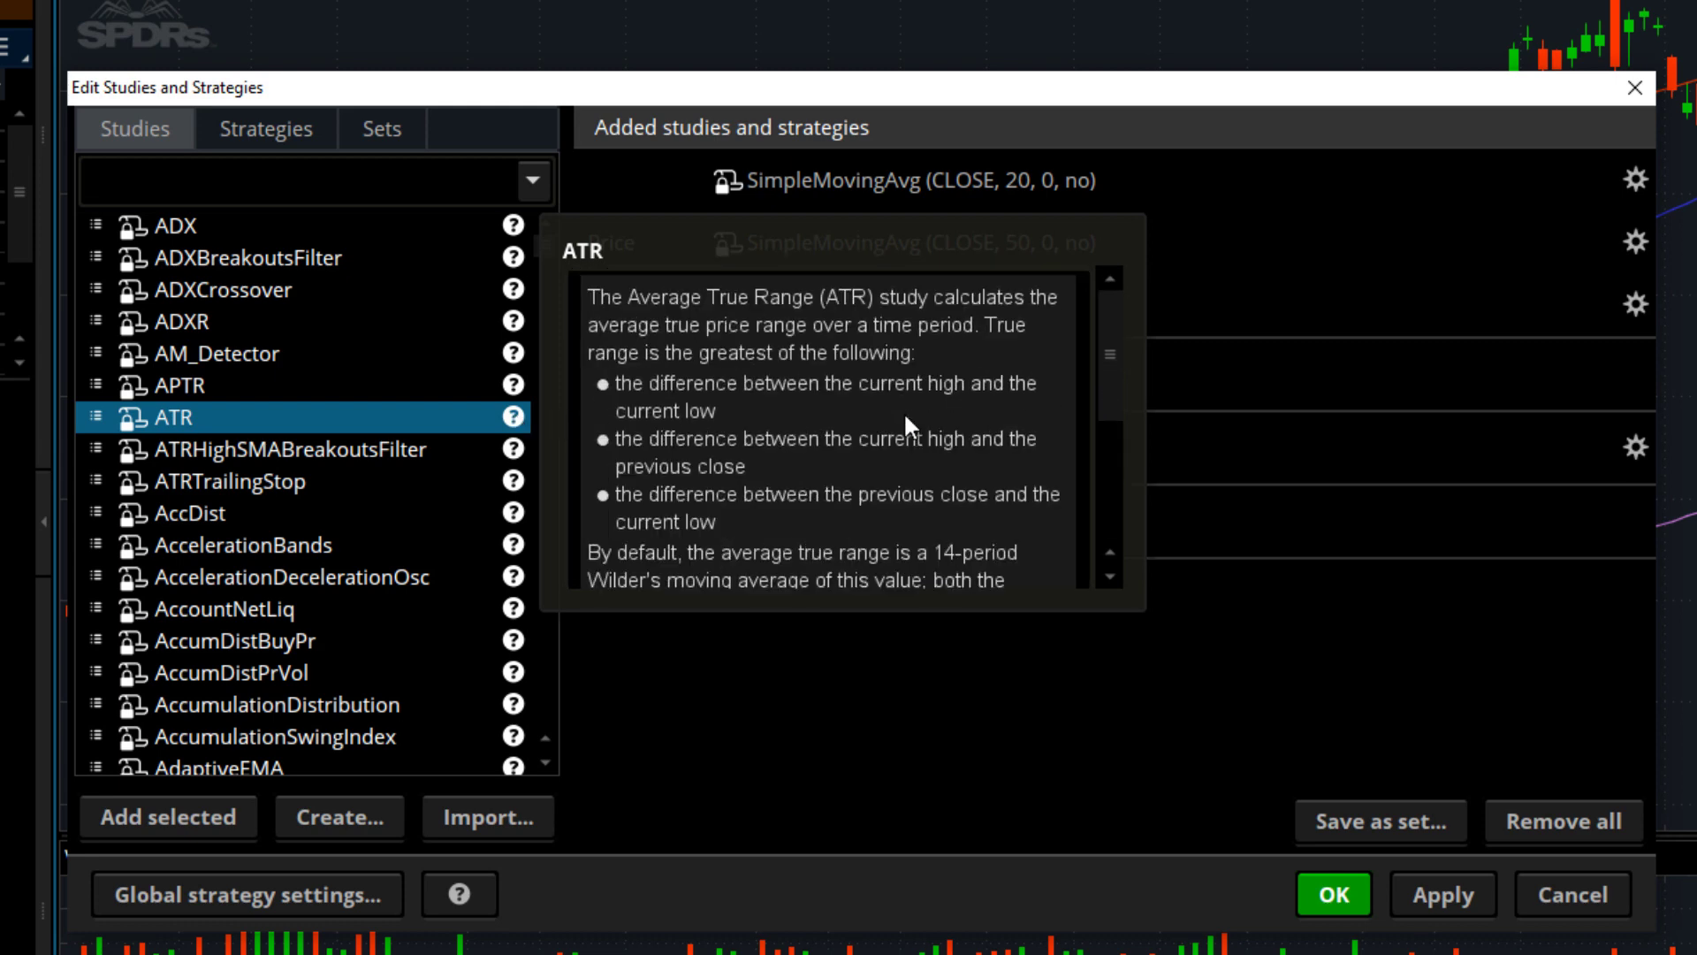
{"action": "left_click", "coordinate": [452, 413]}
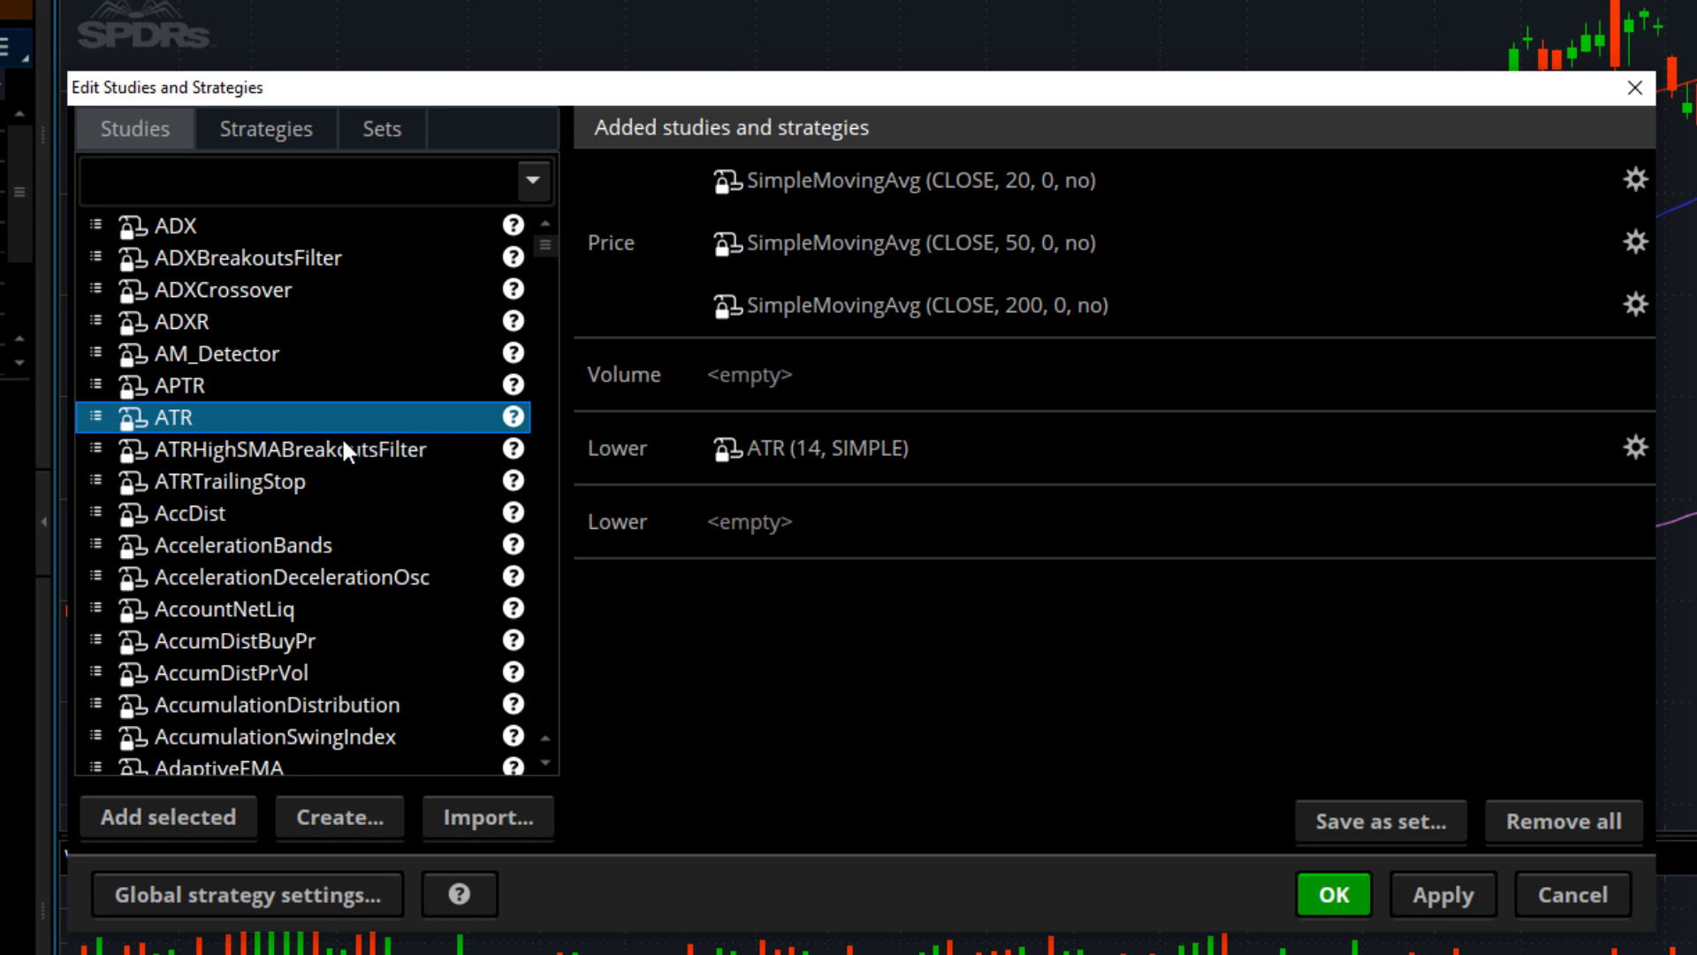
- Add the AccumDistBuyPr study to the chart's lower studies
{"action": "scroll", "coordinate": [284, 521], "scroll_direction": "down", "scroll_amount": 1}
{"action": "left_click", "coordinate": [247, 545]}
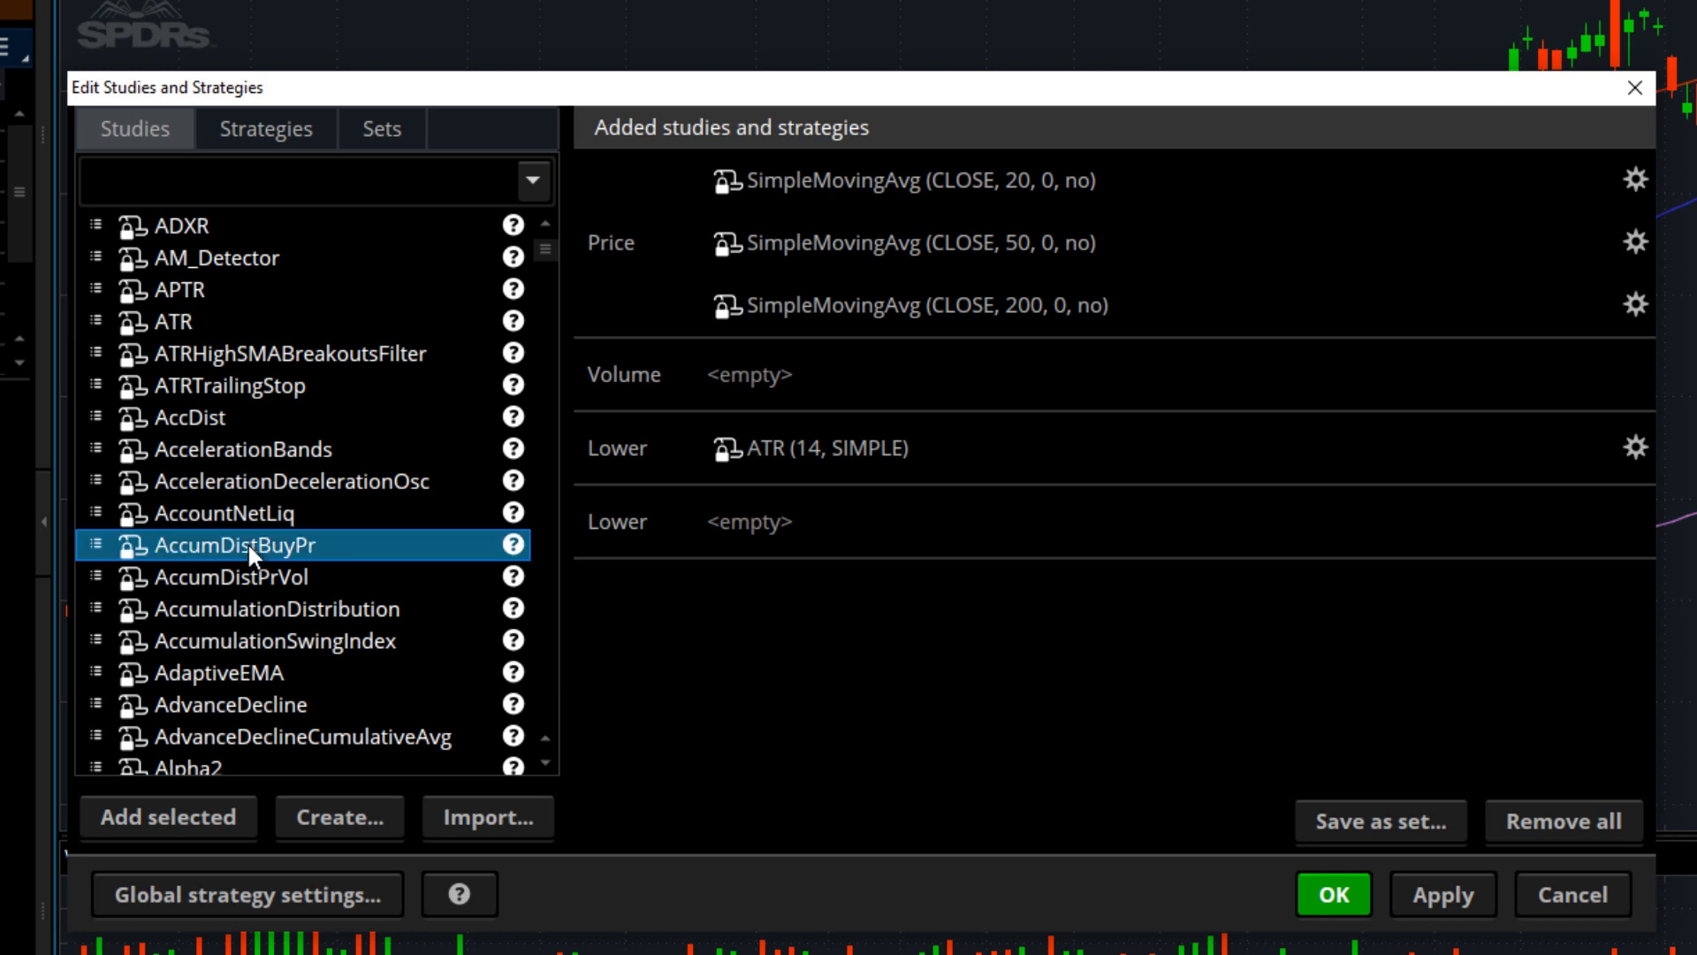
{"action": "left_click", "coordinate": [209, 822]}
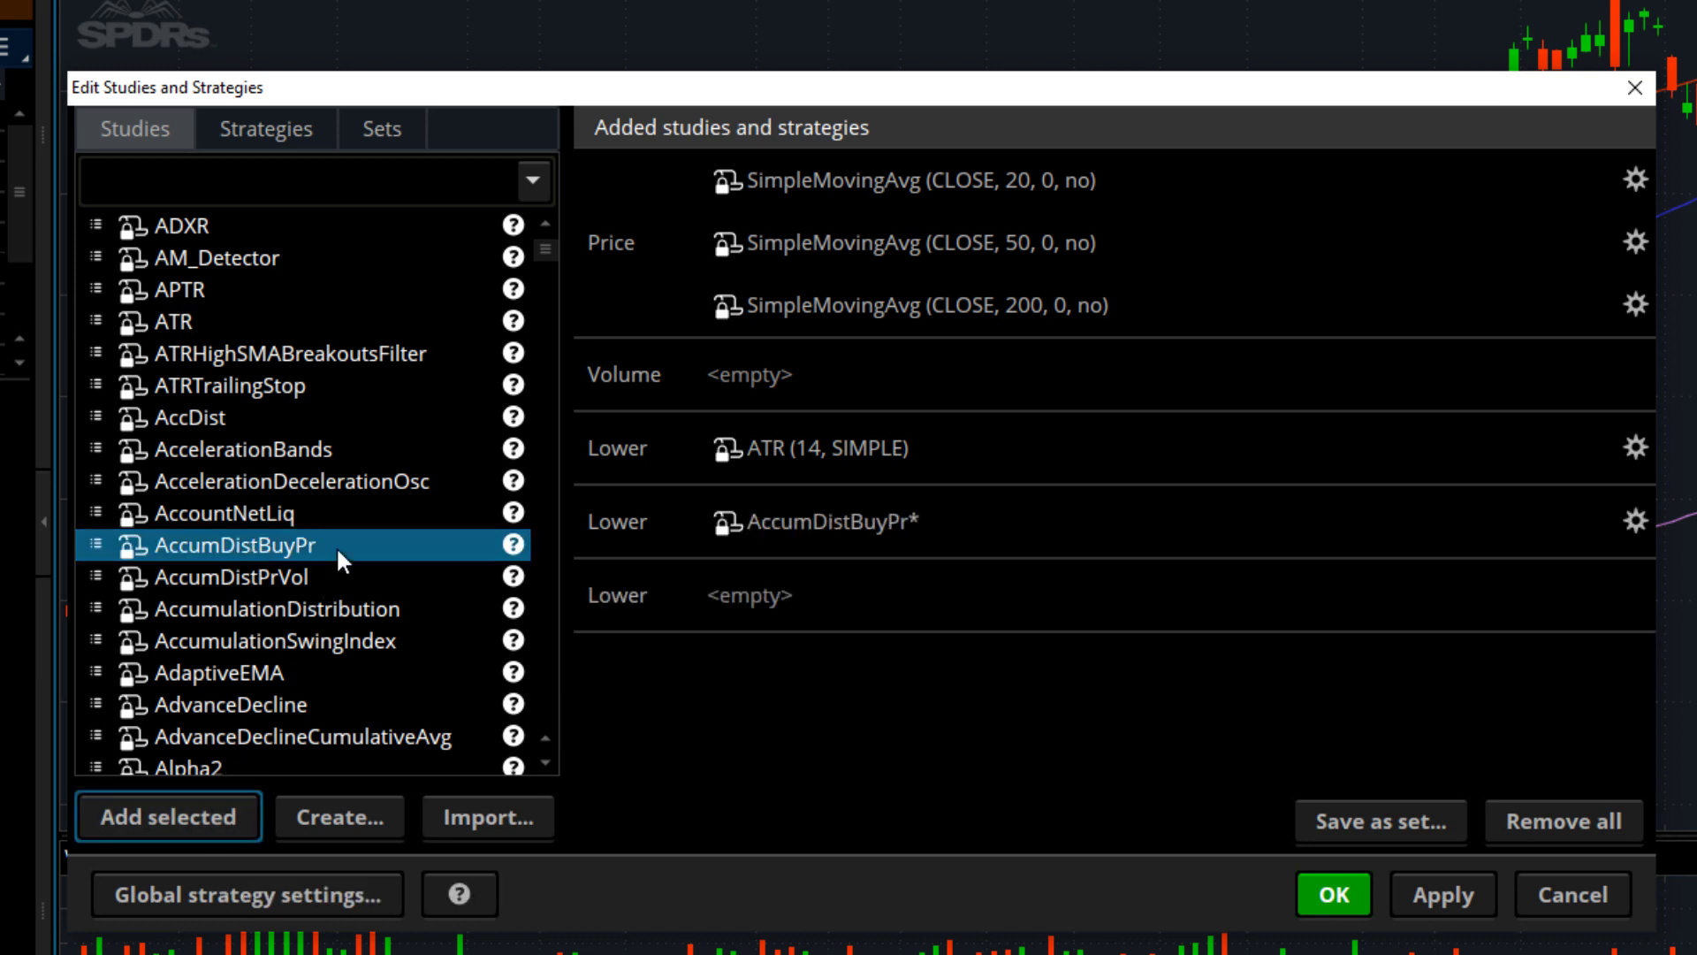
- Open AccumDistBuyPr's settings, check the width and style options, and keep the solid line
{"action": "mouse_move", "coordinate": [633, 511]}
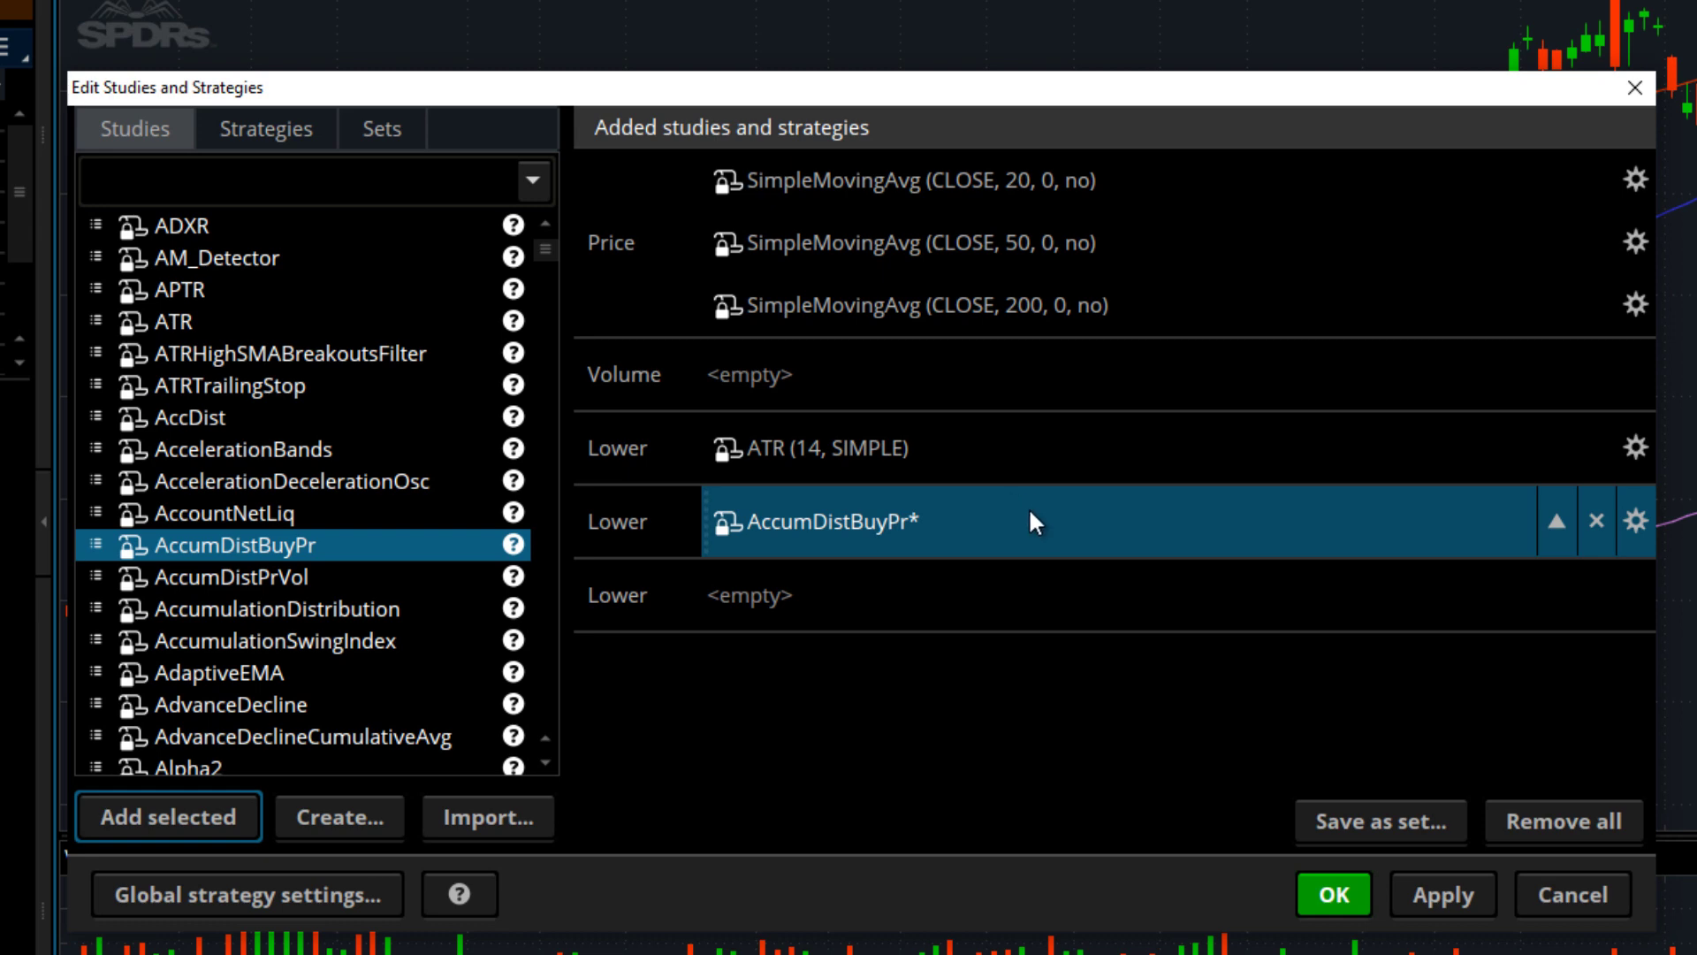
{"action": "left_click", "coordinate": [1635, 520]}
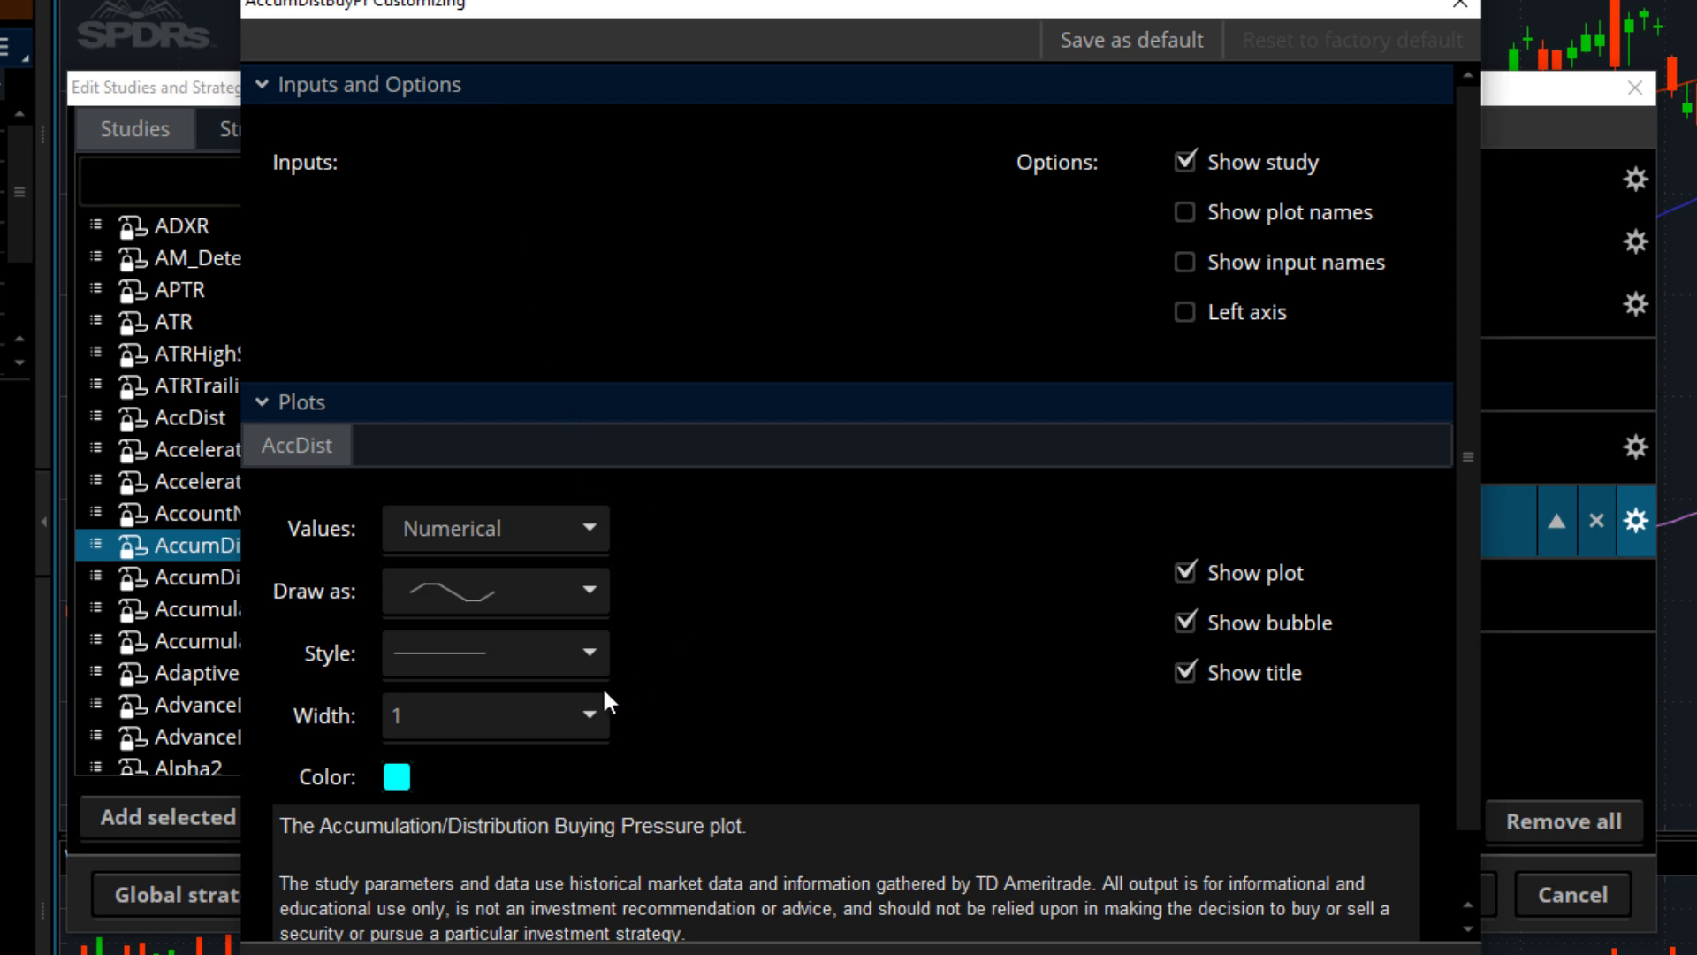
{"action": "left_click", "coordinate": [556, 714]}
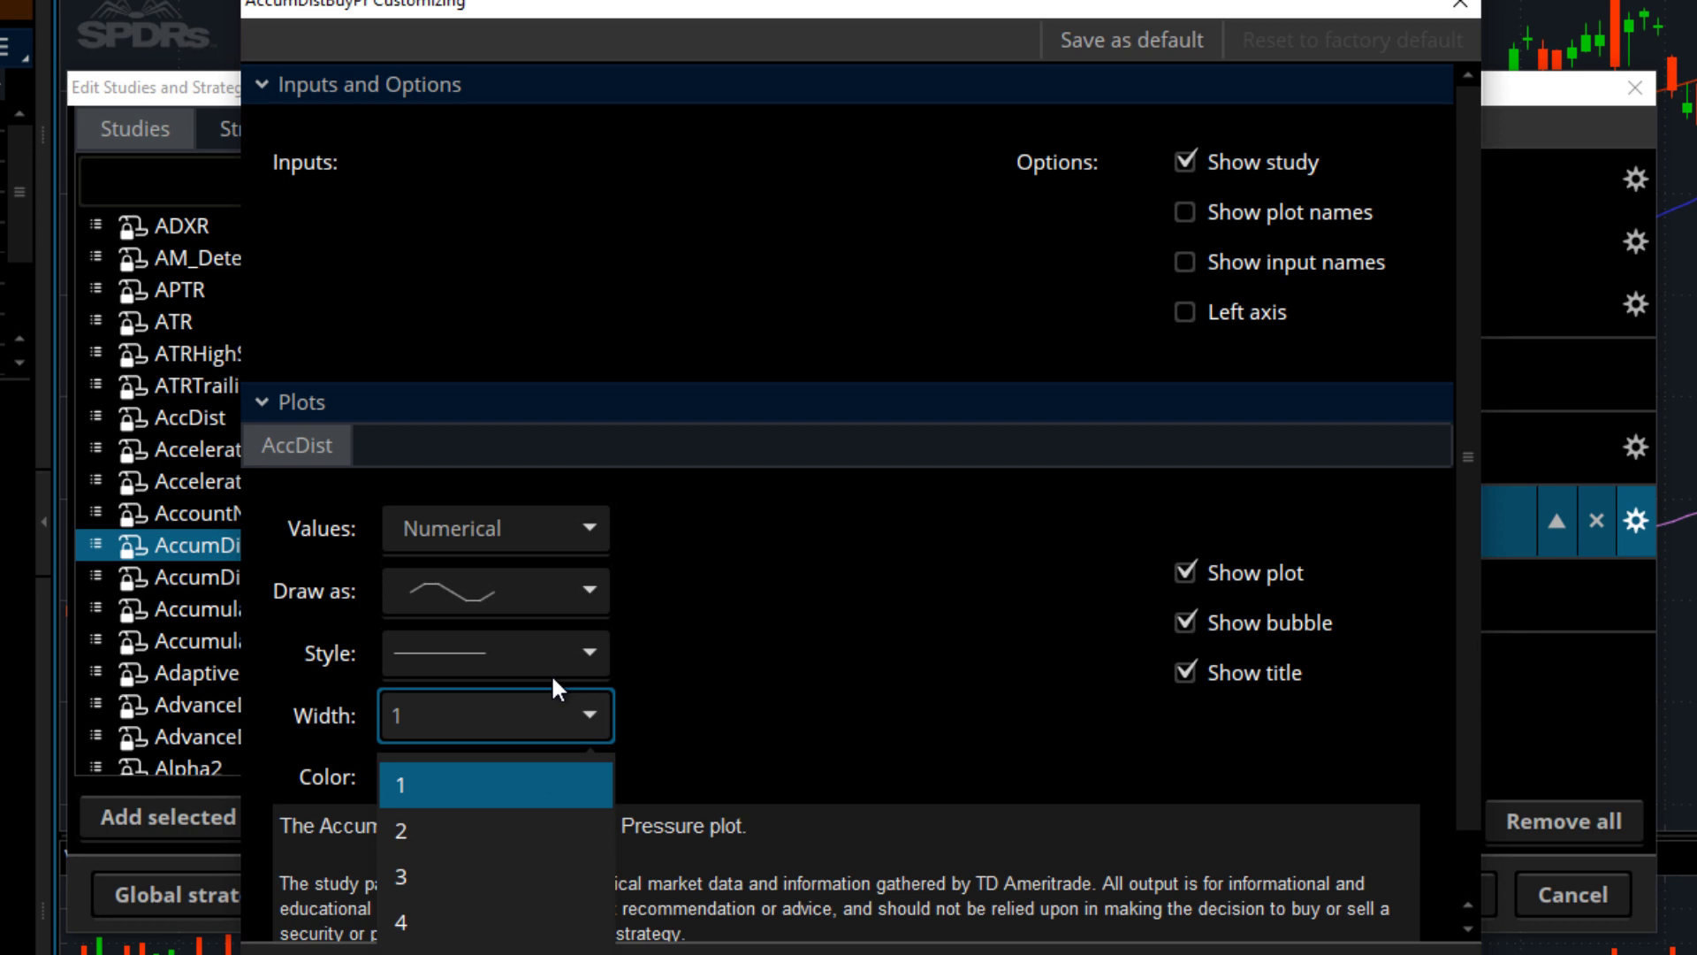
{"action": "left_click", "coordinate": [570, 654]}
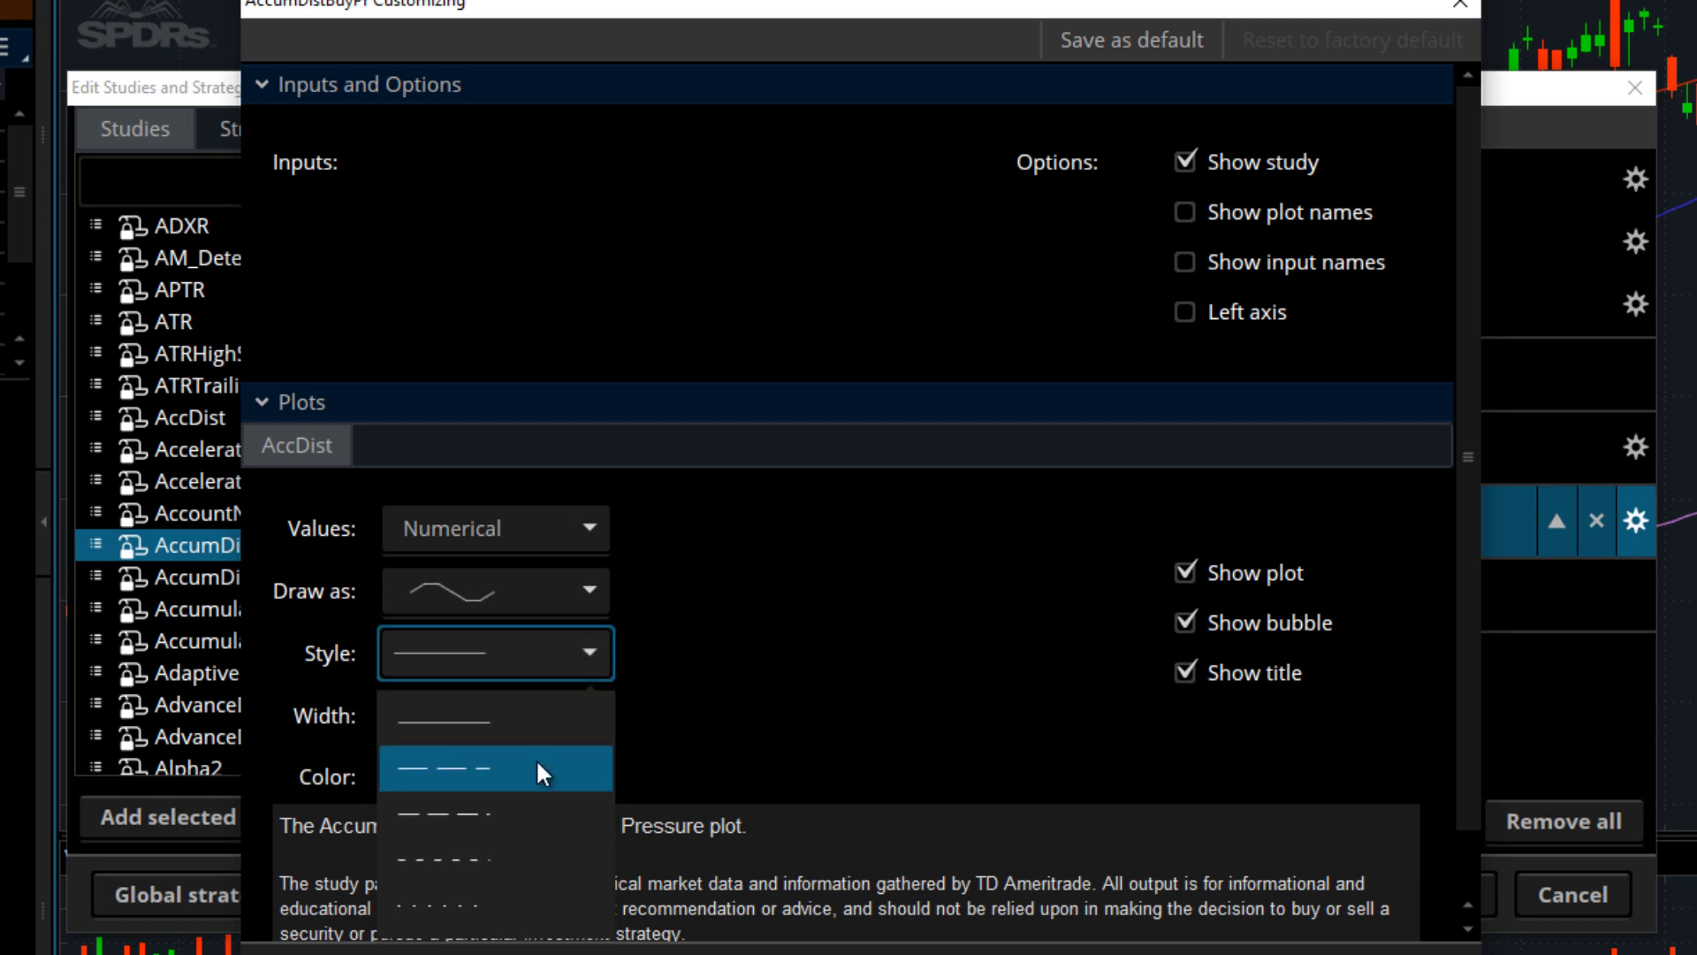
{"action": "left_click", "coordinate": [678, 624]}
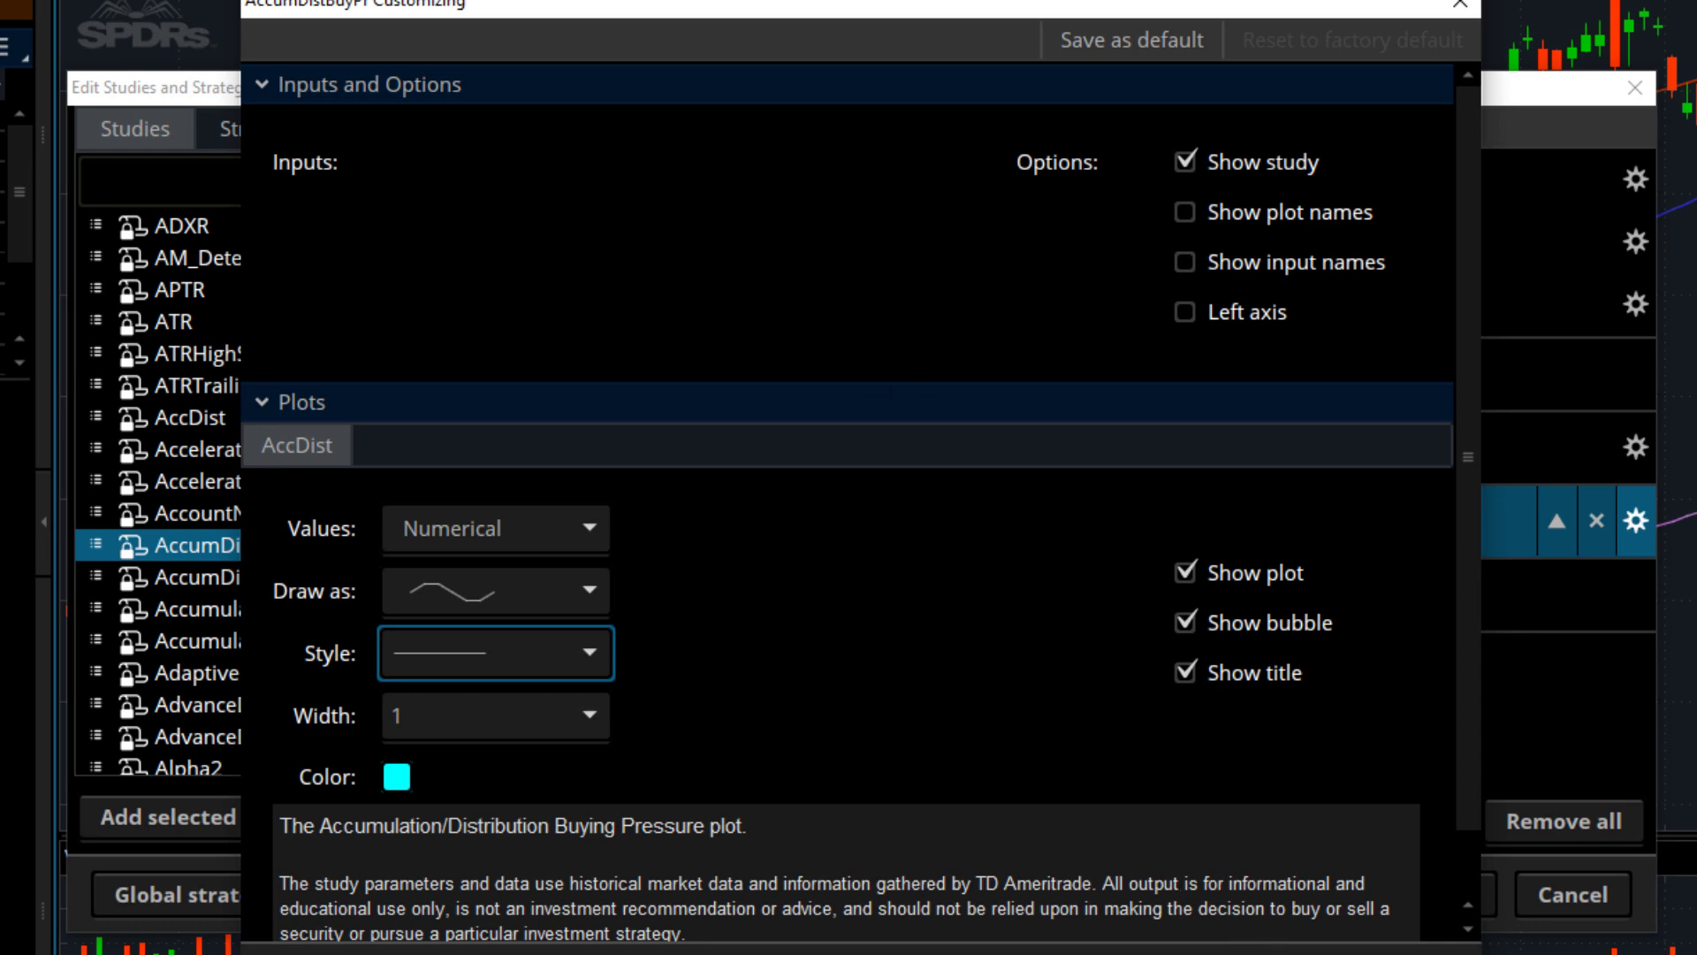
- Apply AccumDistBuyPr to the chart, then reopen the study editor on its Strategies list
{"action": "key", "text": "Return"}
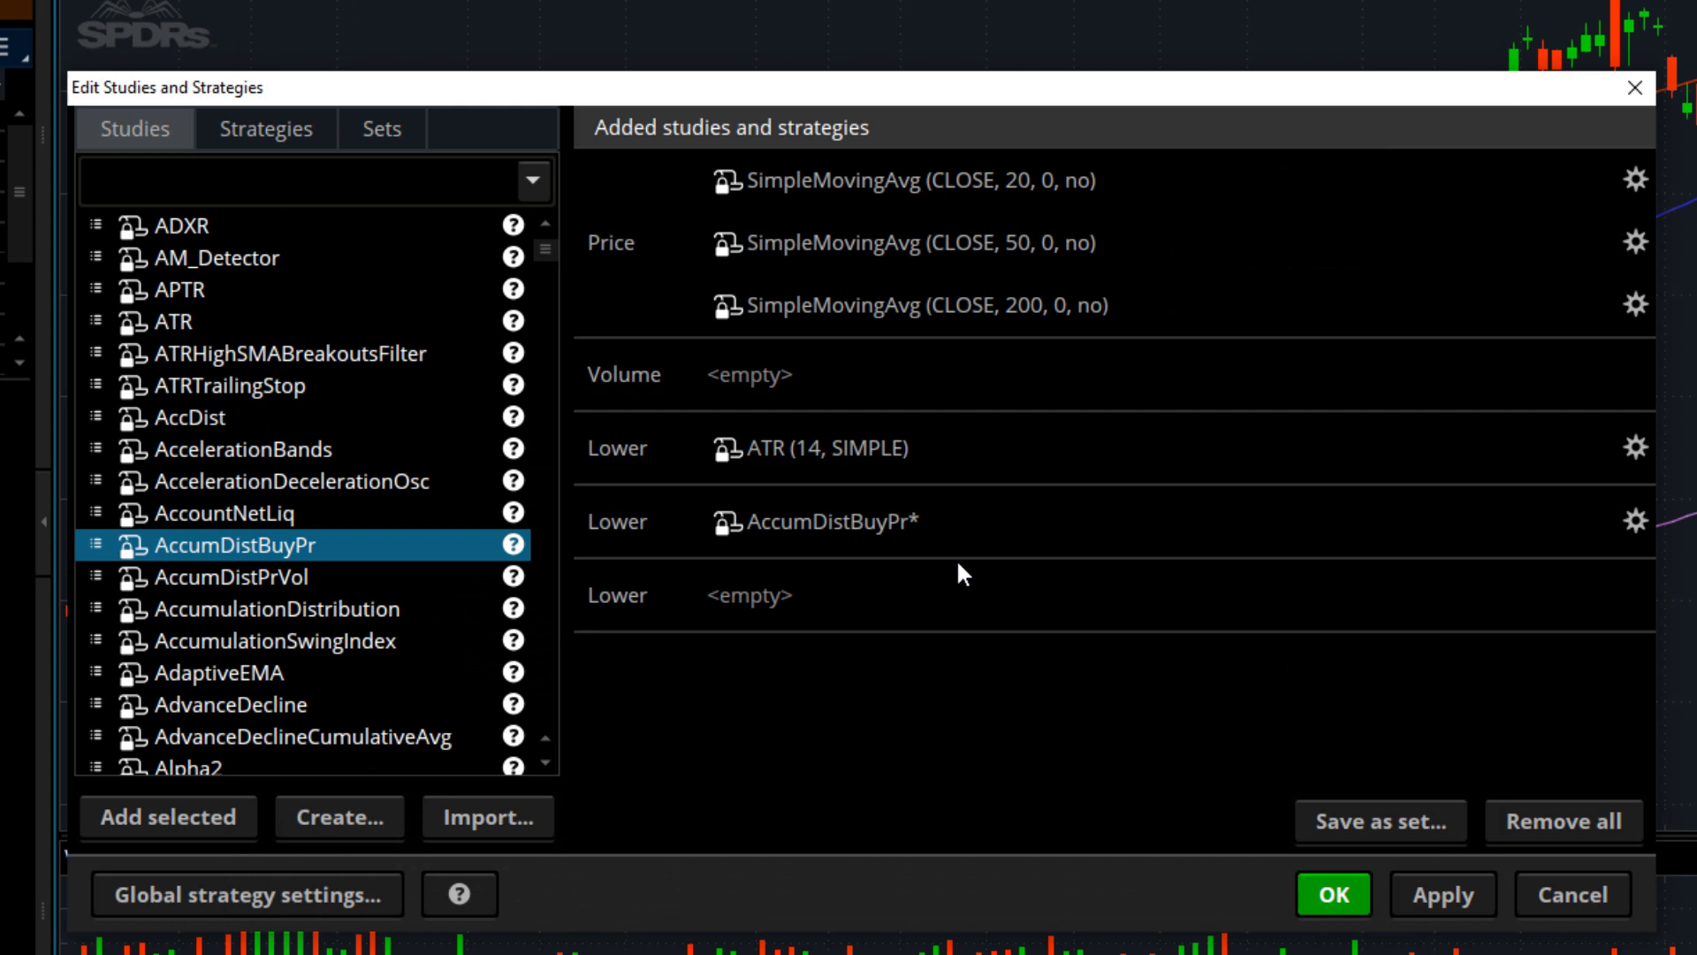
{"action": "left_click", "coordinate": [1451, 900]}
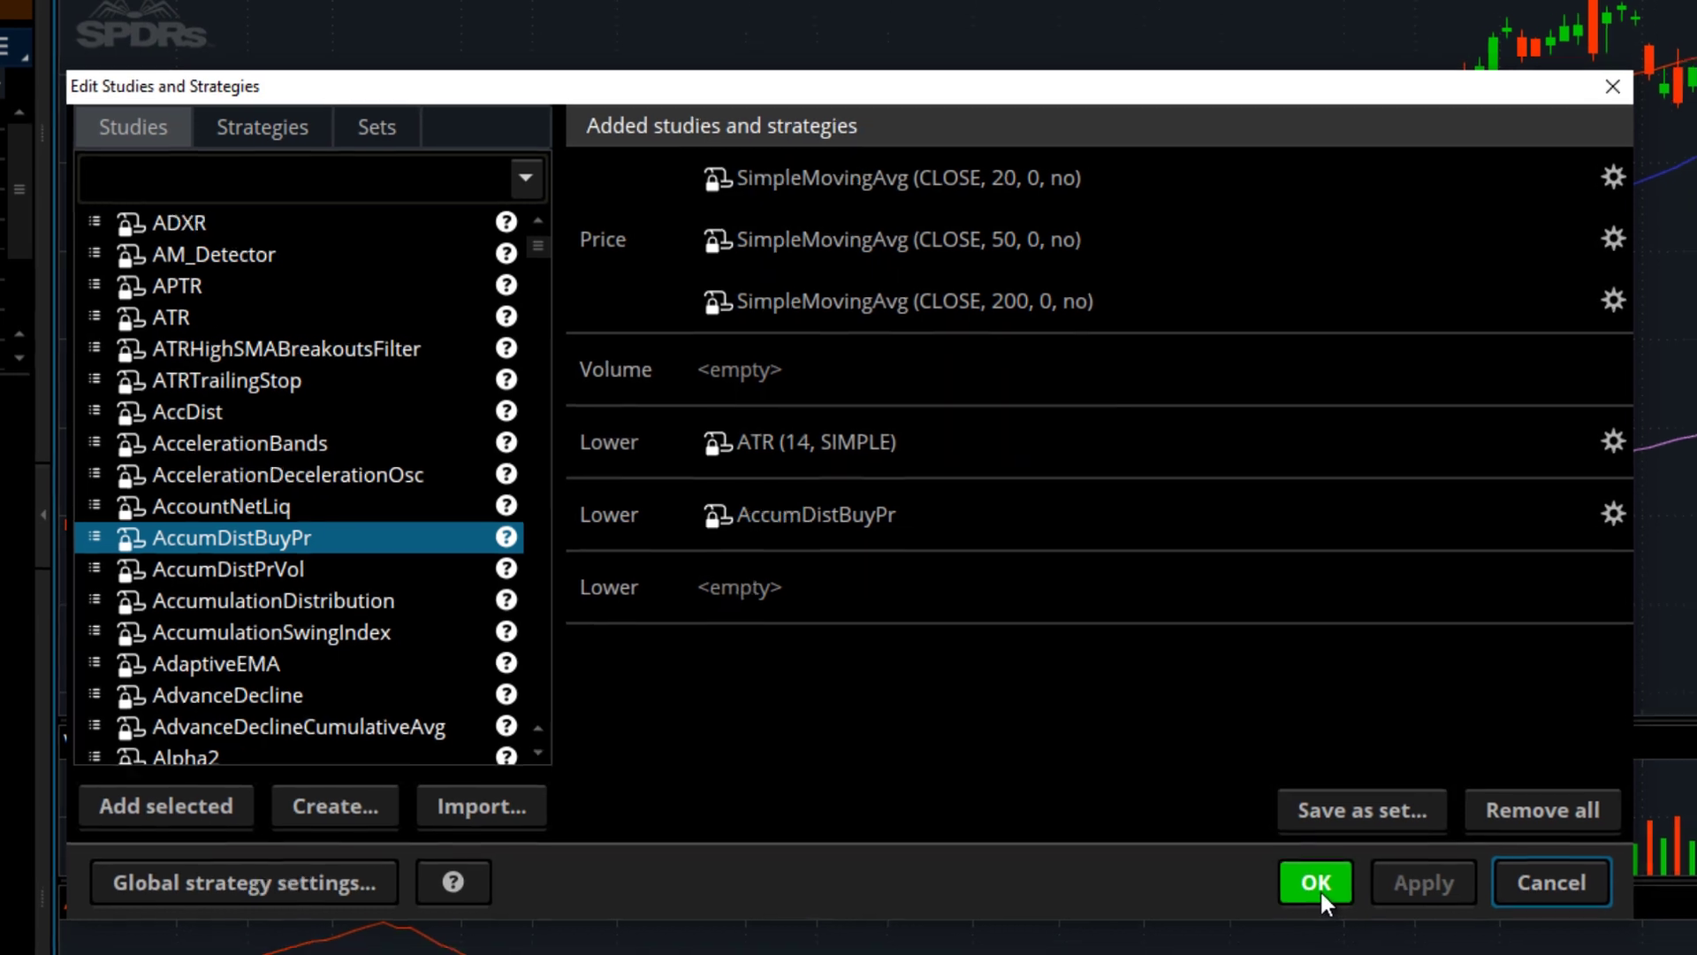
{"action": "left_click", "coordinate": [1326, 893]}
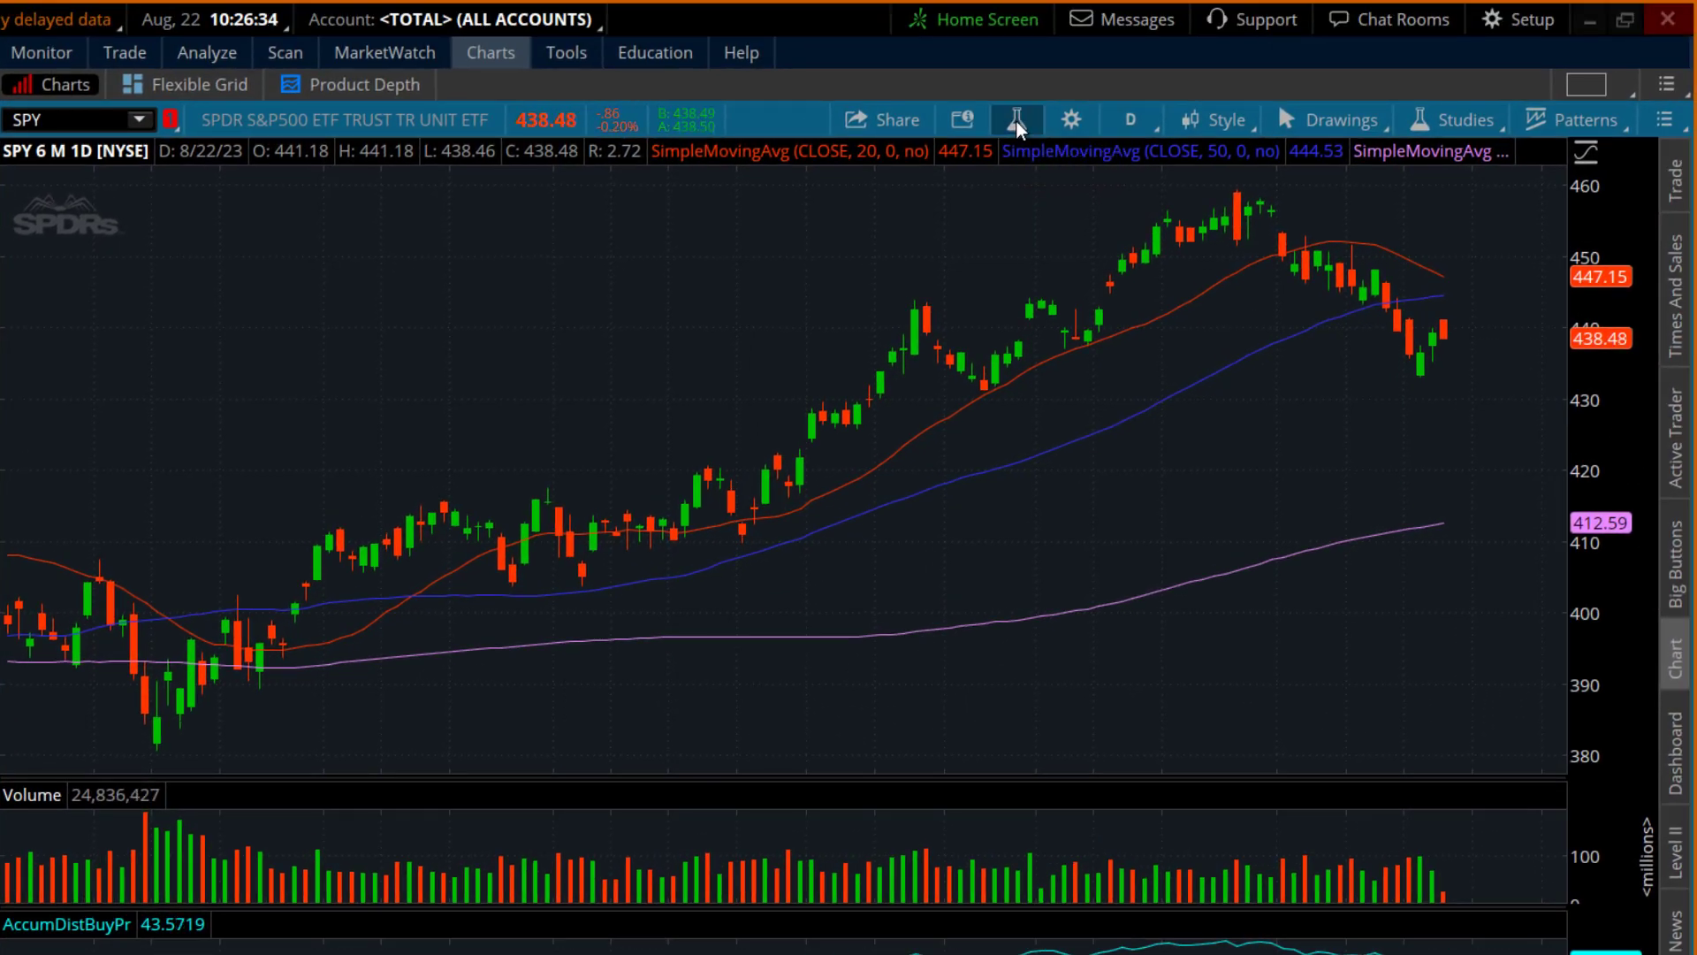
{"action": "left_click", "coordinate": [1017, 120]}
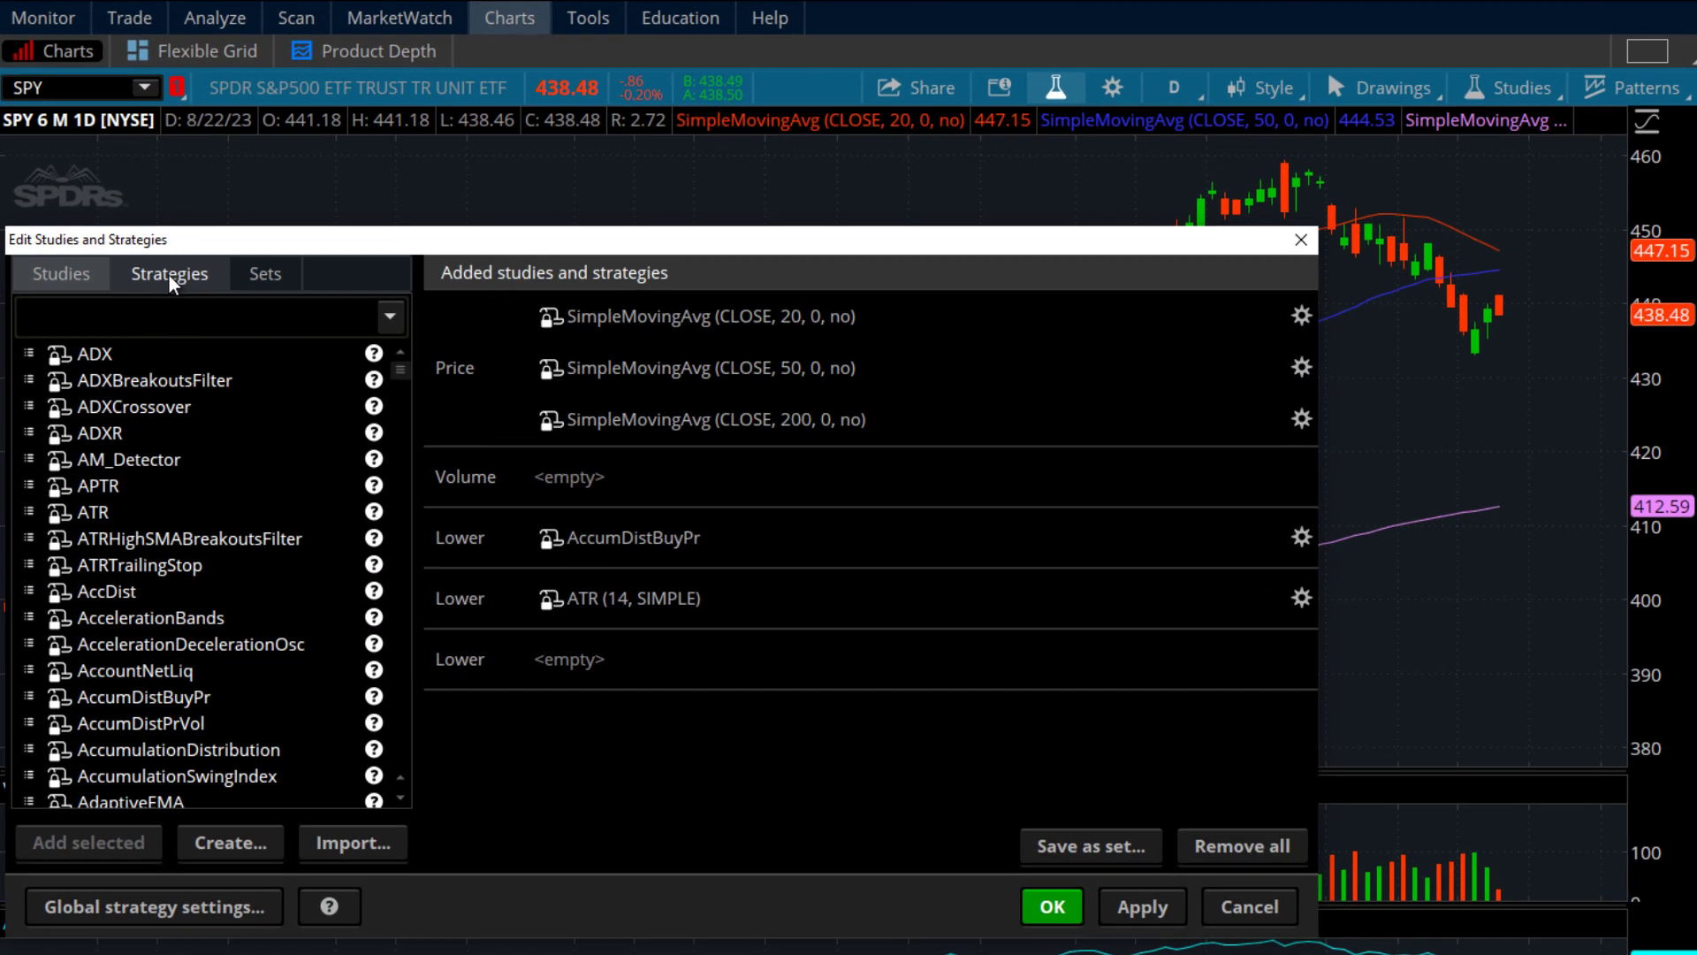
{"action": "left_click", "coordinate": [168, 273]}
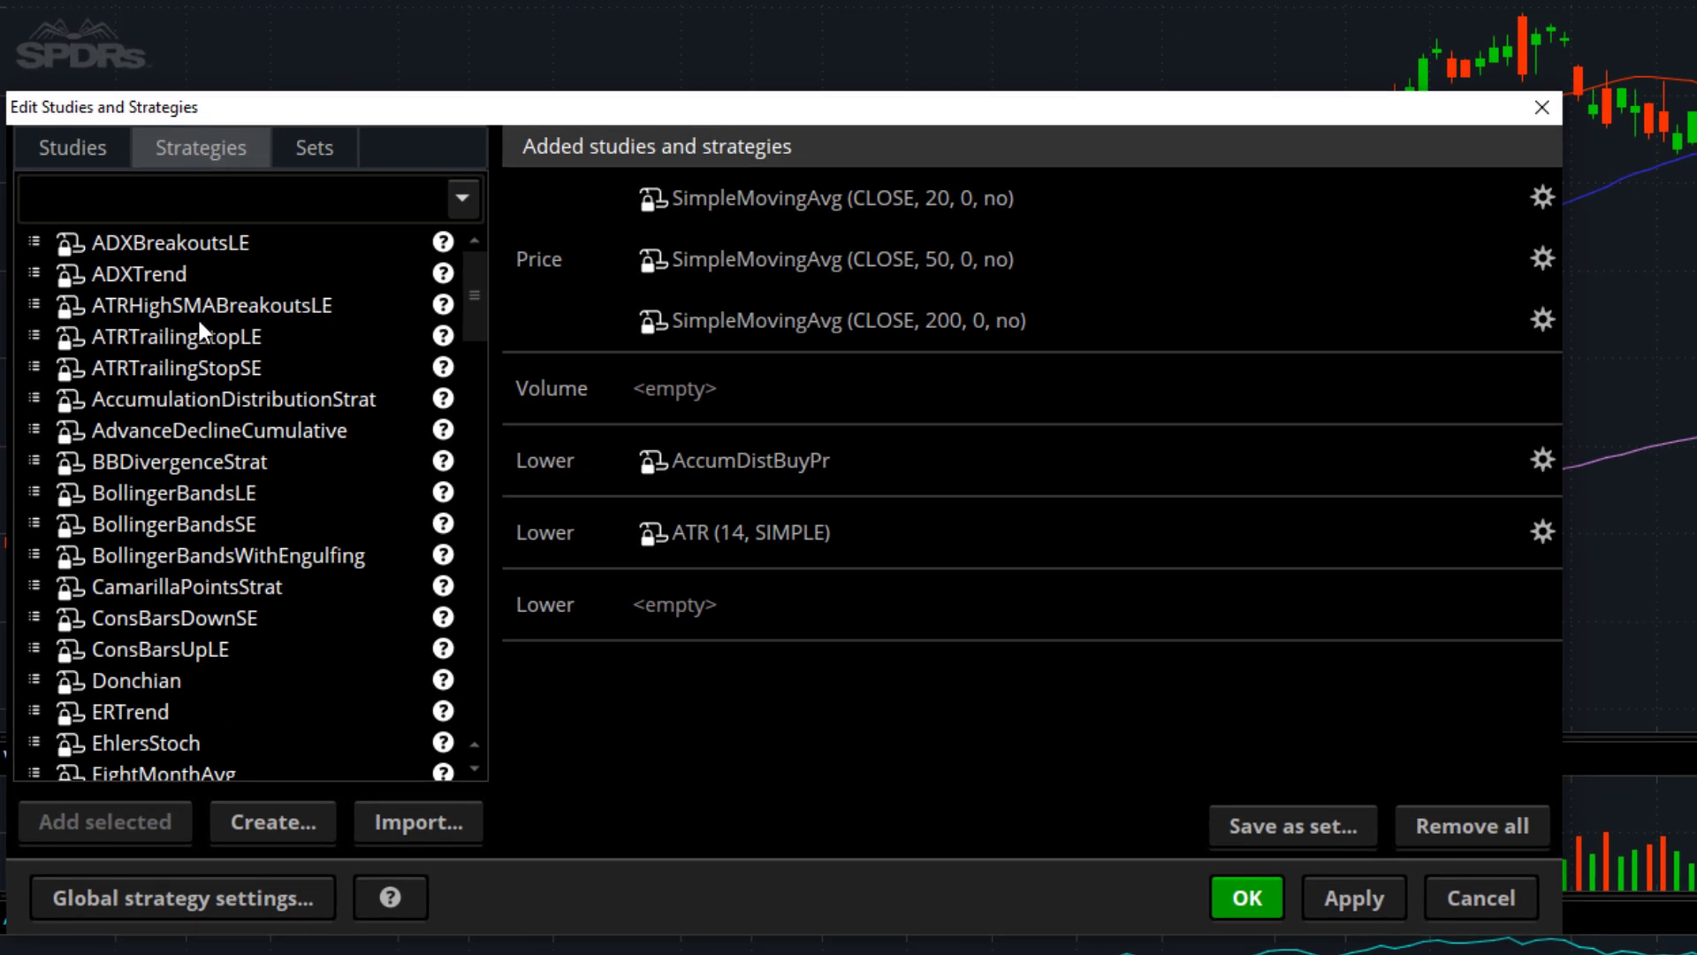
- Check the 200-, 50- and 20-period SMA entries, then select ADXTrend and read its description
{"action": "left_click", "coordinate": [1121, 304]}
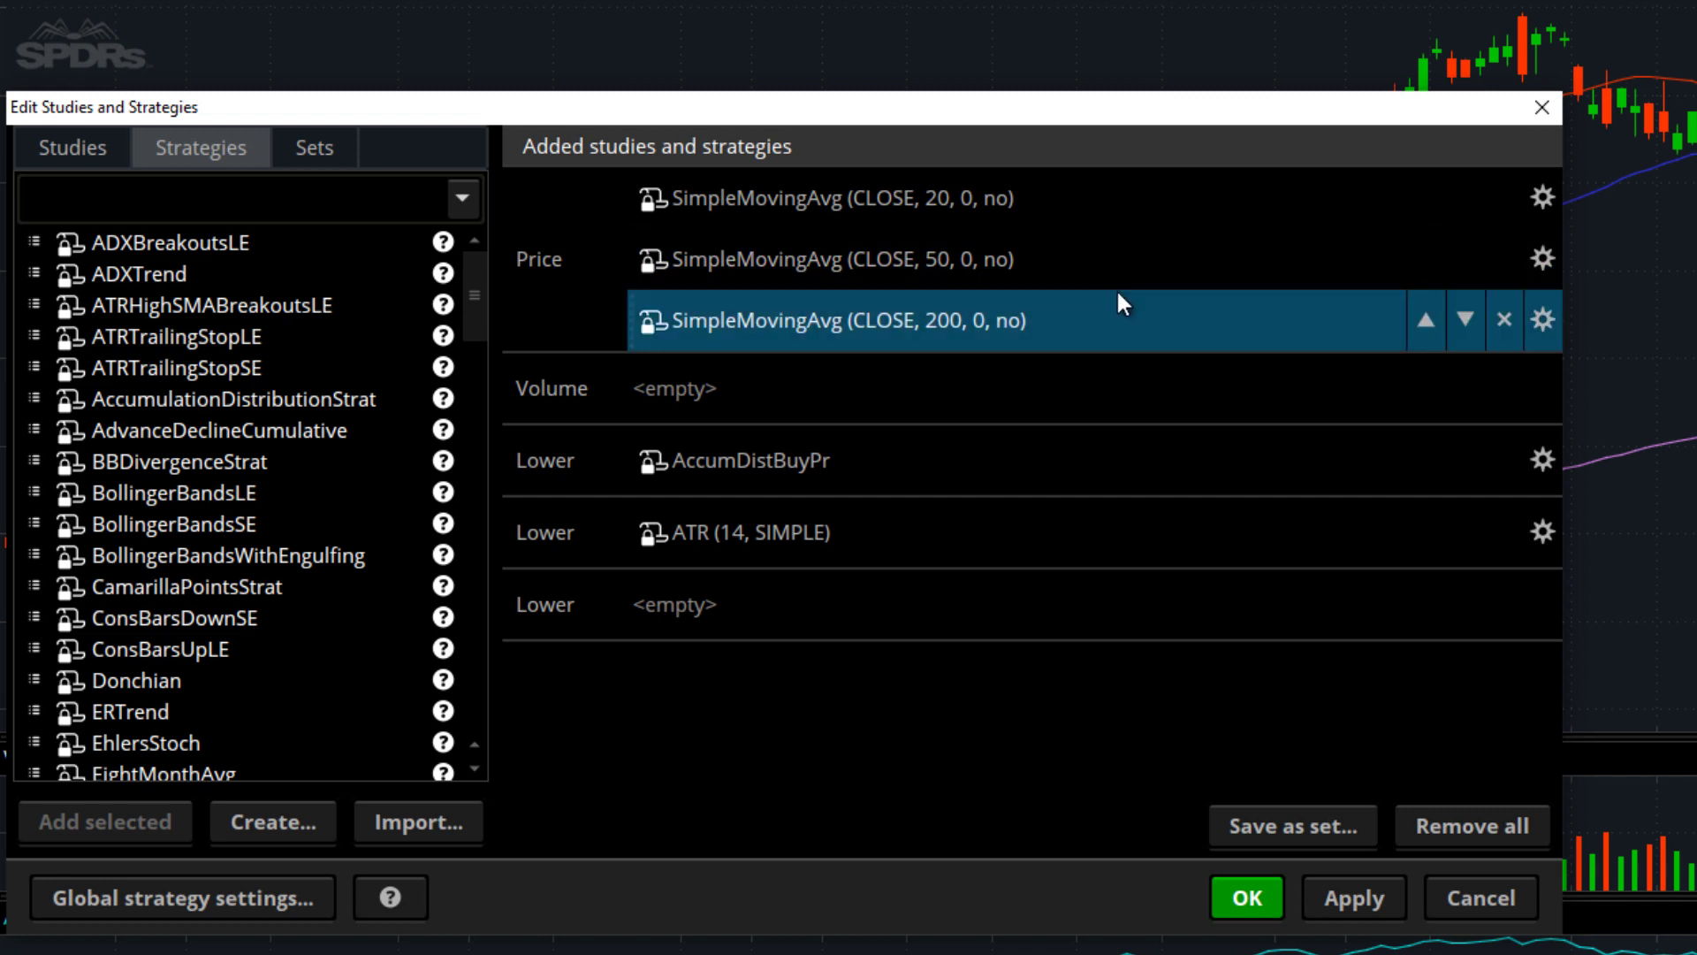
{"action": "left_click", "coordinate": [1128, 261]}
{"action": "left_click", "coordinate": [1140, 212]}
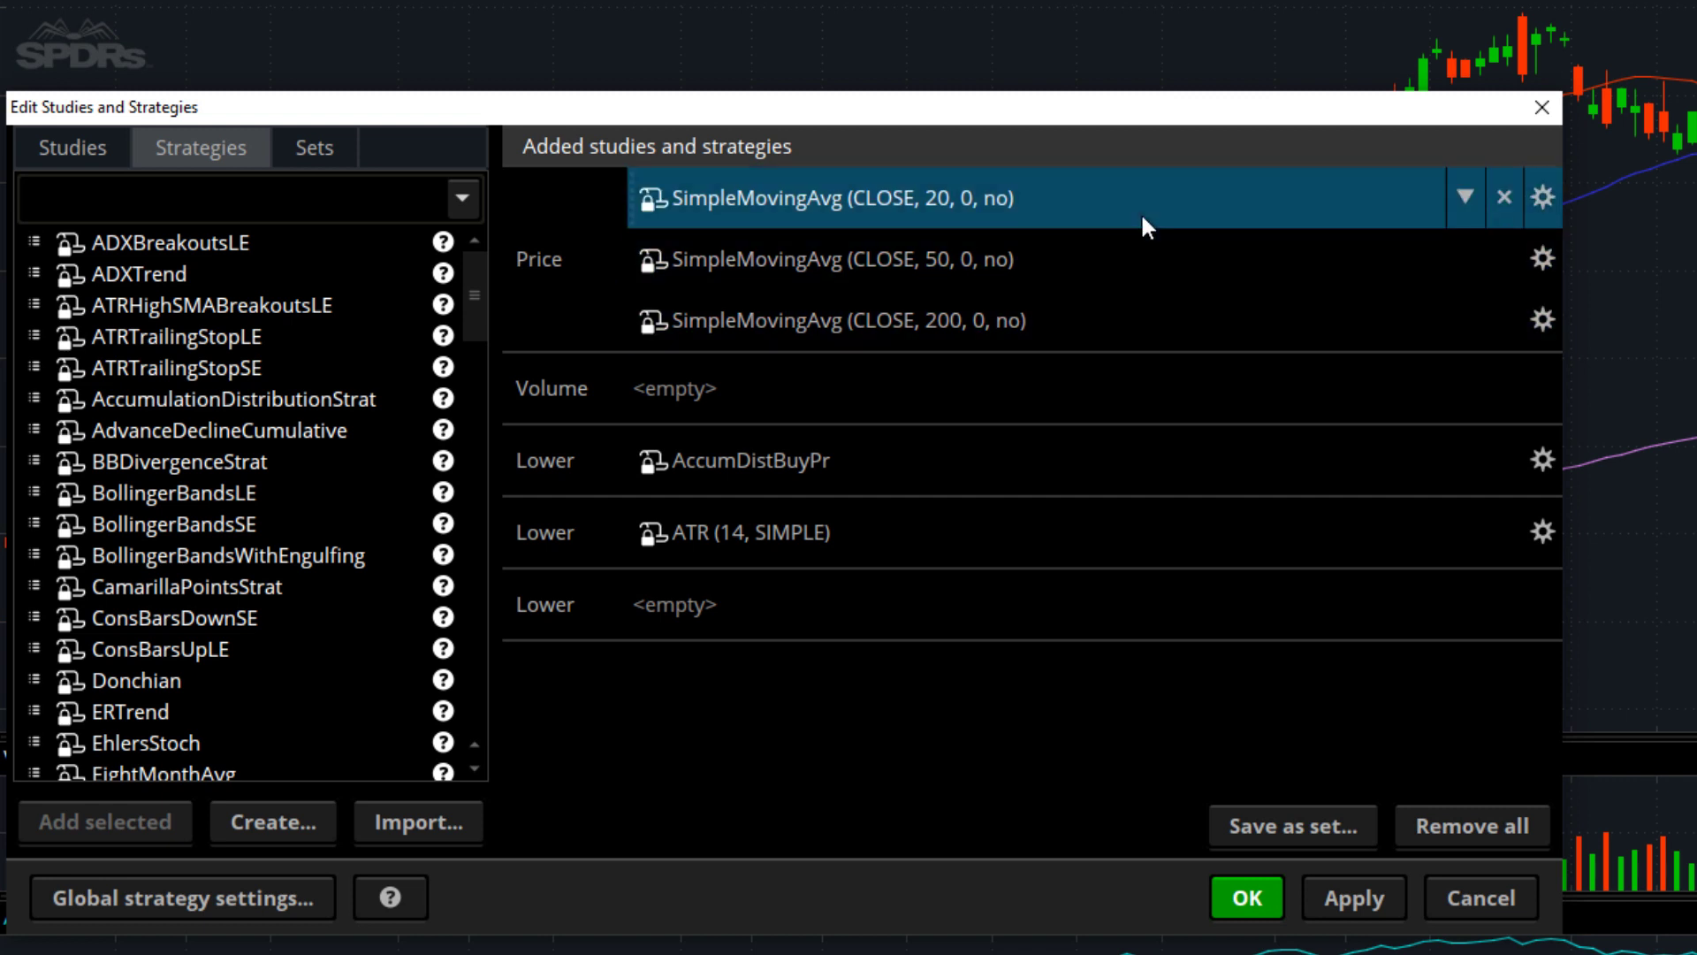
{"action": "left_click", "coordinate": [241, 267]}
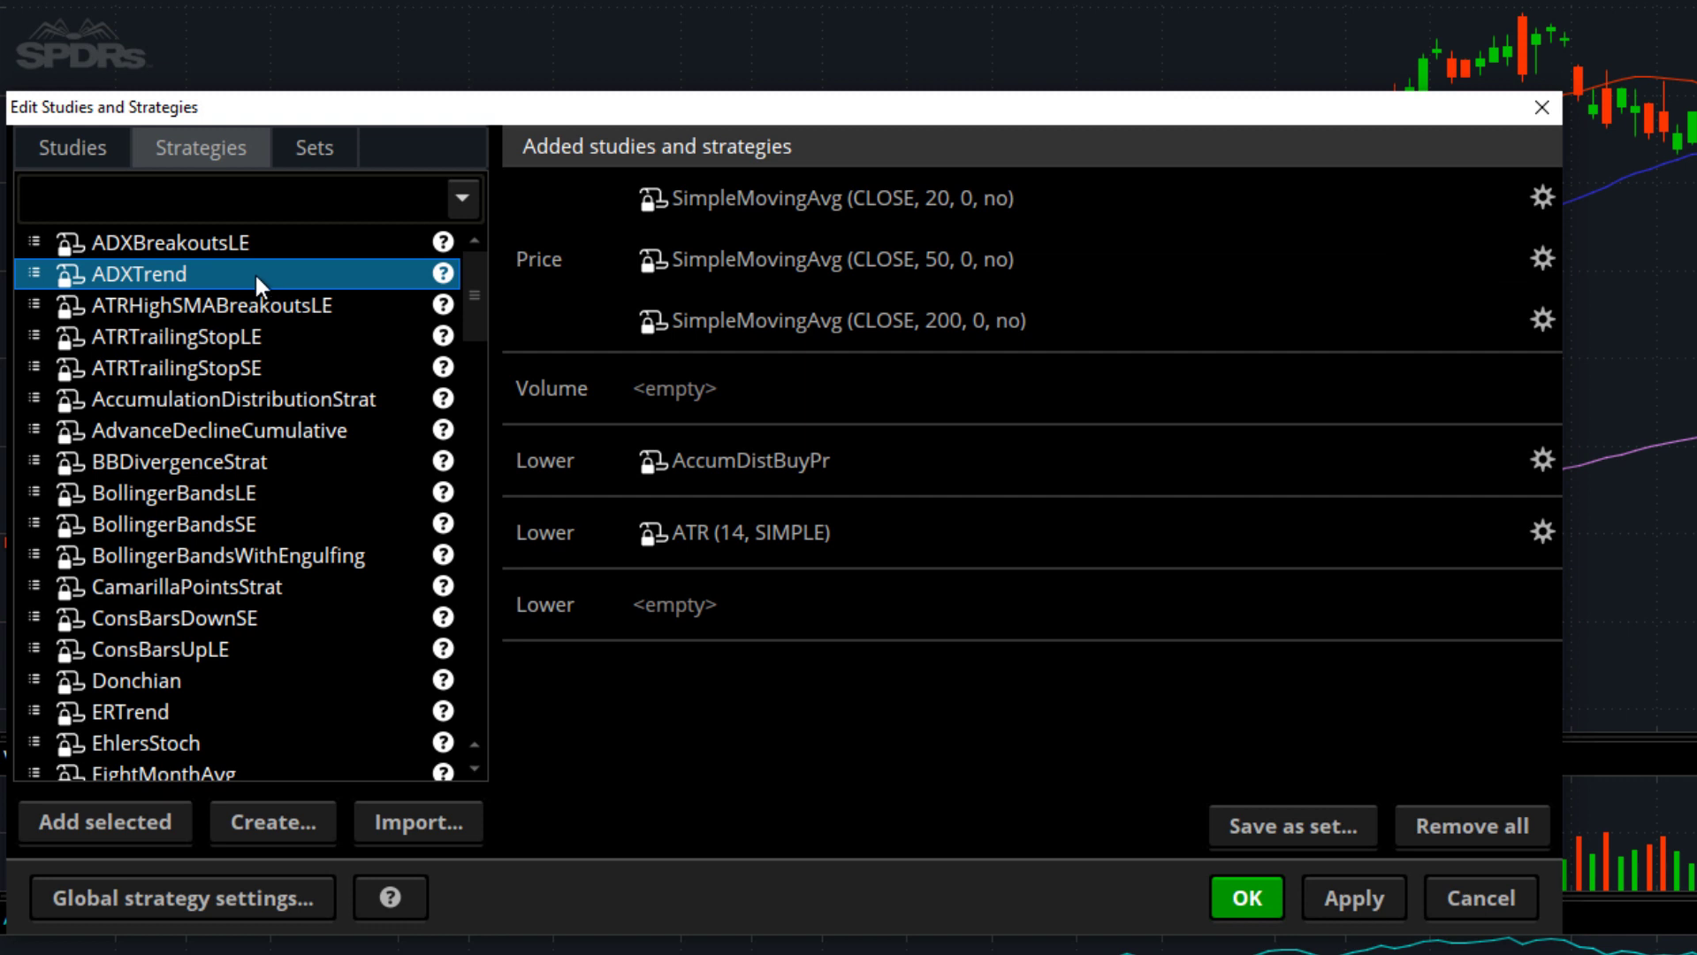
{"action": "left_click", "coordinate": [442, 274]}
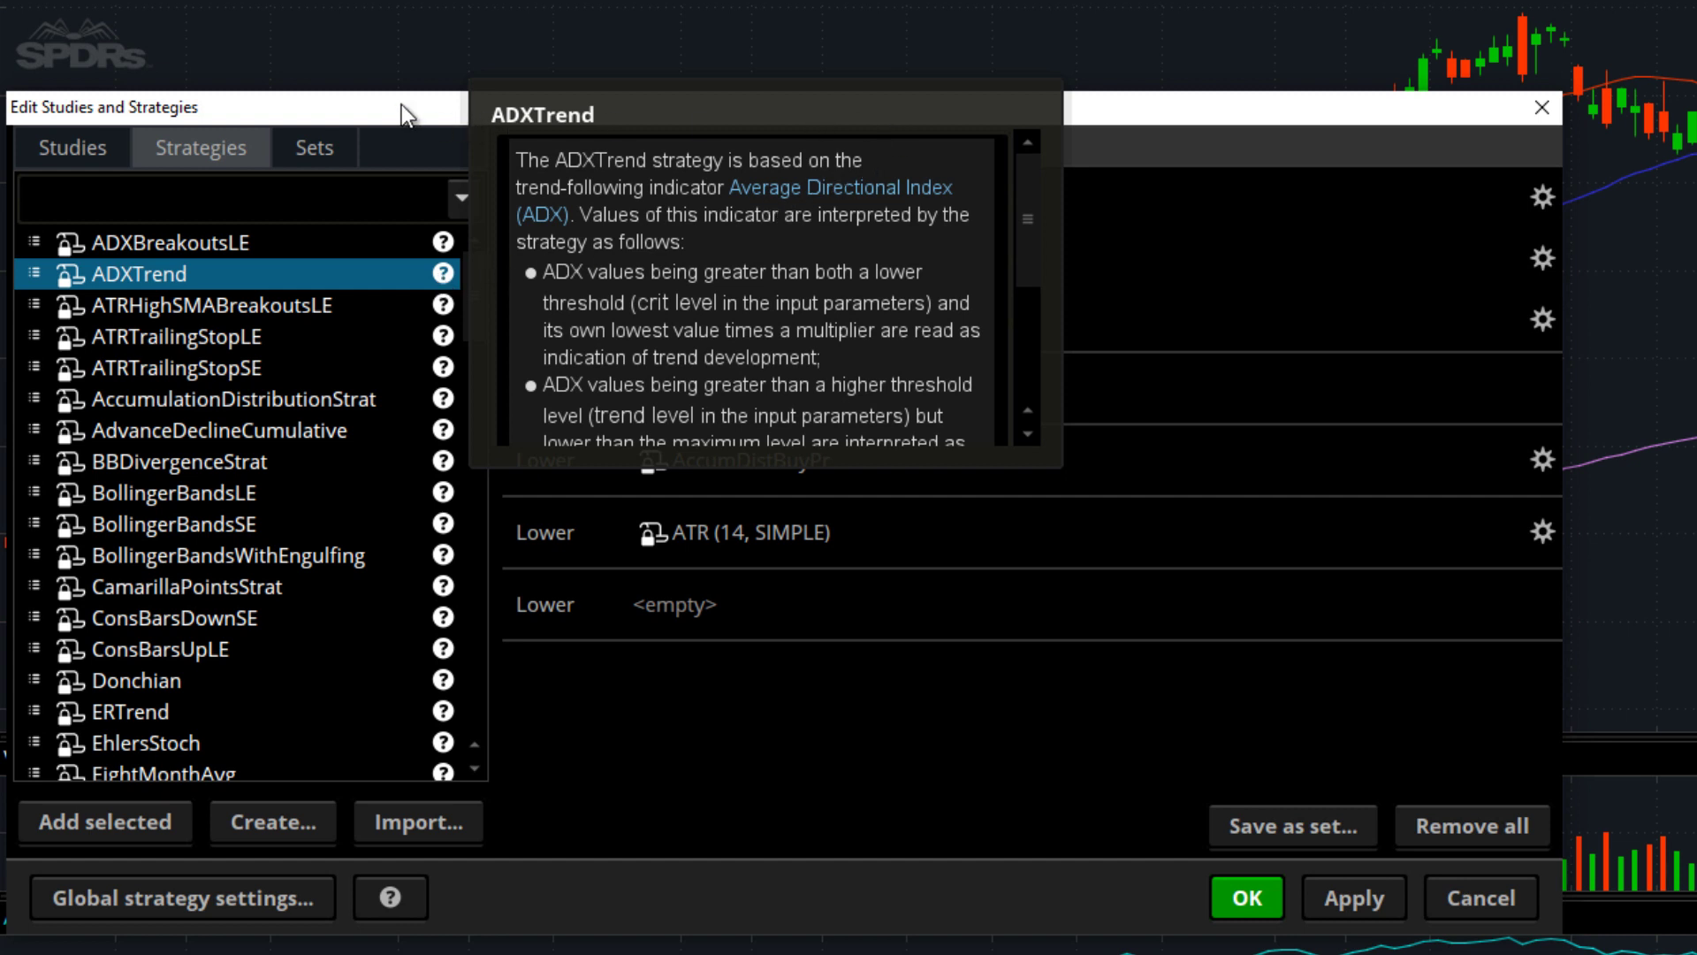
{"action": "left_click", "coordinate": [298, 276]}
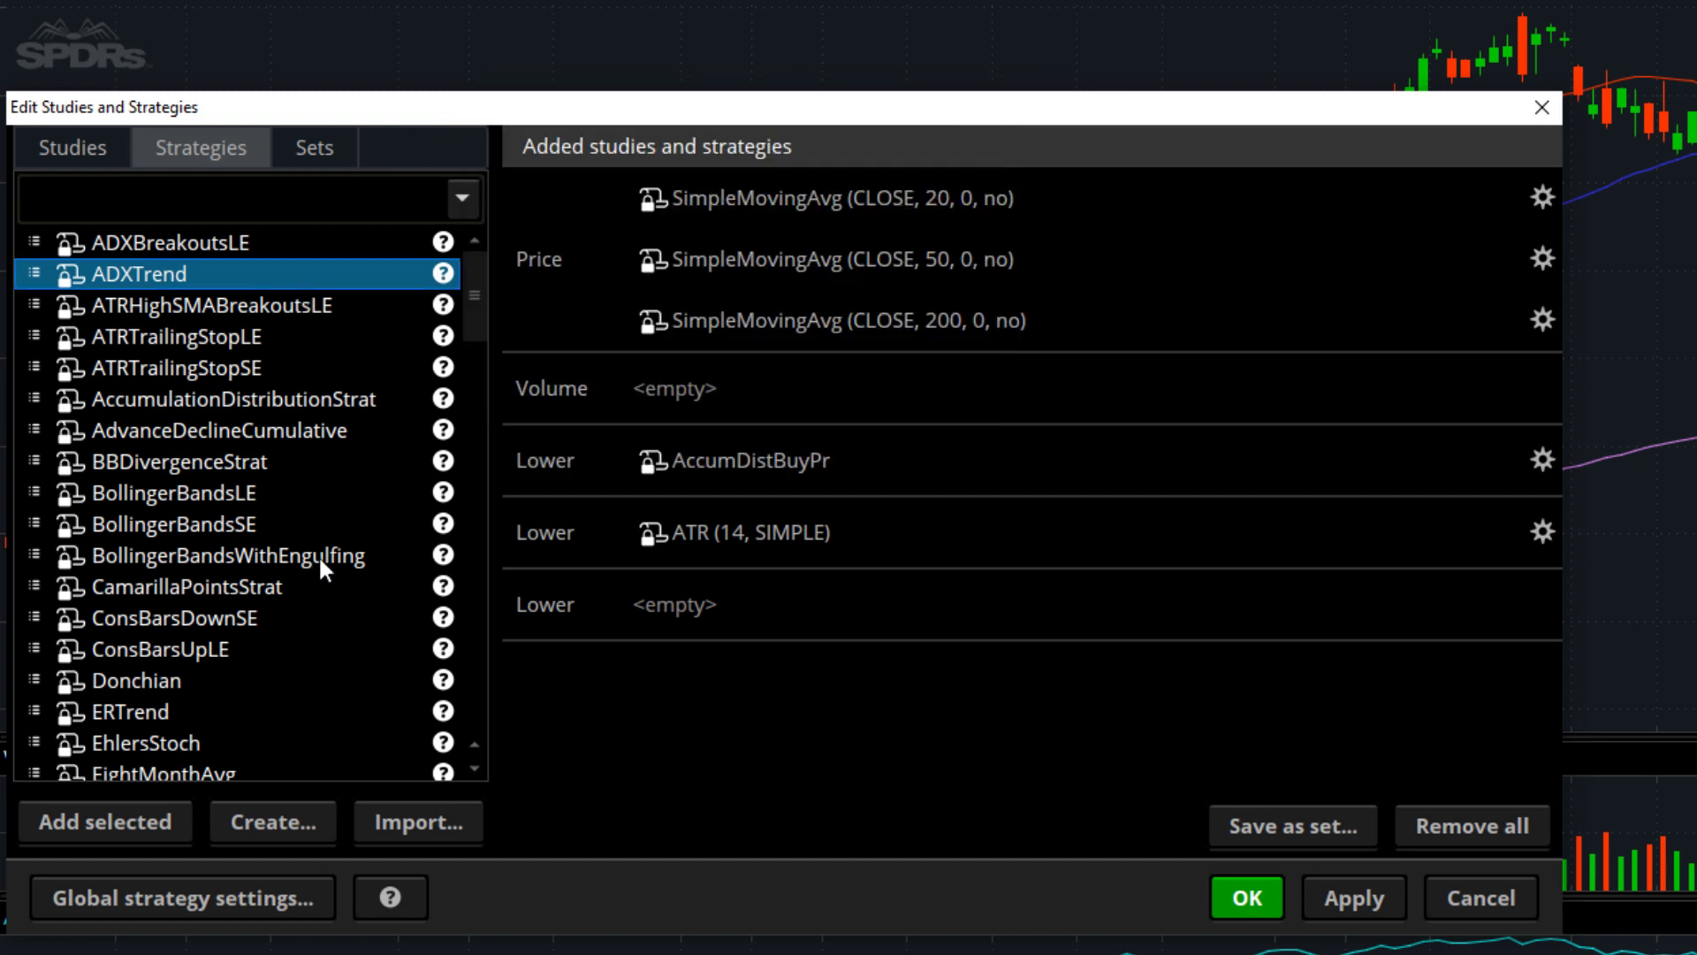
- Add ADXTrend and review its ADX_DowntrendSE, ADX_UptrendLE and MovAvgLX order settings without changes
{"action": "left_click", "coordinate": [153, 829]}
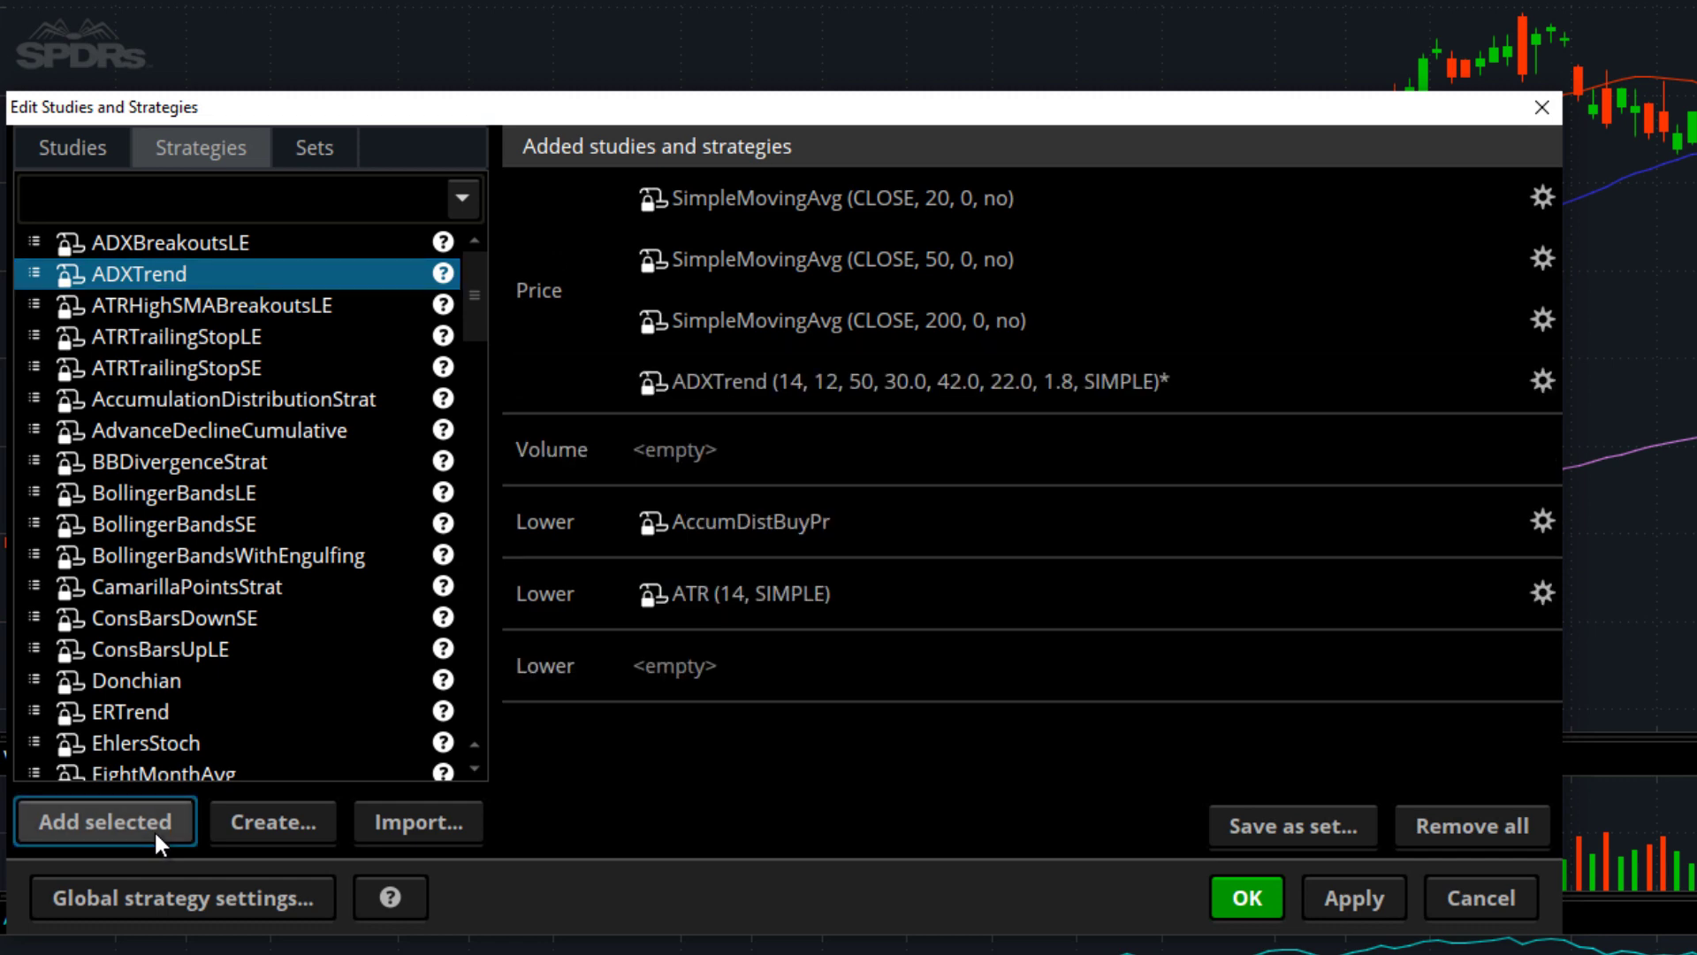
{"action": "mouse_move", "coordinate": [1466, 385]}
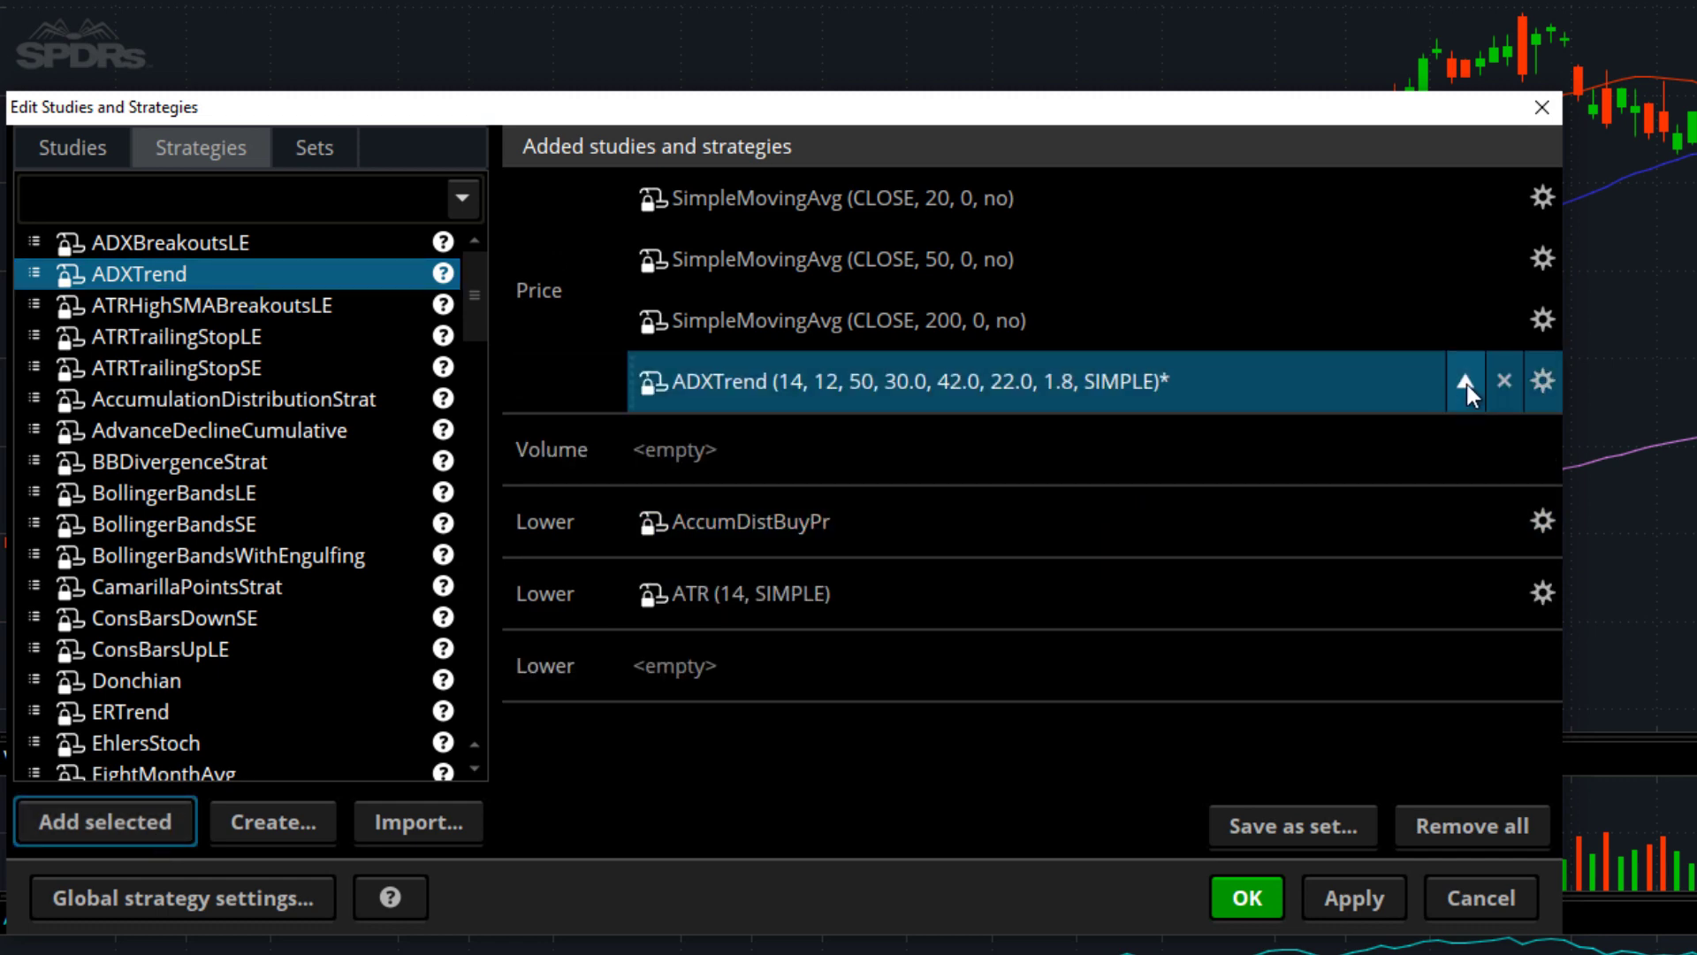
{"action": "left_click", "coordinate": [1536, 386]}
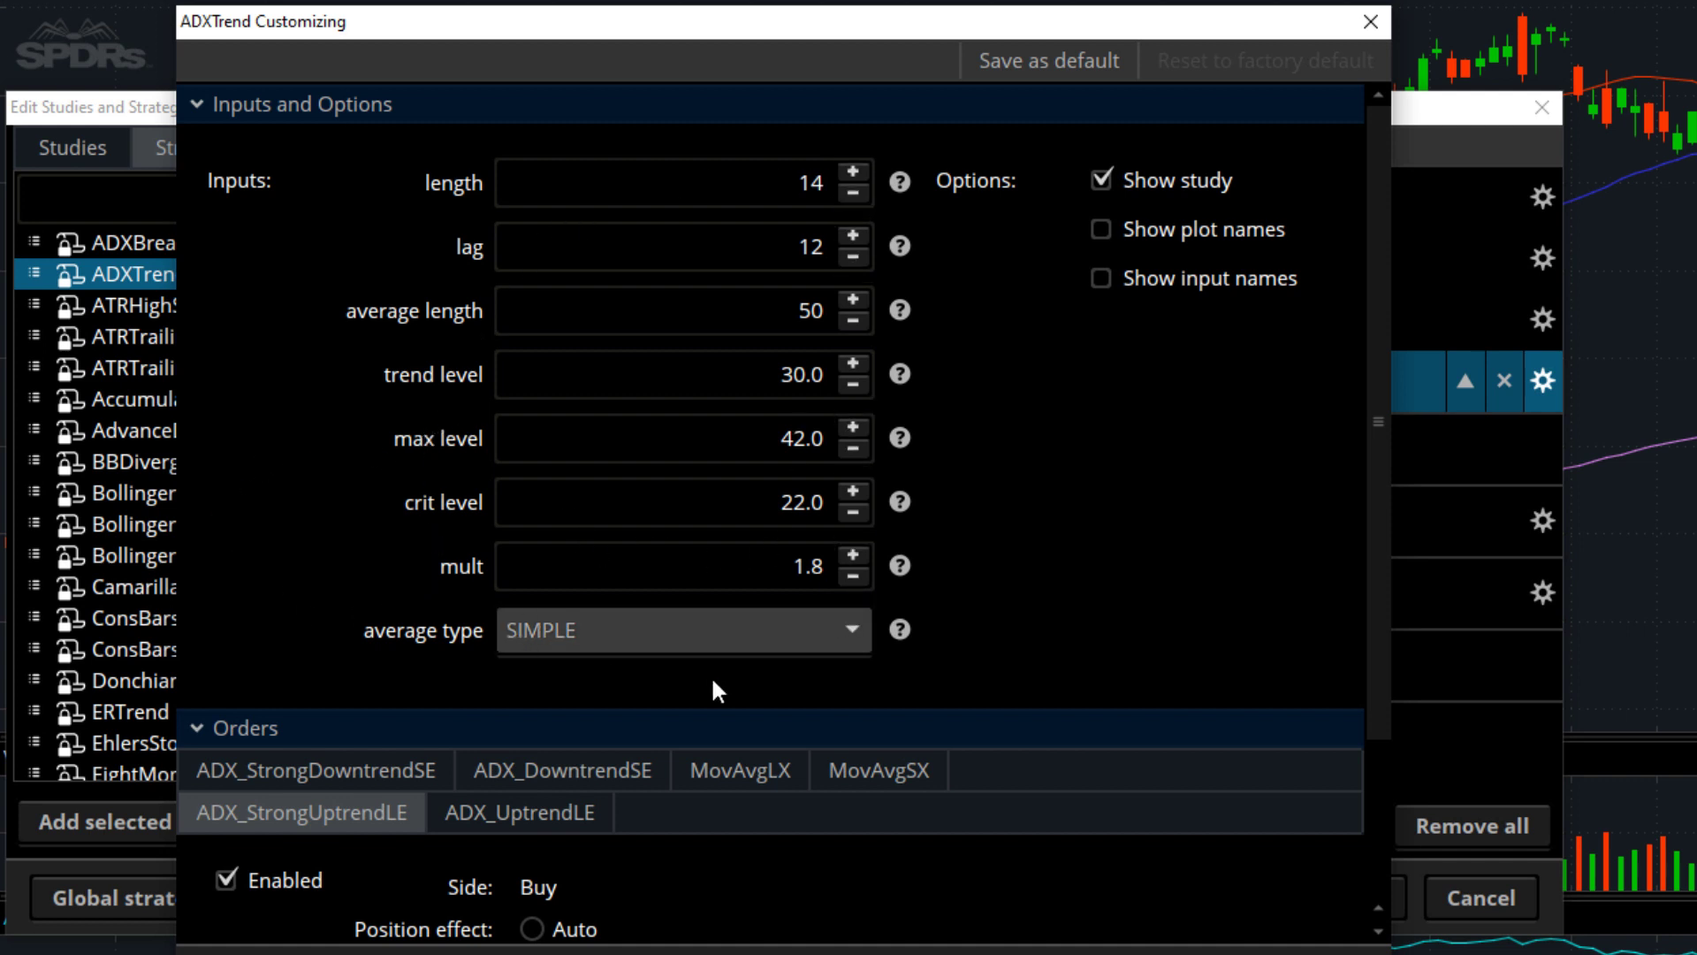
{"action": "left_click", "coordinate": [502, 771]}
{"action": "left_click", "coordinate": [491, 815]}
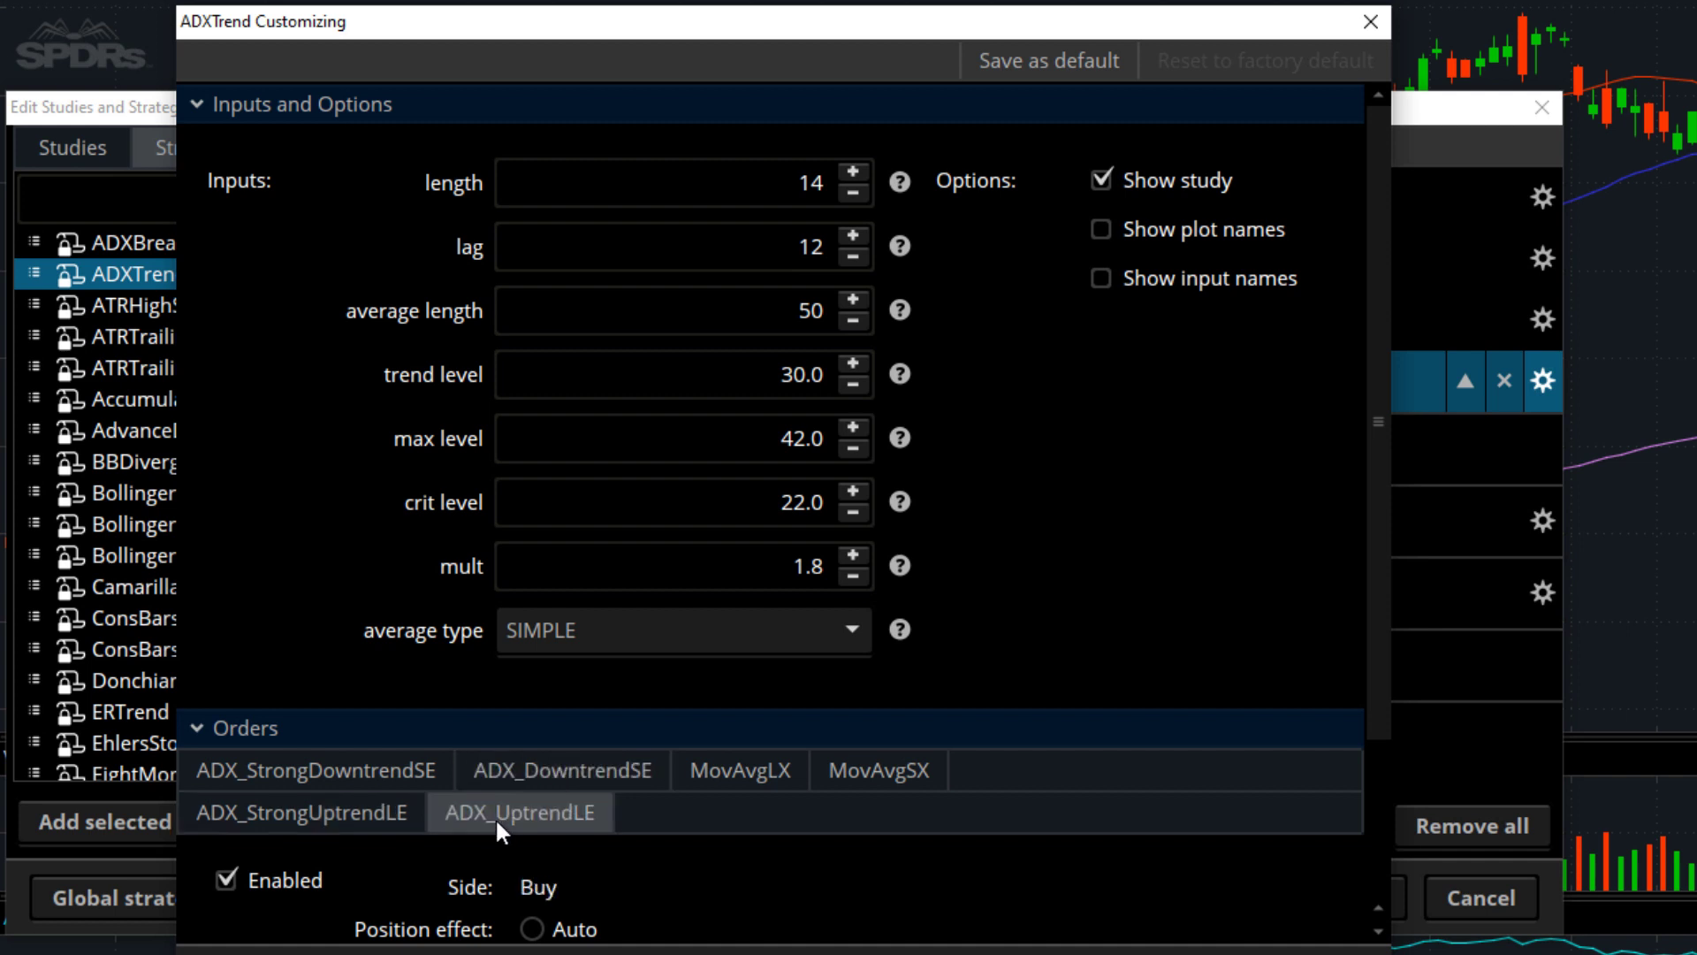
{"action": "left_click", "coordinate": [745, 777]}
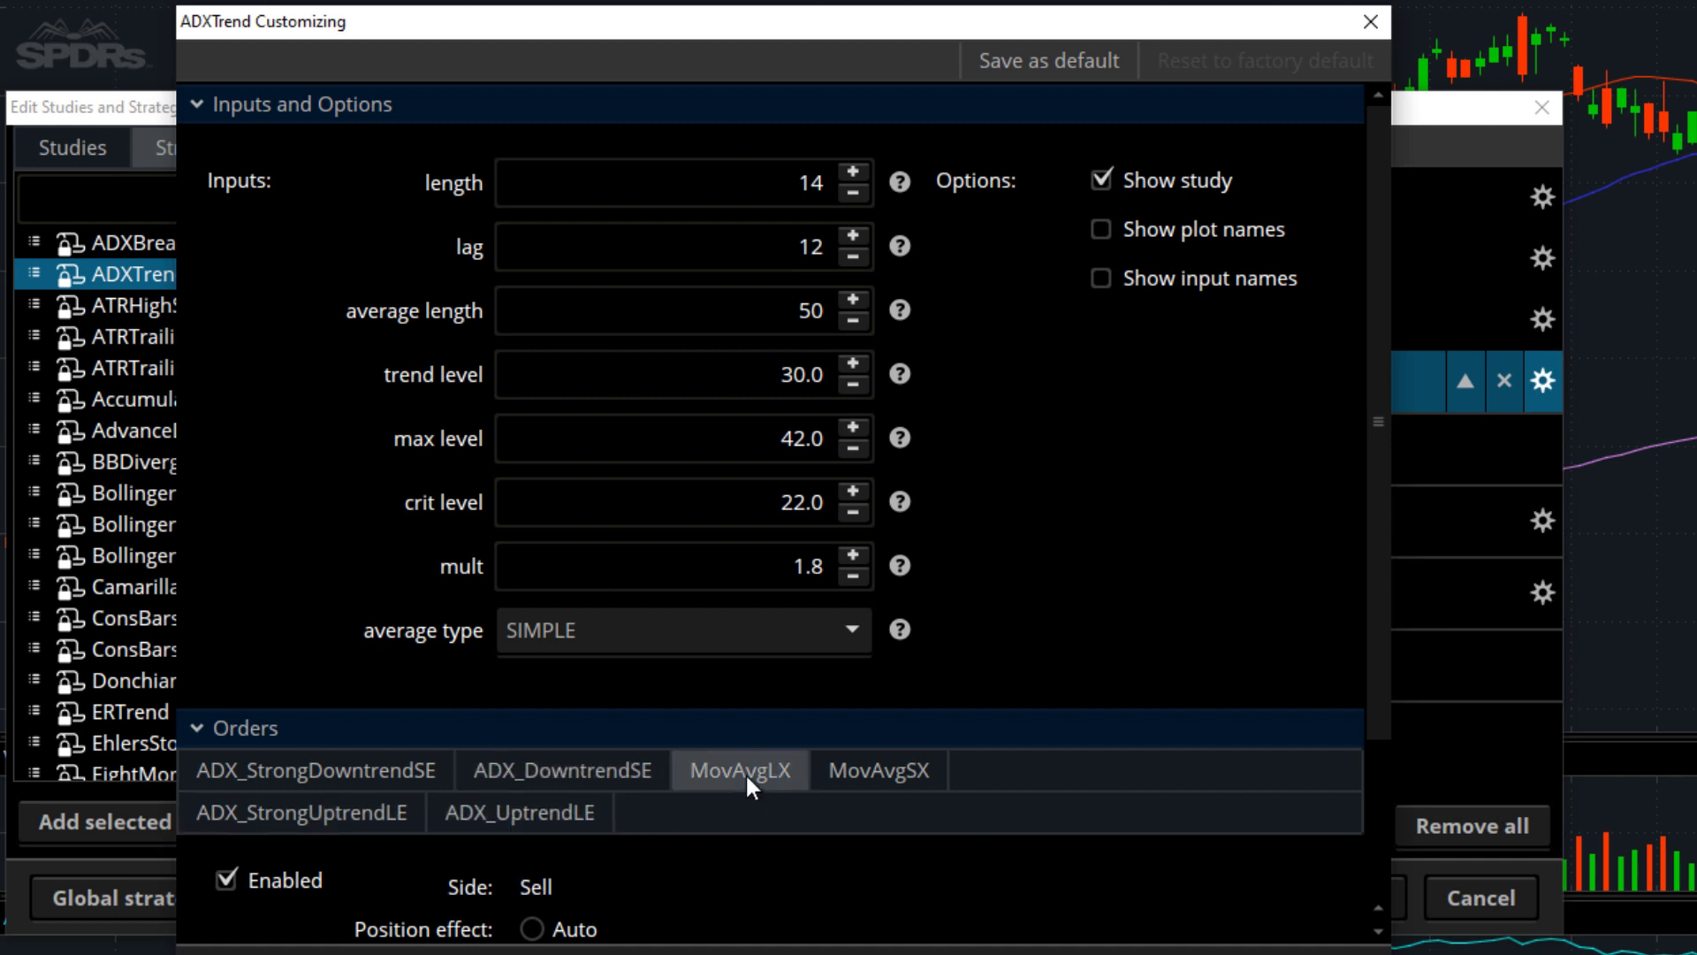
{"action": "key", "text": "Return"}
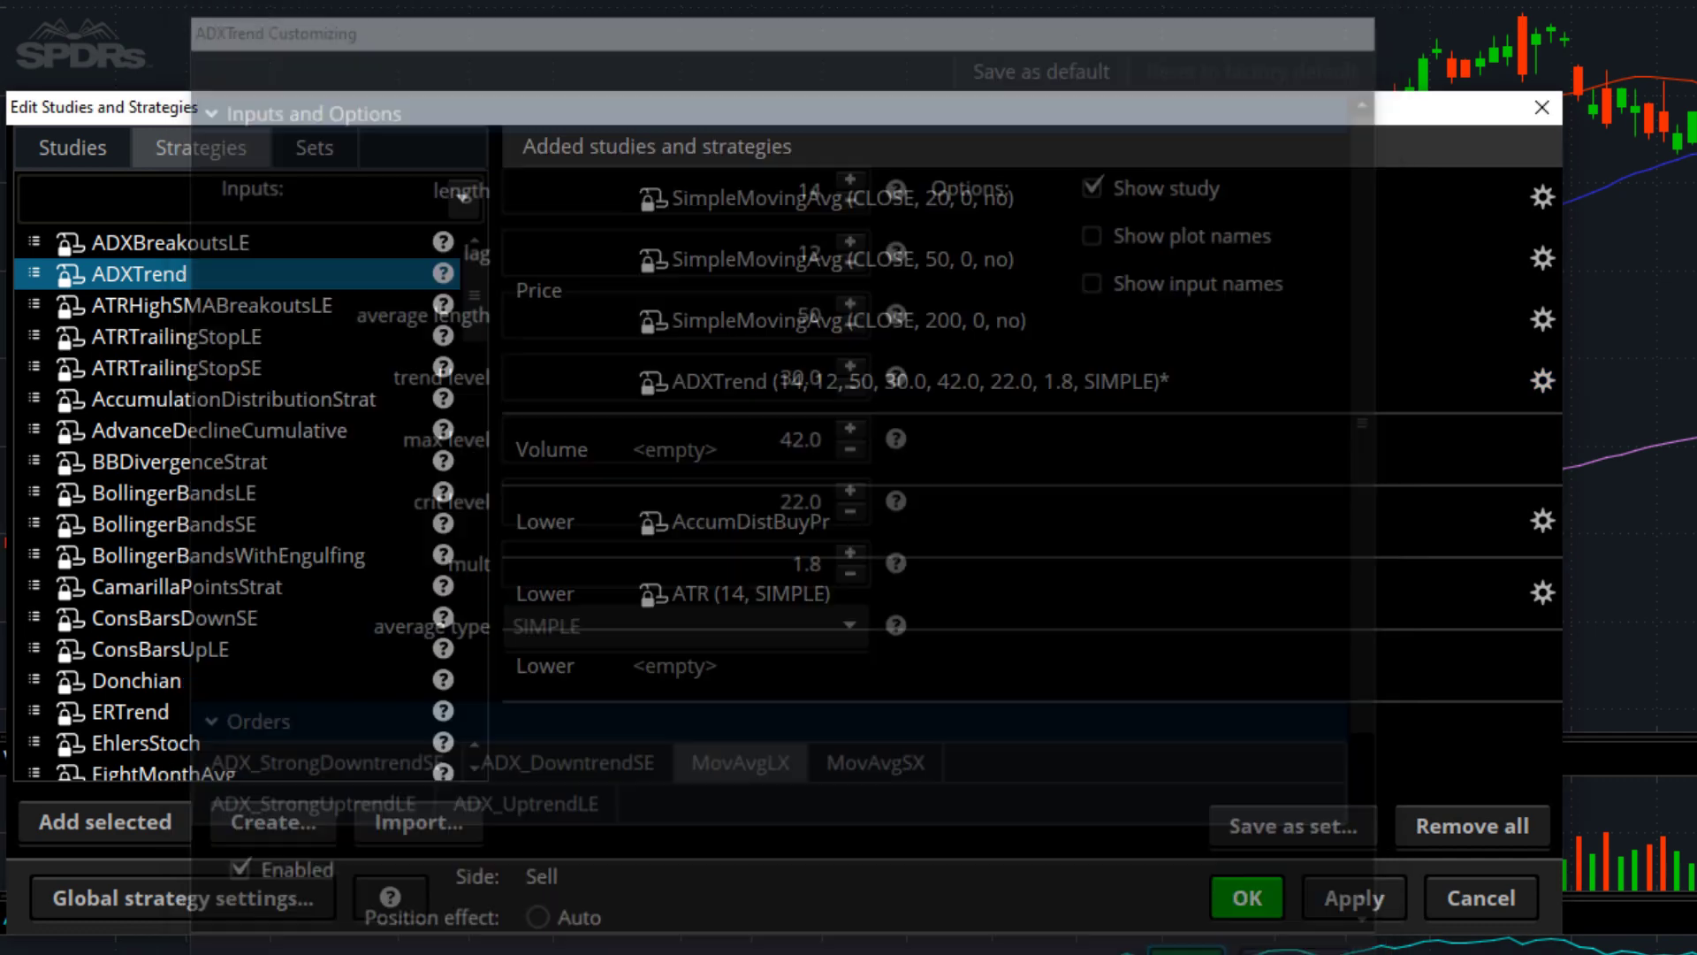
- Apply and close the editor to show ADX_StrongUptrendLE and MovAvgLX signals on the SPY chart
{"action": "left_click", "coordinate": [1328, 903]}
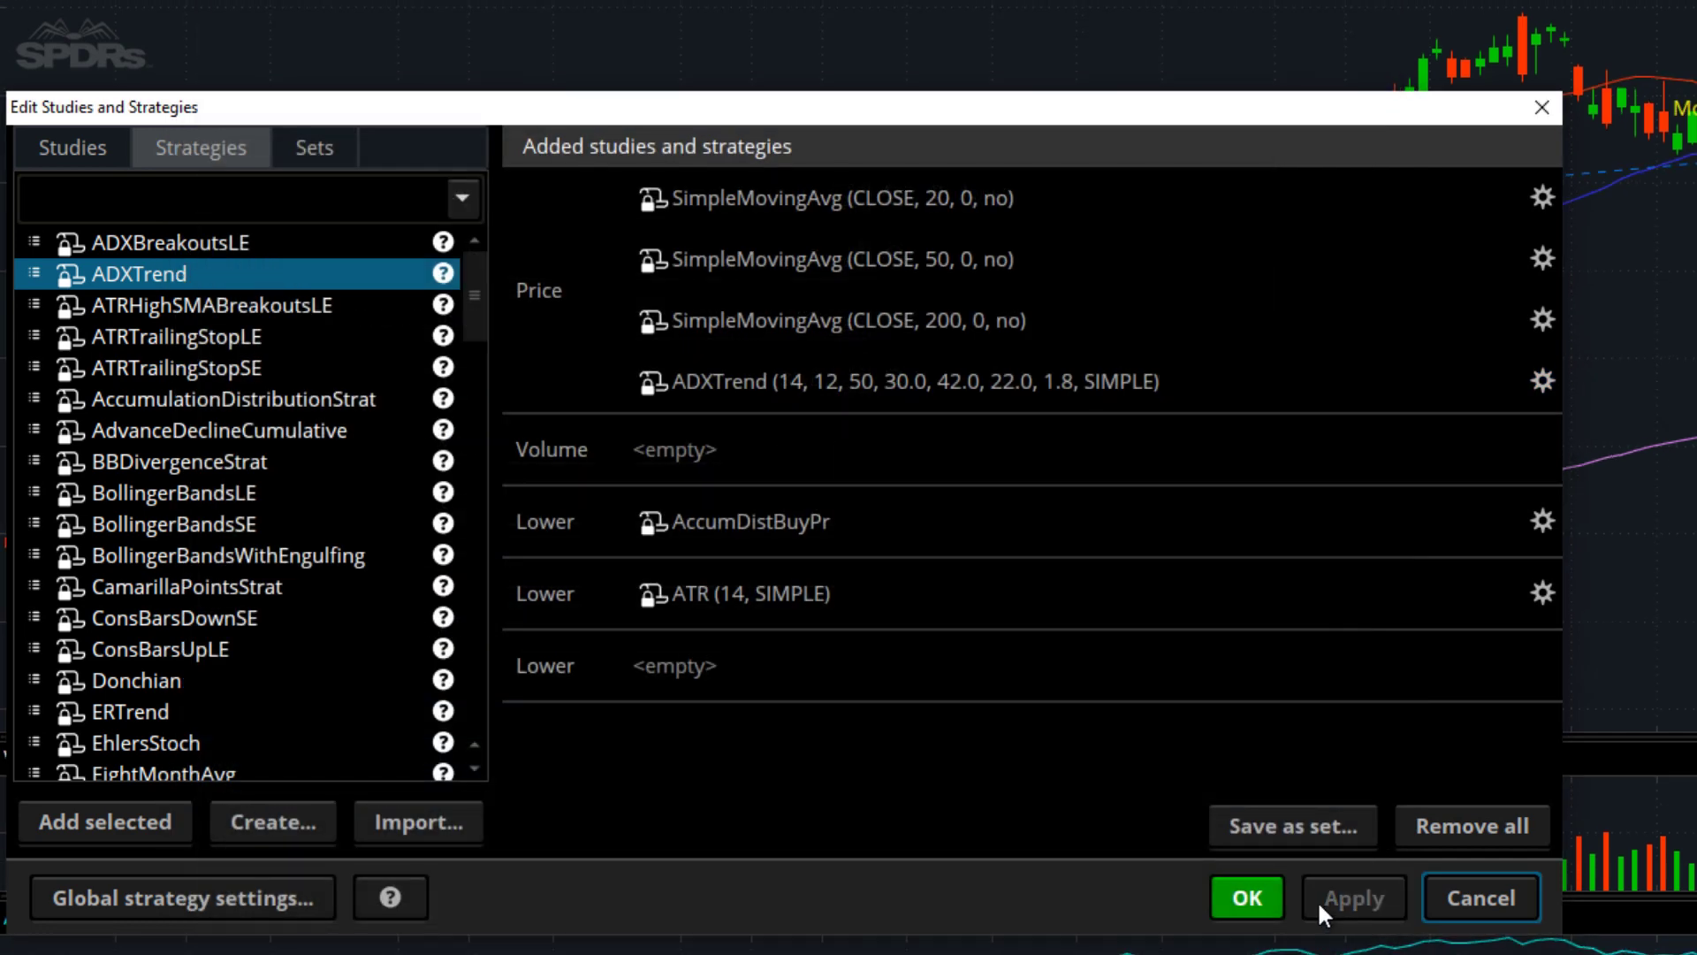
{"action": "left_click", "coordinate": [1238, 896]}
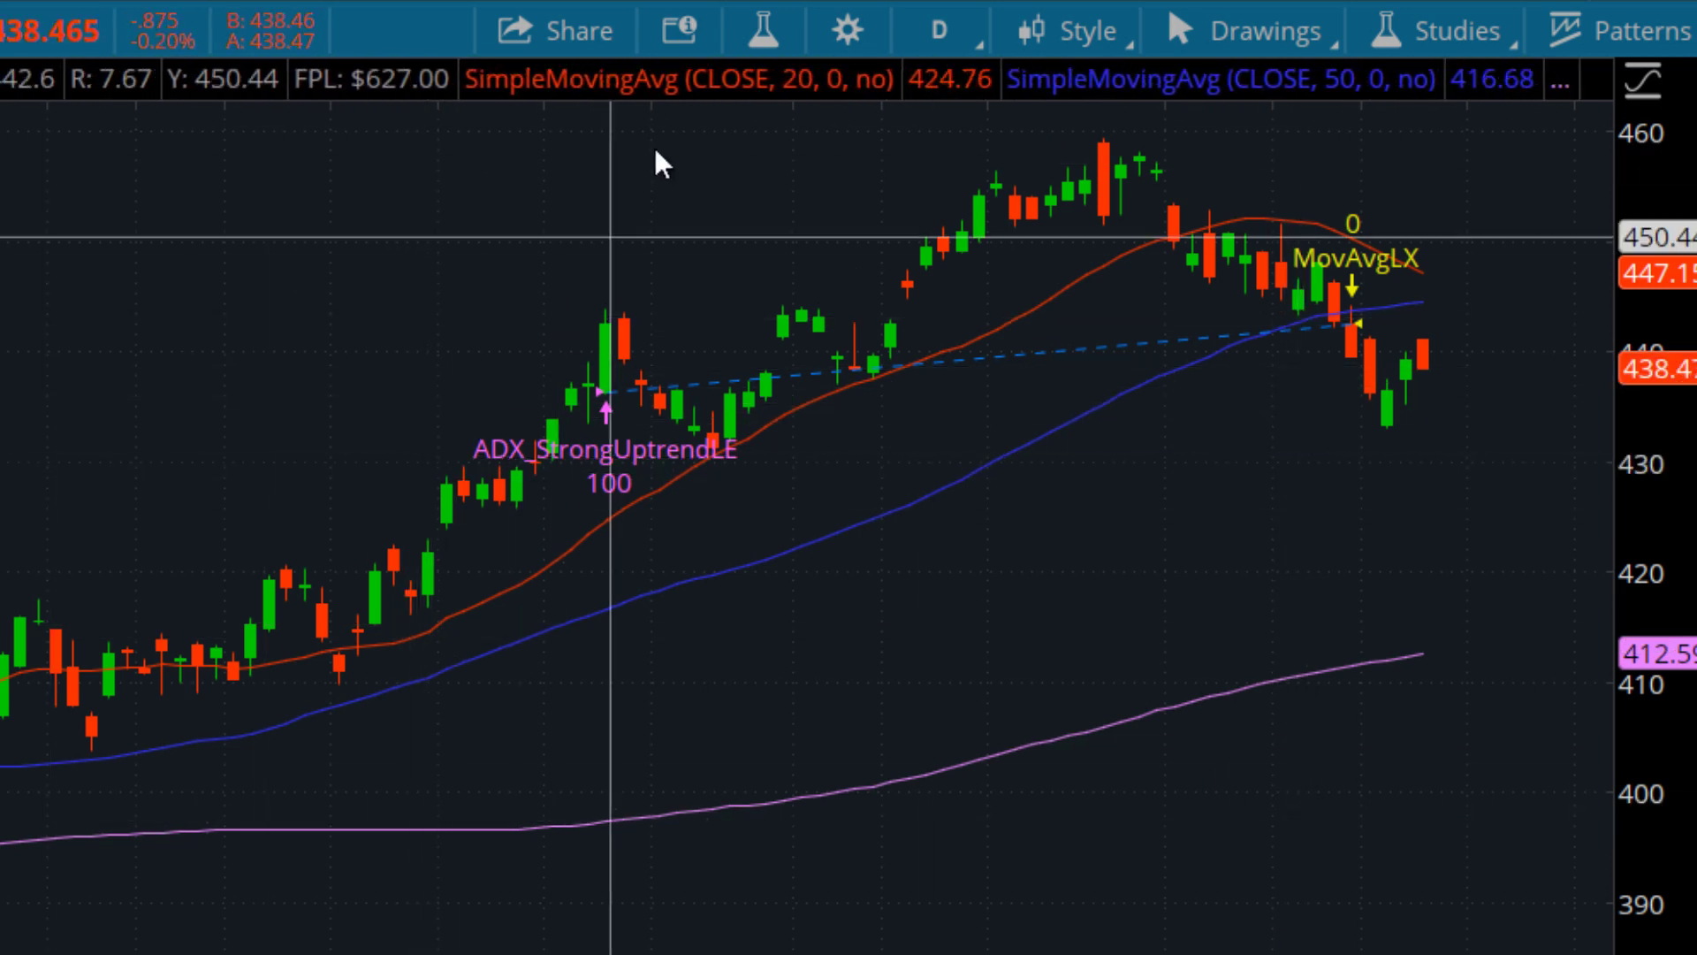
- Reopen the studies editor, glance at the Sets tab, and return to Strategies
{"action": "left_click", "coordinate": [772, 47]}
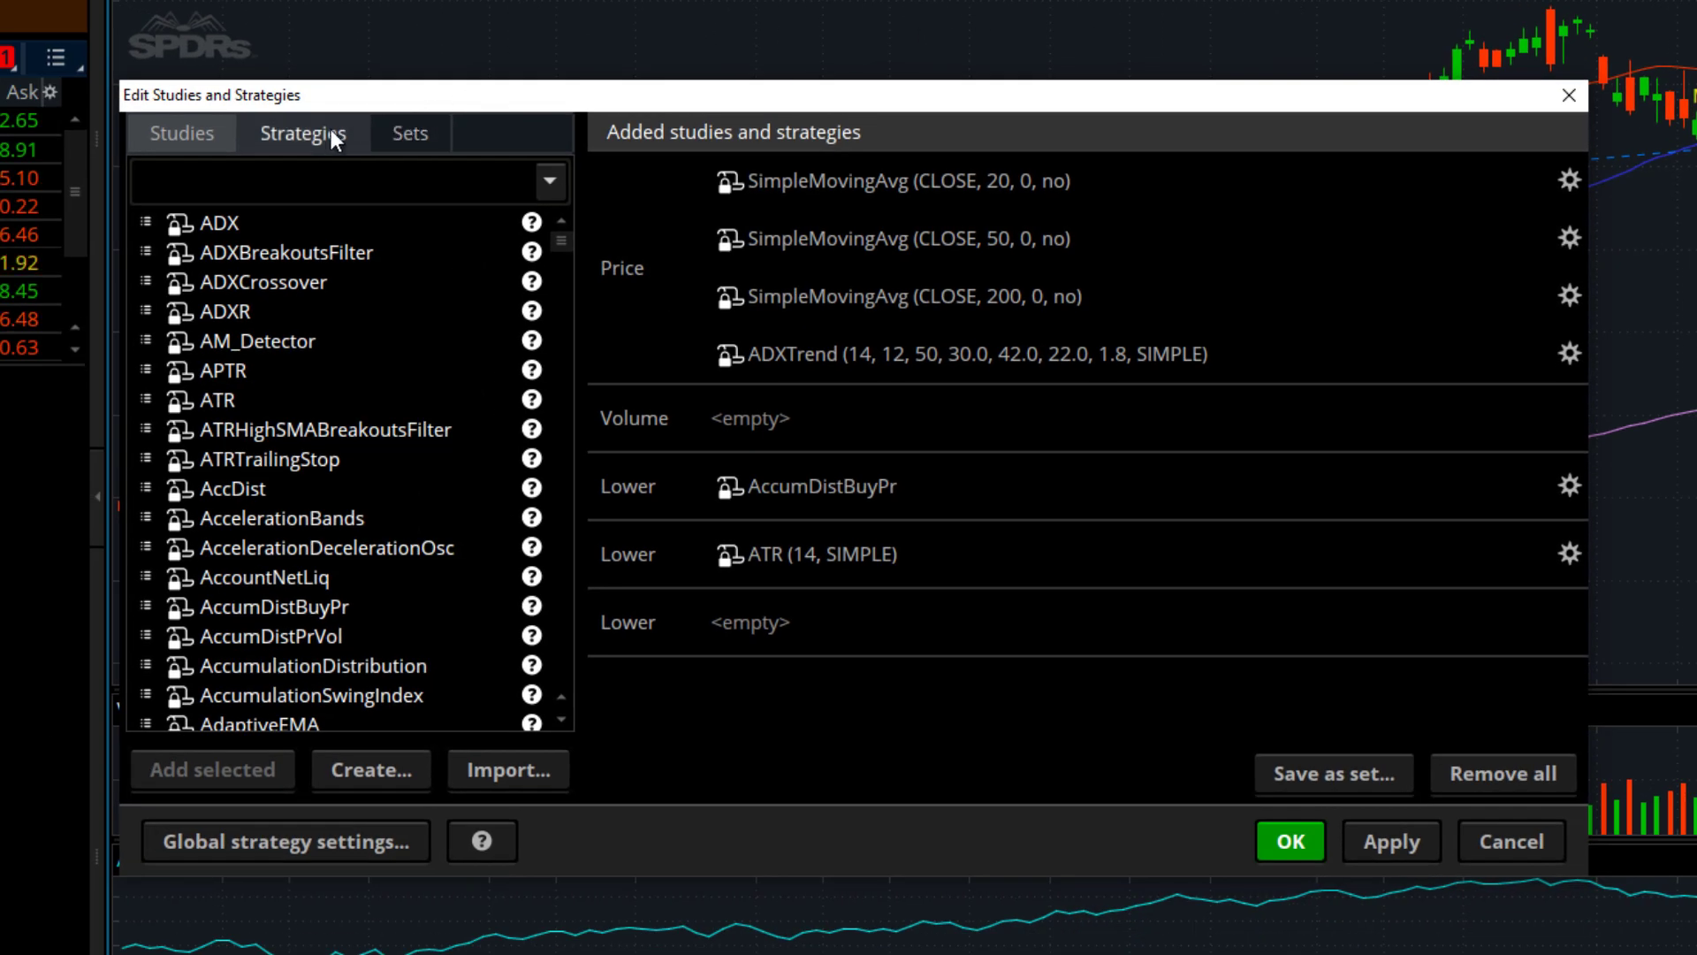
{"action": "left_click", "coordinate": [418, 134]}
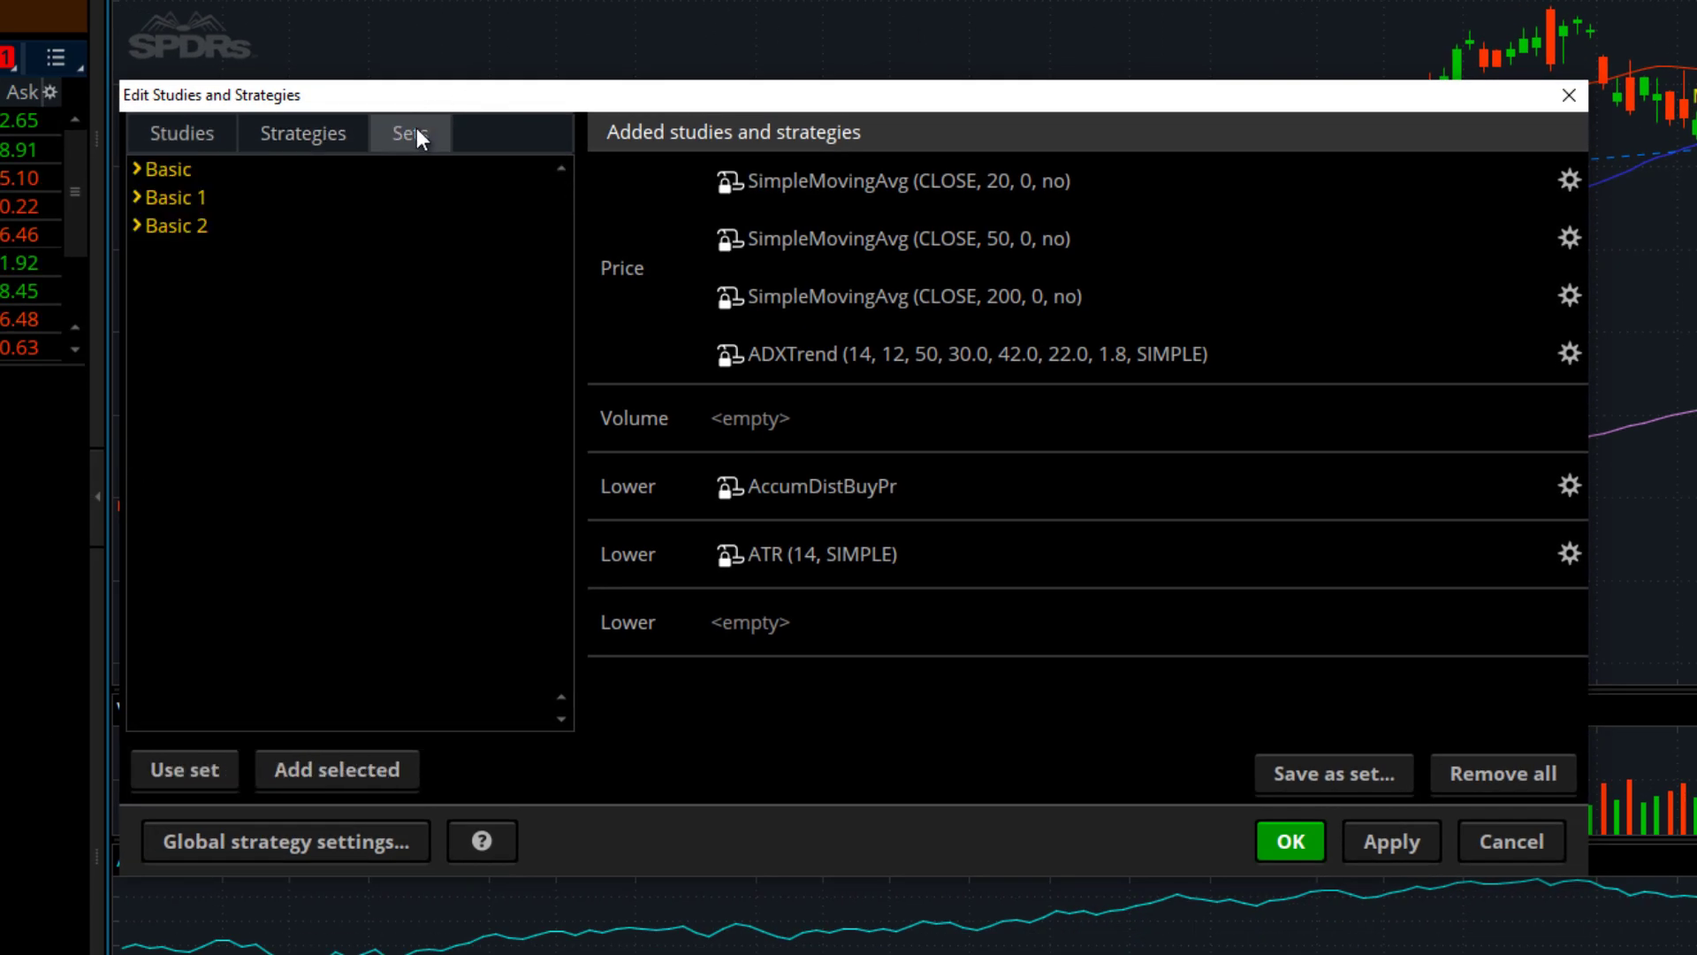
{"action": "left_click", "coordinate": [343, 132]}
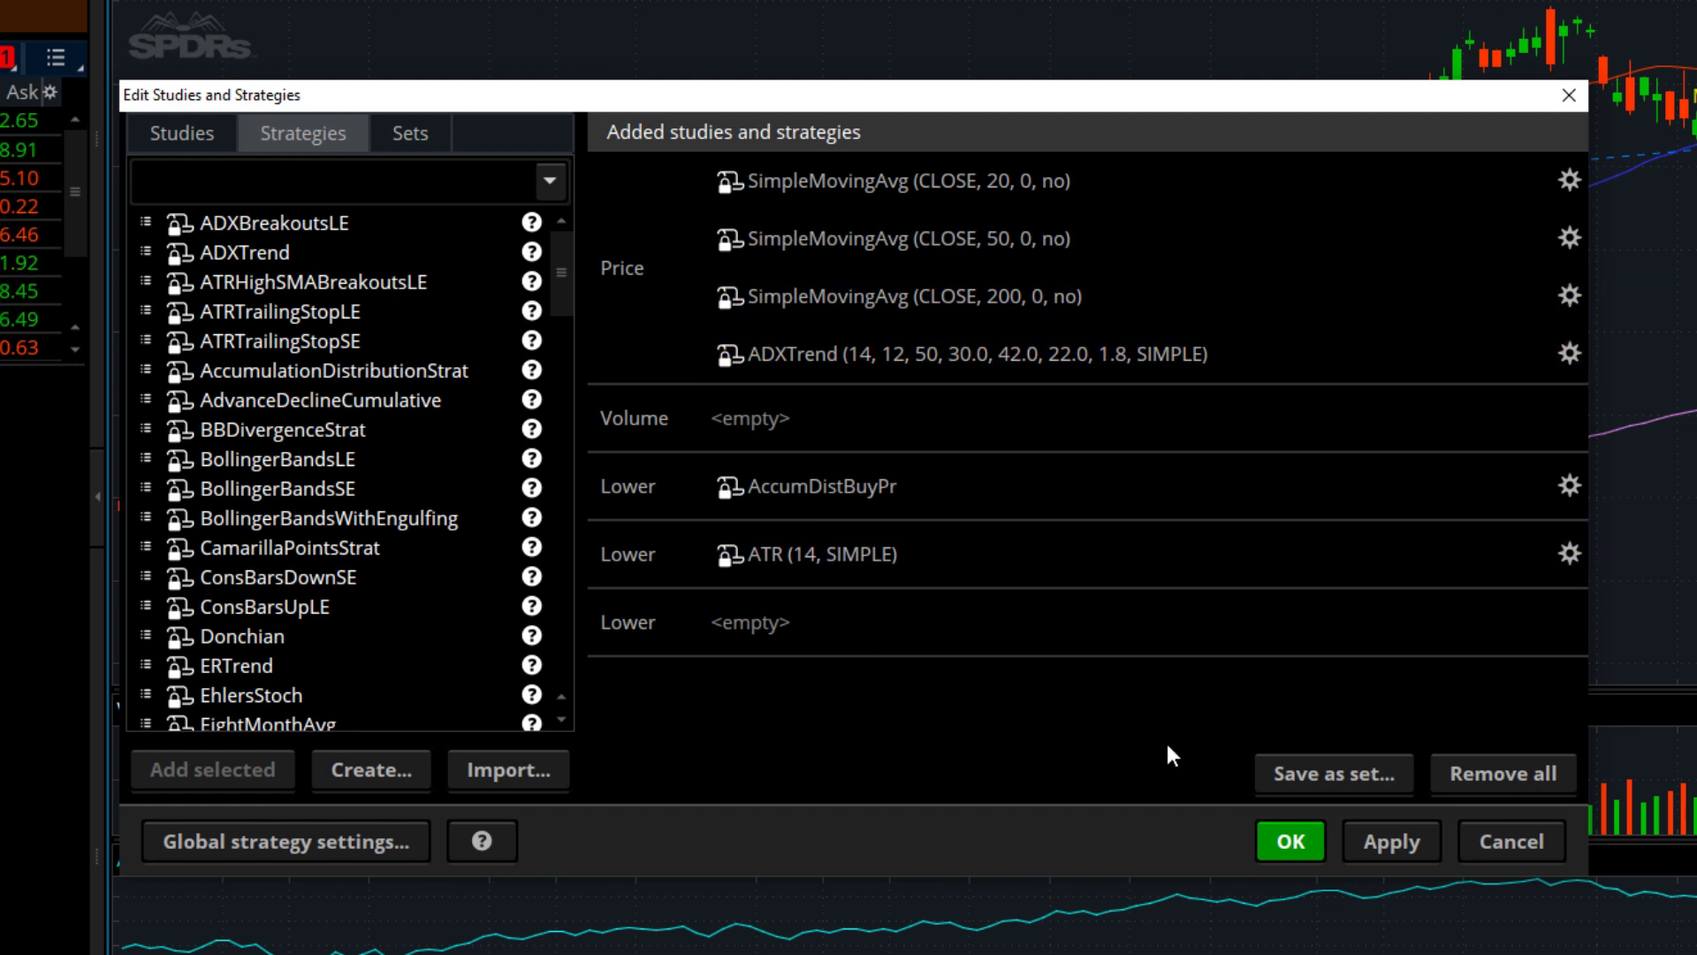
- Save the current studies and ADXTrend strategy as a study set named 'ADX'
{"action": "left_click", "coordinate": [1339, 776]}
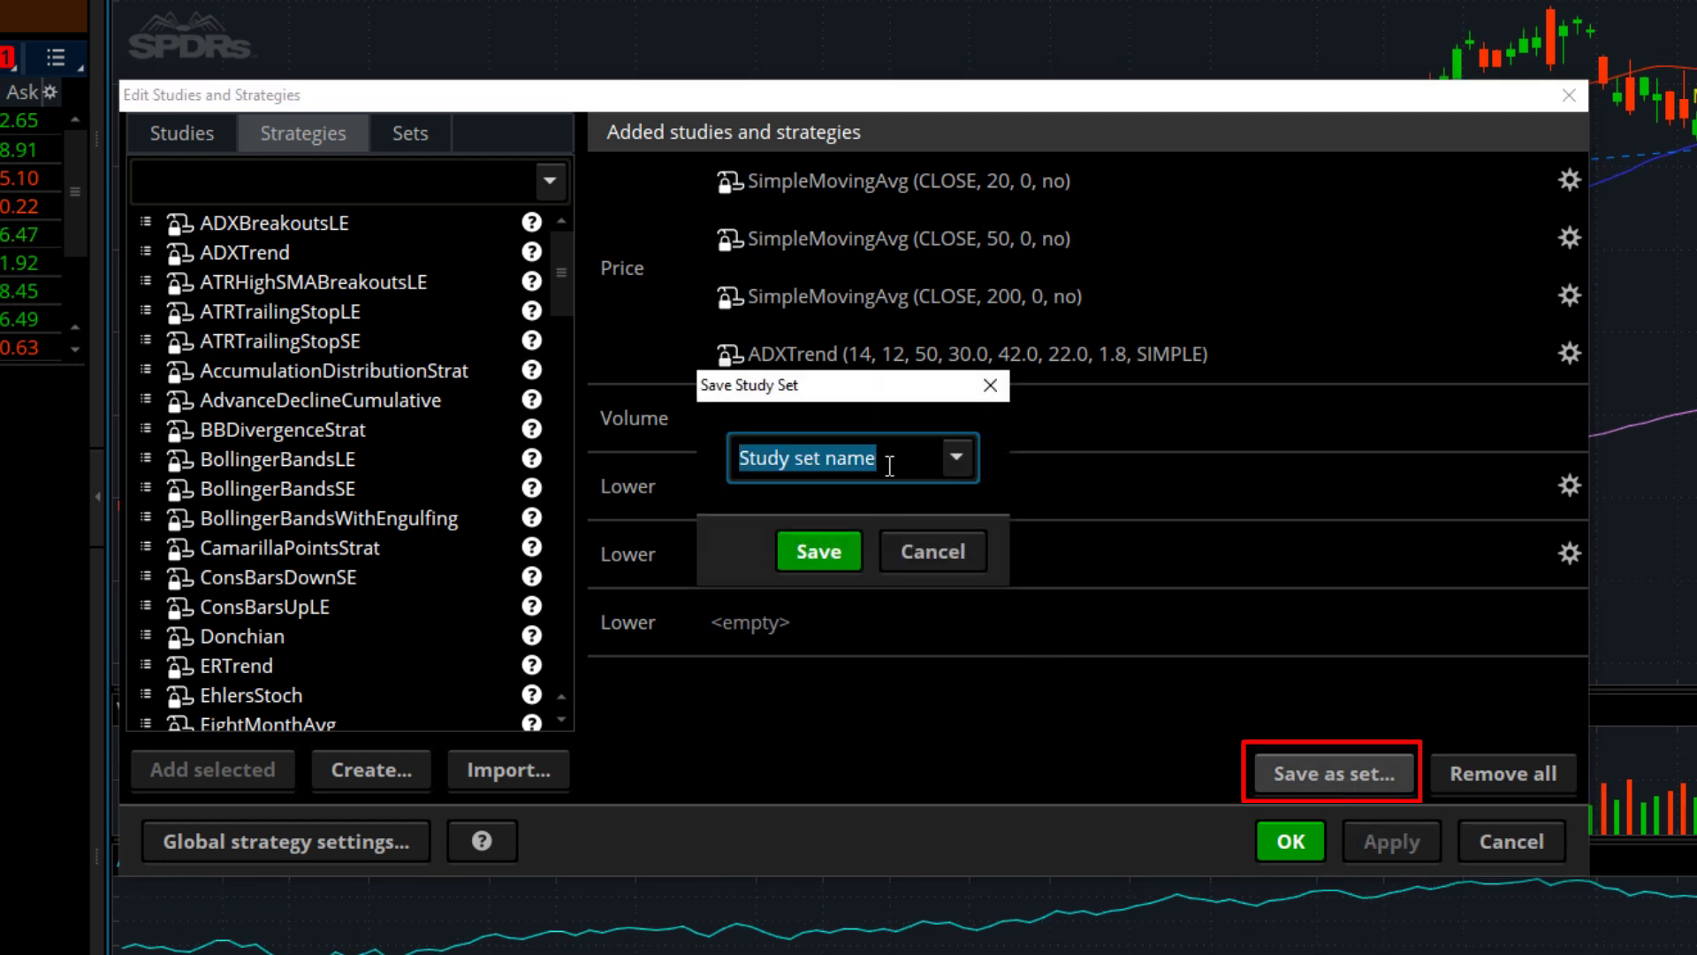
{"action": "type", "text": "A"}
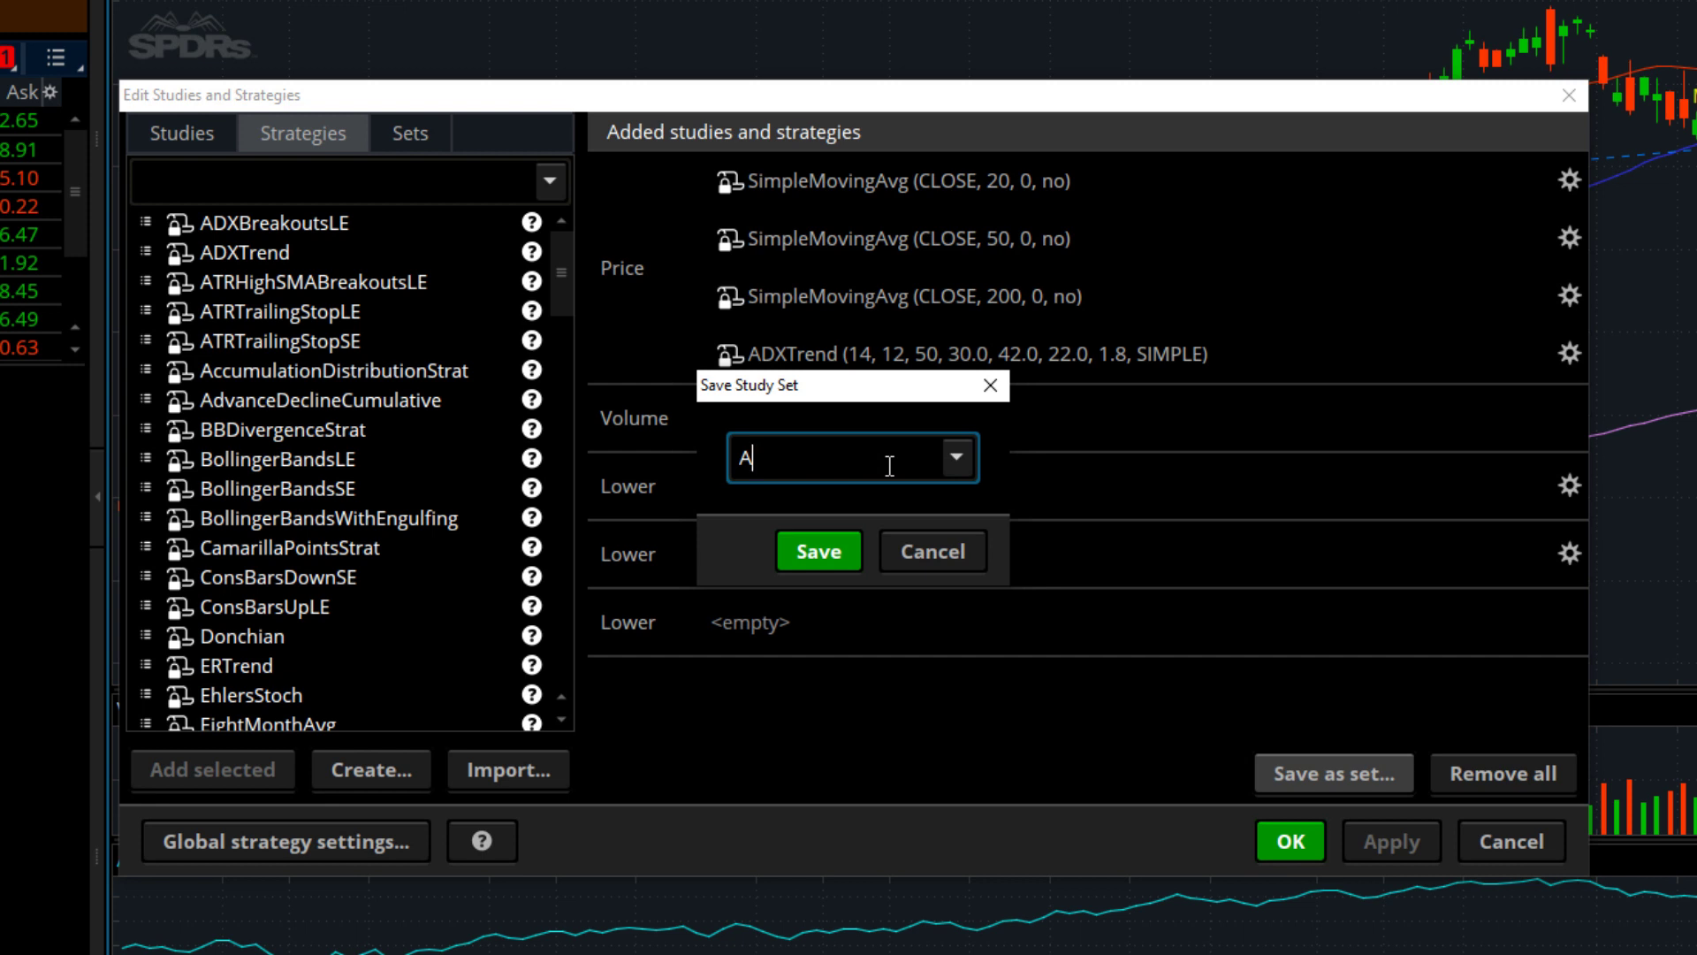
{"action": "type", "text": "DX"}
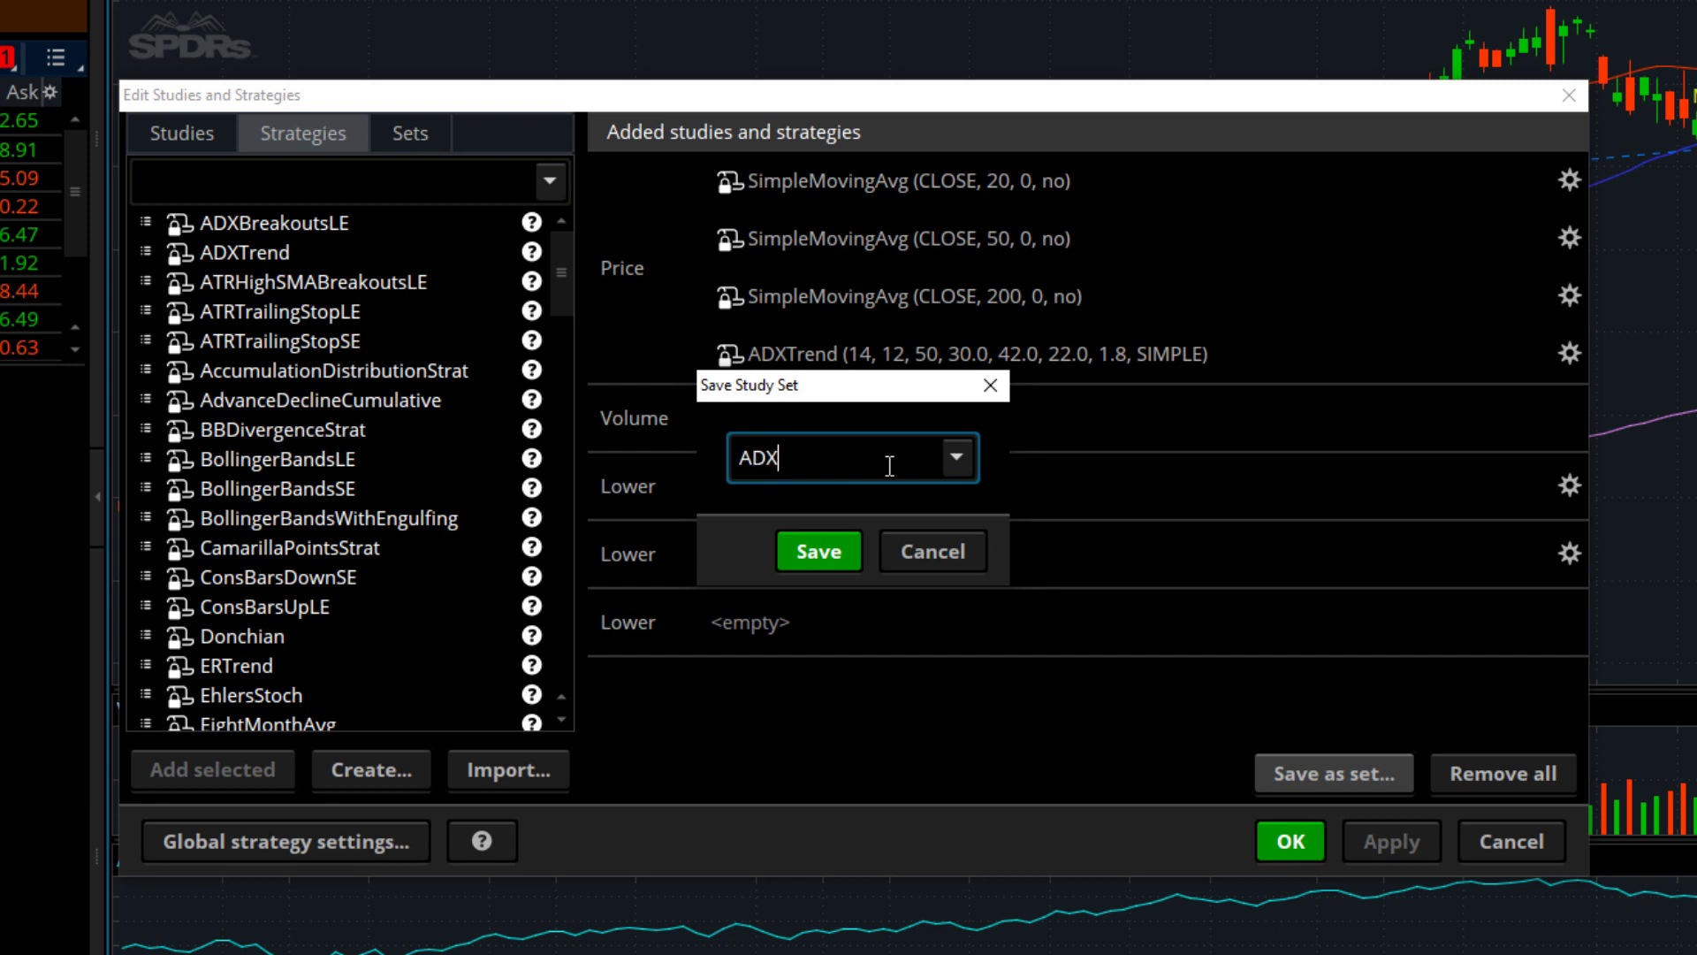
{"action": "left_click", "coordinate": [829, 553]}
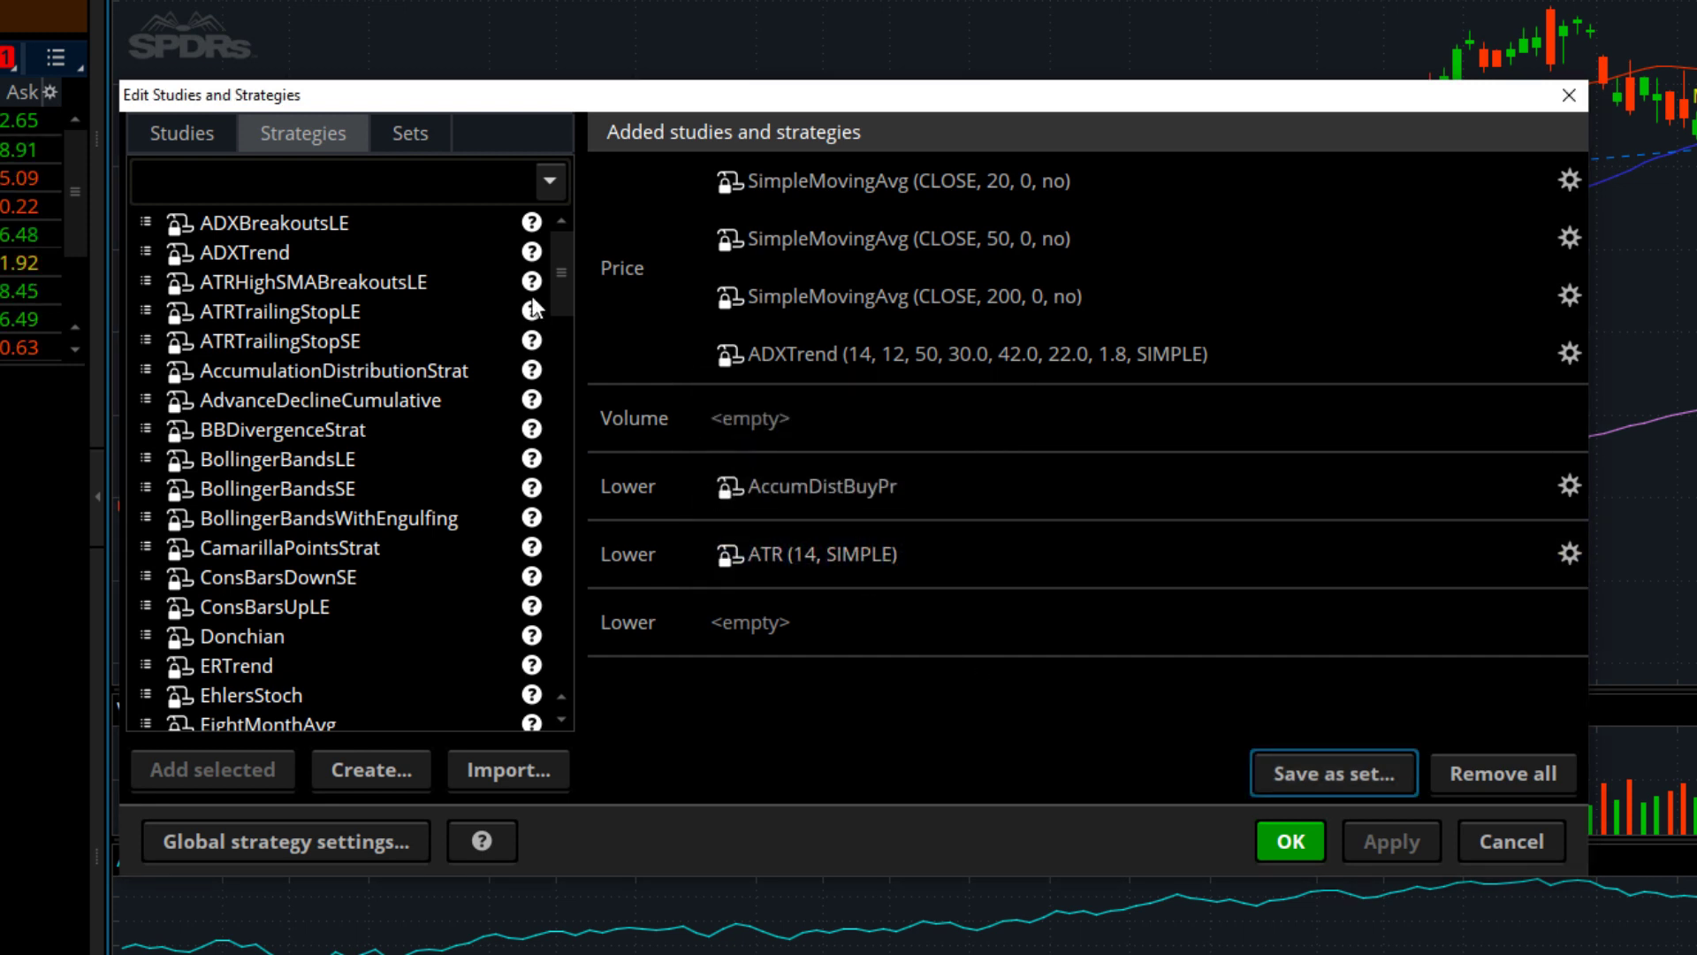
- Replace the current studies with the Basic 1 set from Sets and apply it to the chart
{"action": "left_click", "coordinate": [412, 144]}
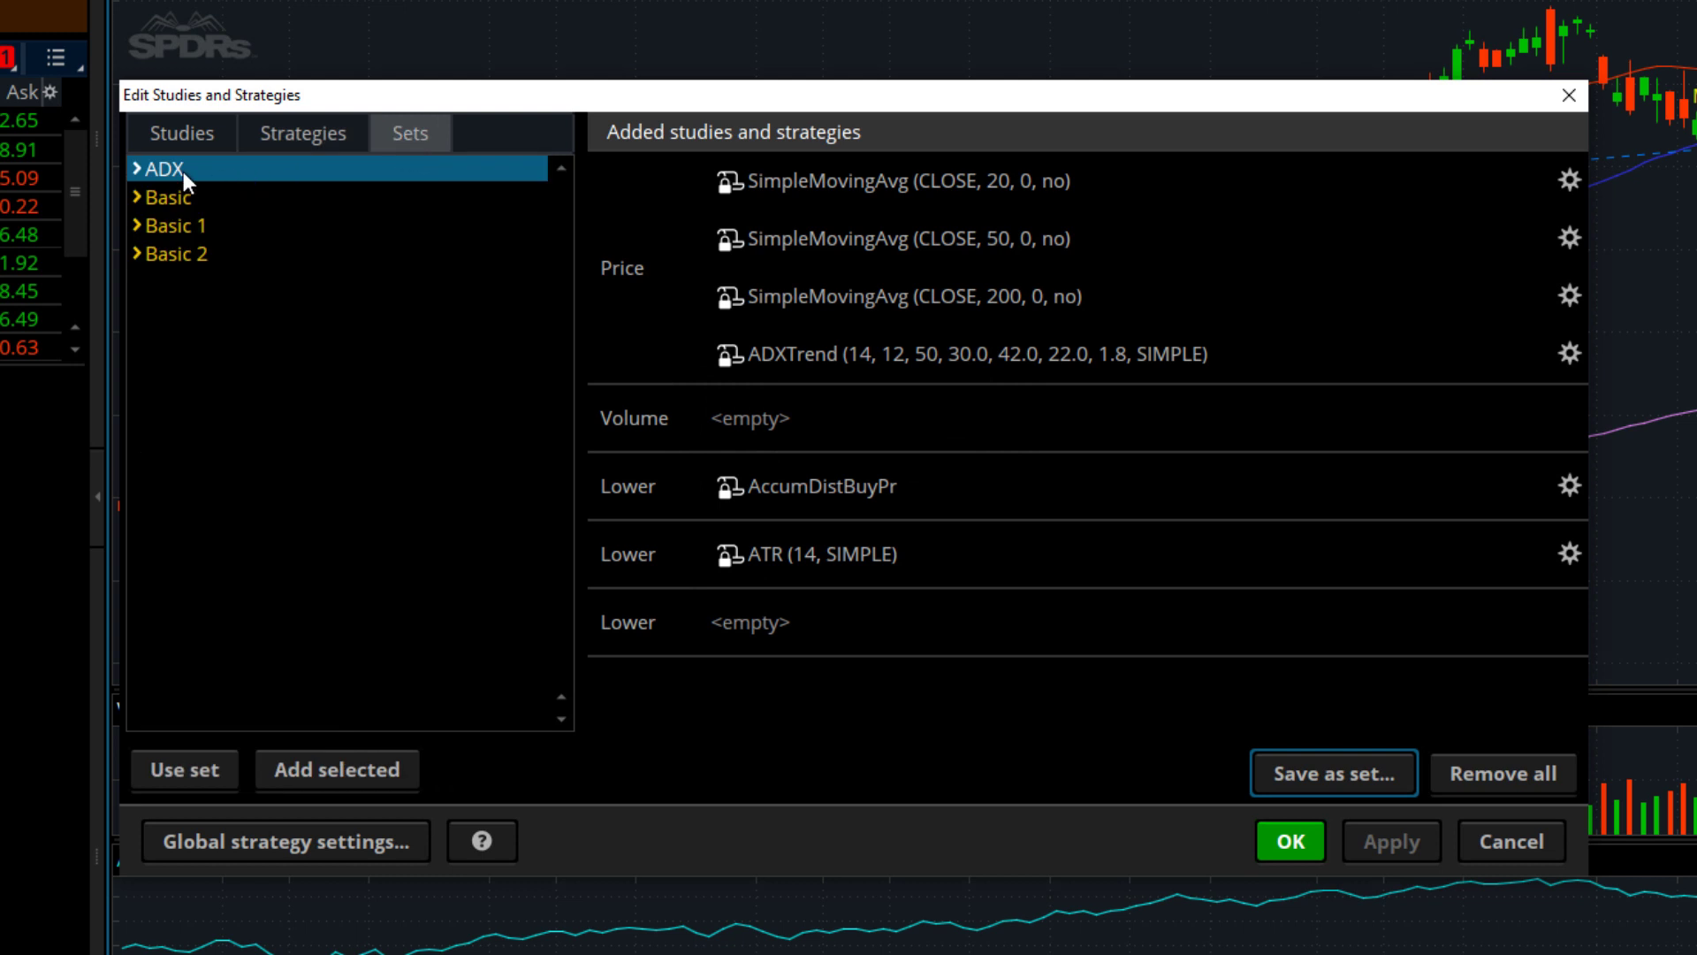
{"action": "left_click", "coordinate": [168, 196]}
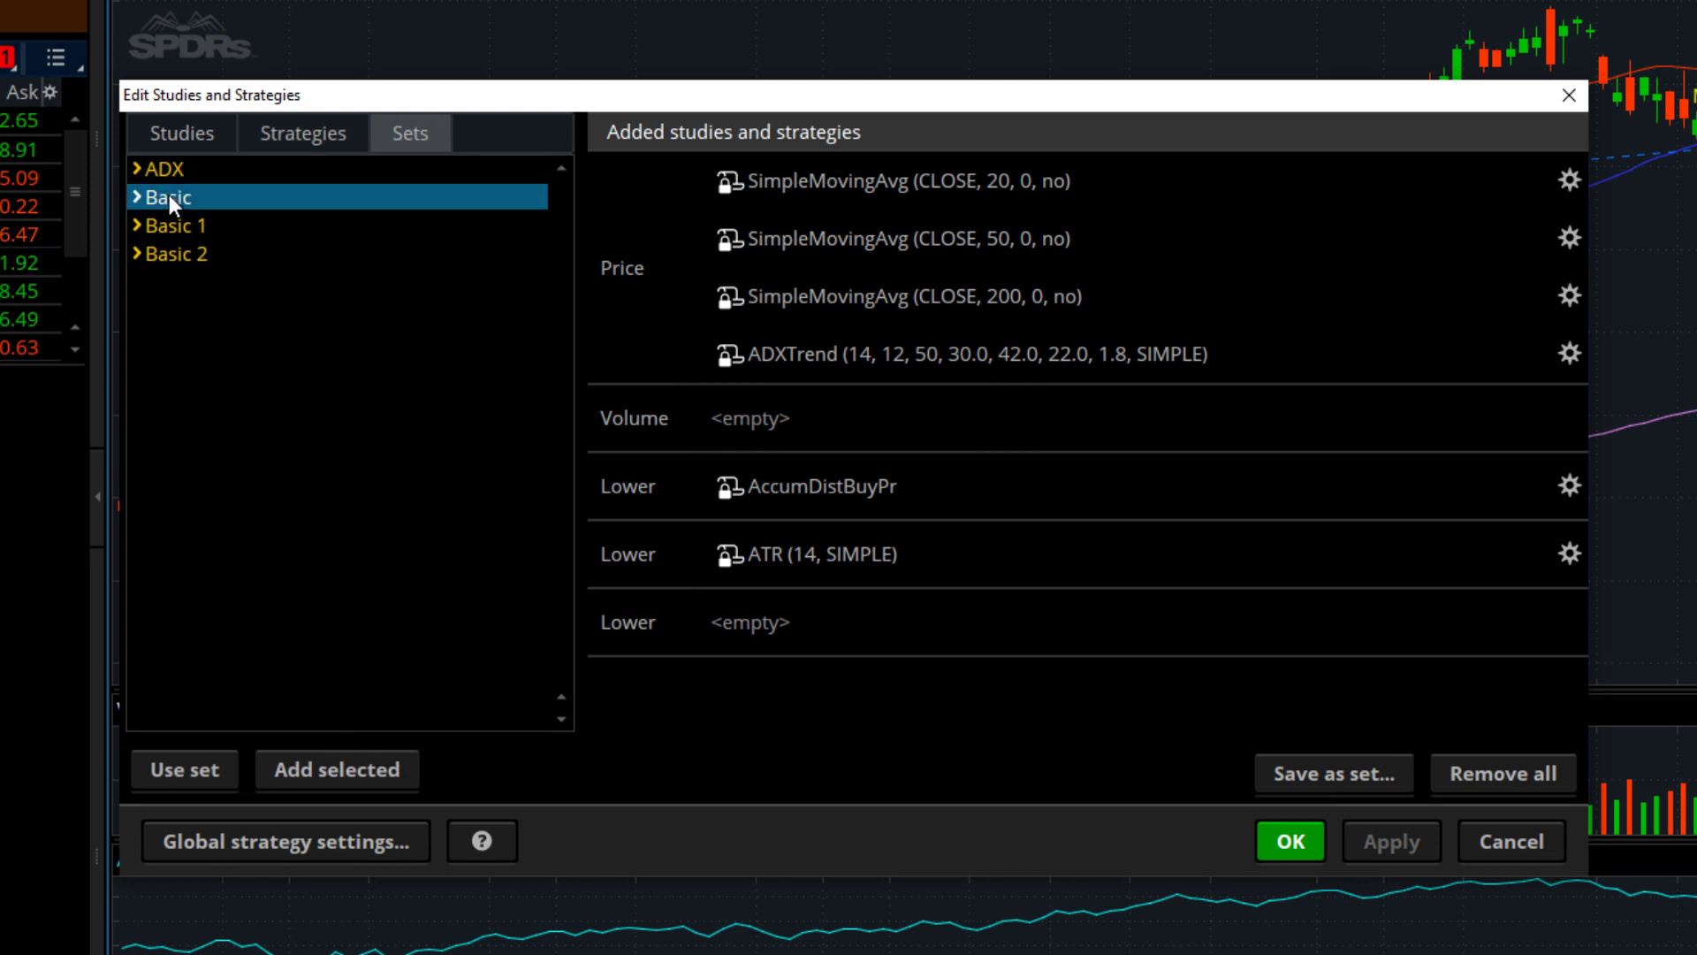
{"action": "left_click", "coordinate": [168, 196]}
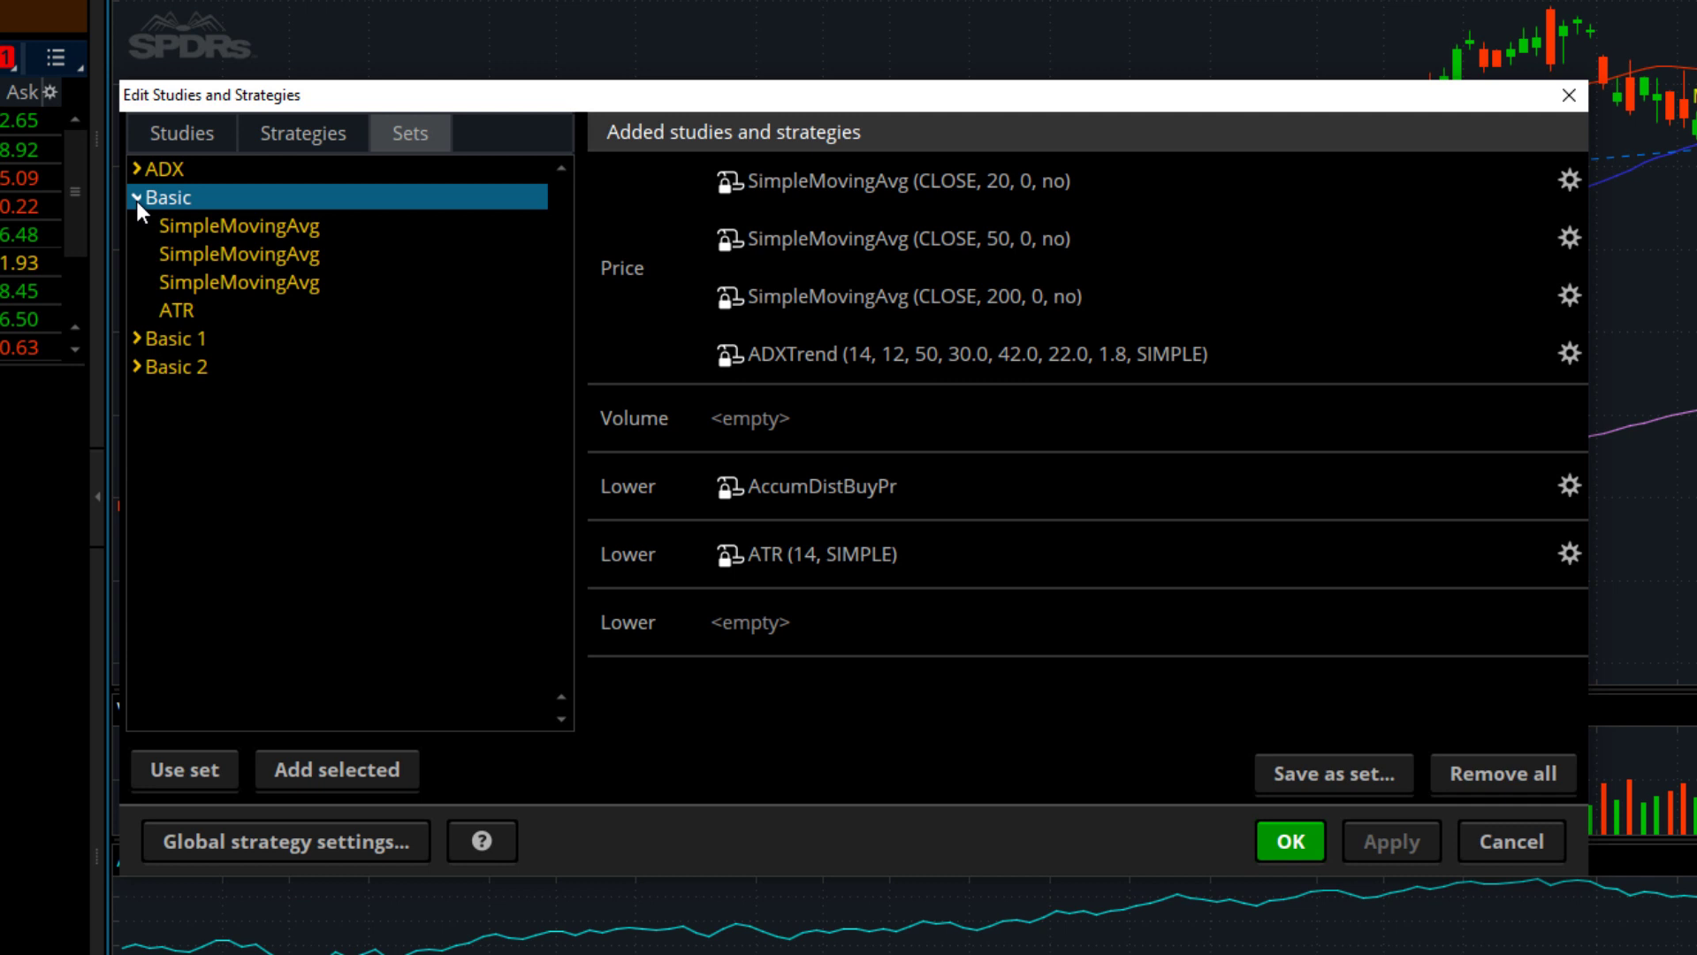
{"action": "left_click", "coordinate": [136, 200]}
{"action": "left_click", "coordinate": [137, 235]}
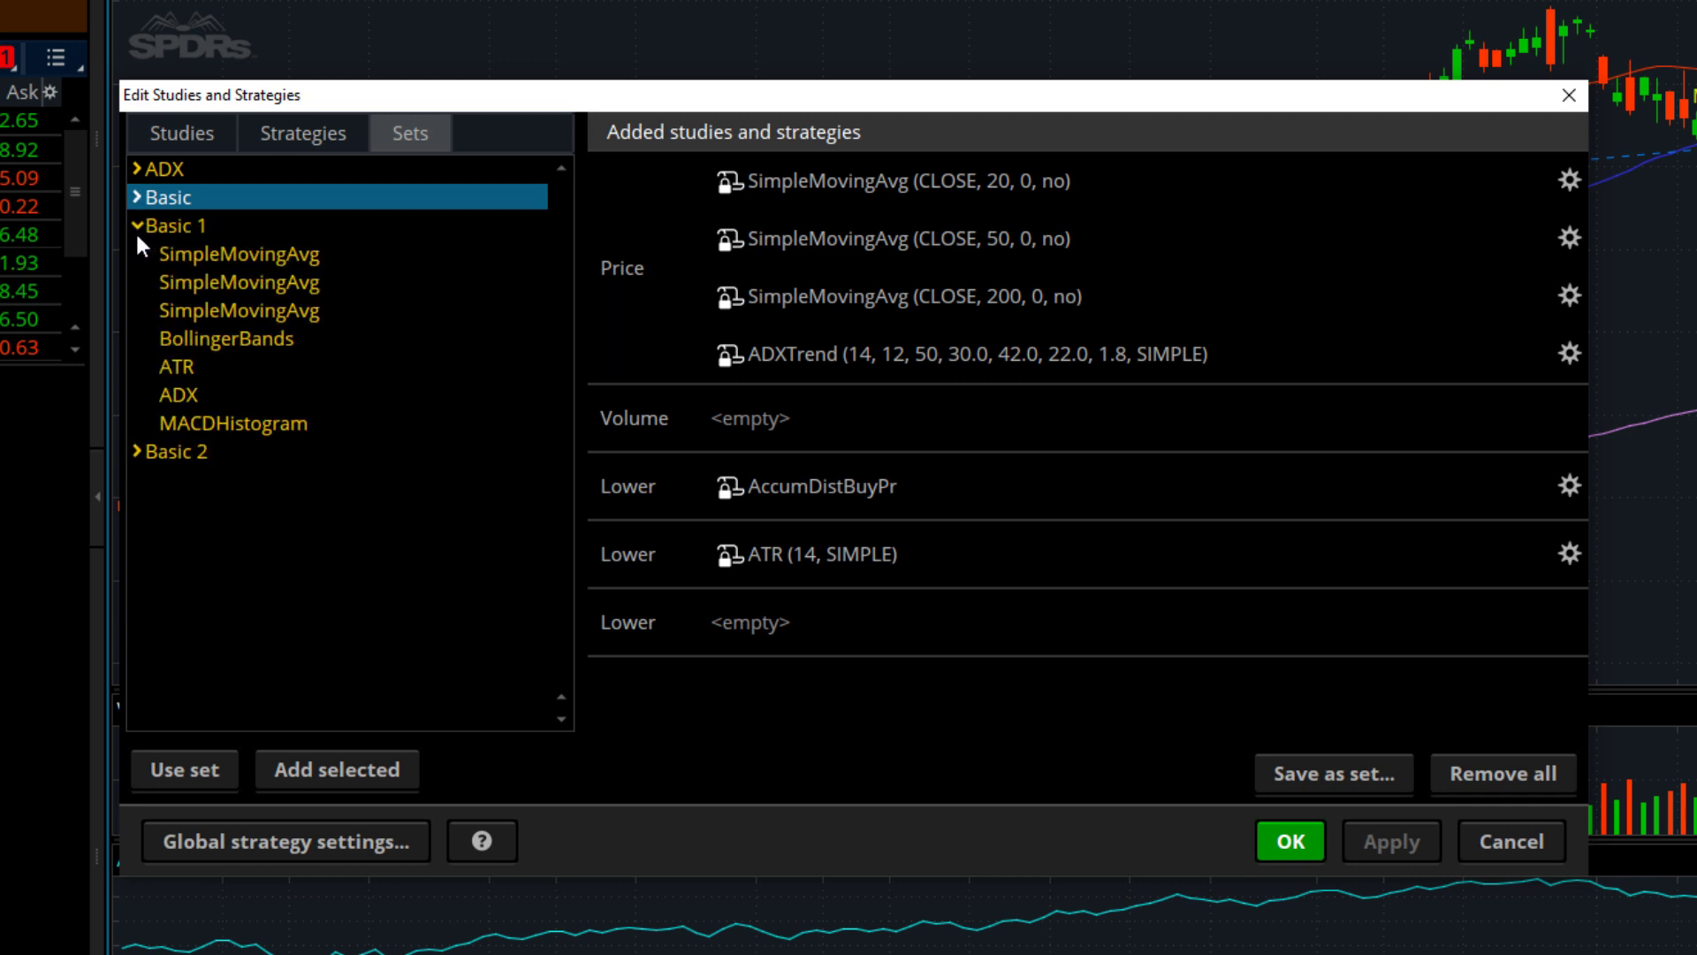
{"action": "left_click", "coordinate": [164, 226]}
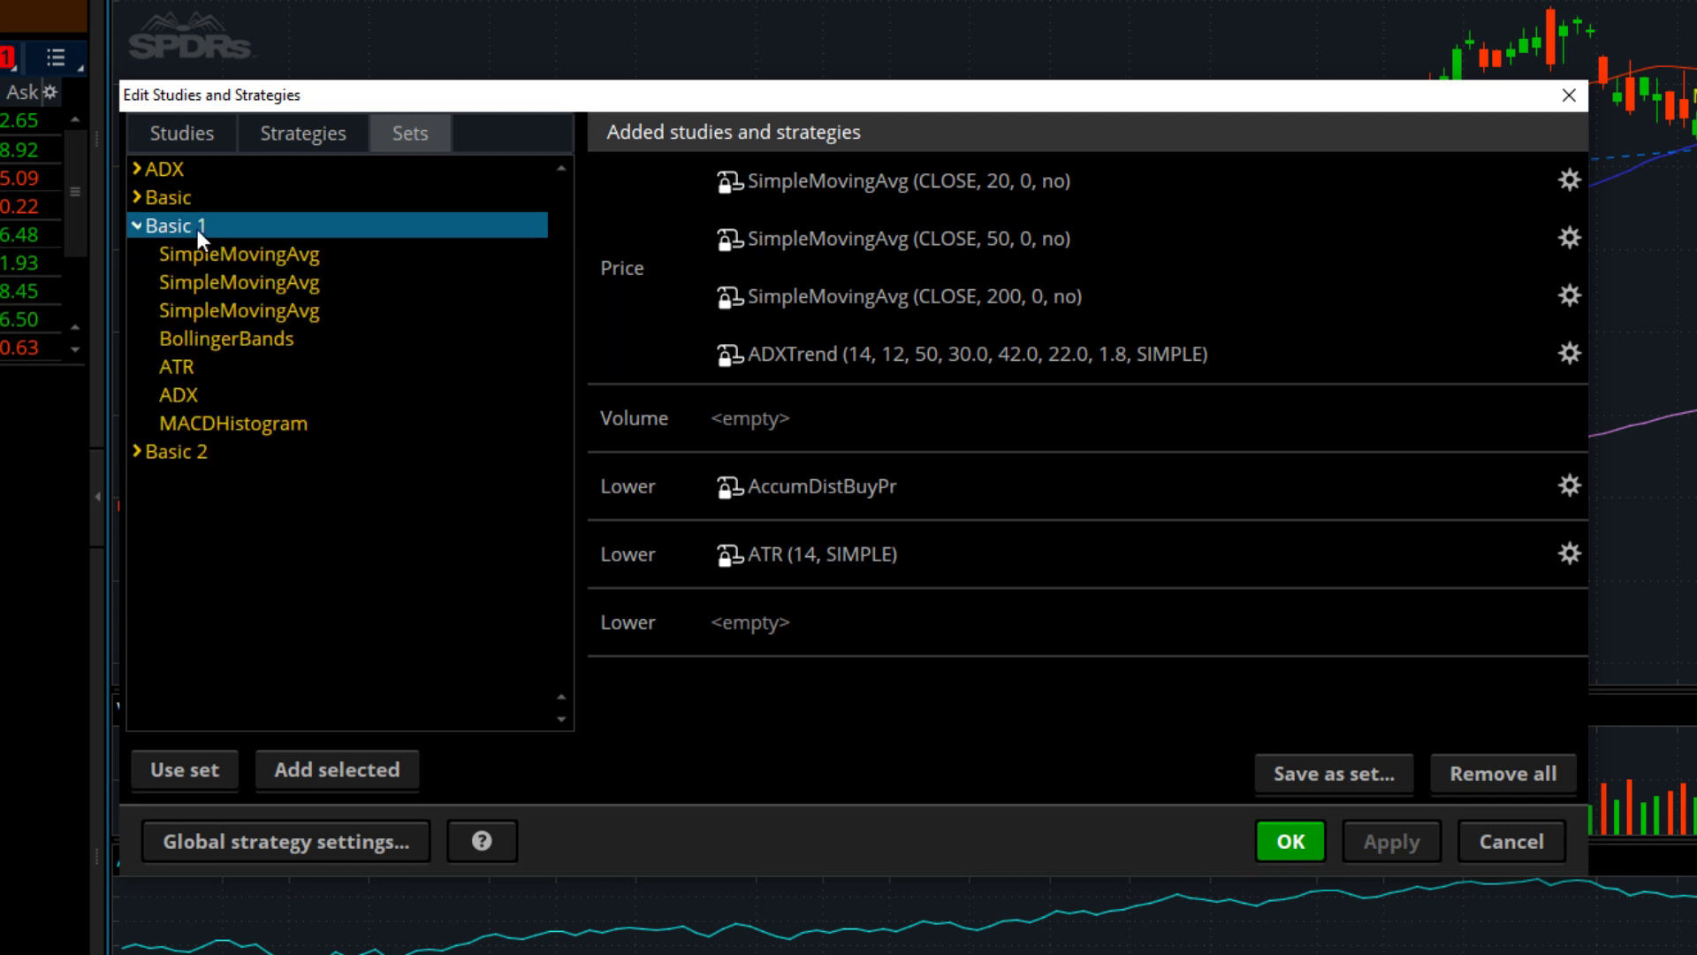
{"action": "left_click", "coordinate": [204, 763]}
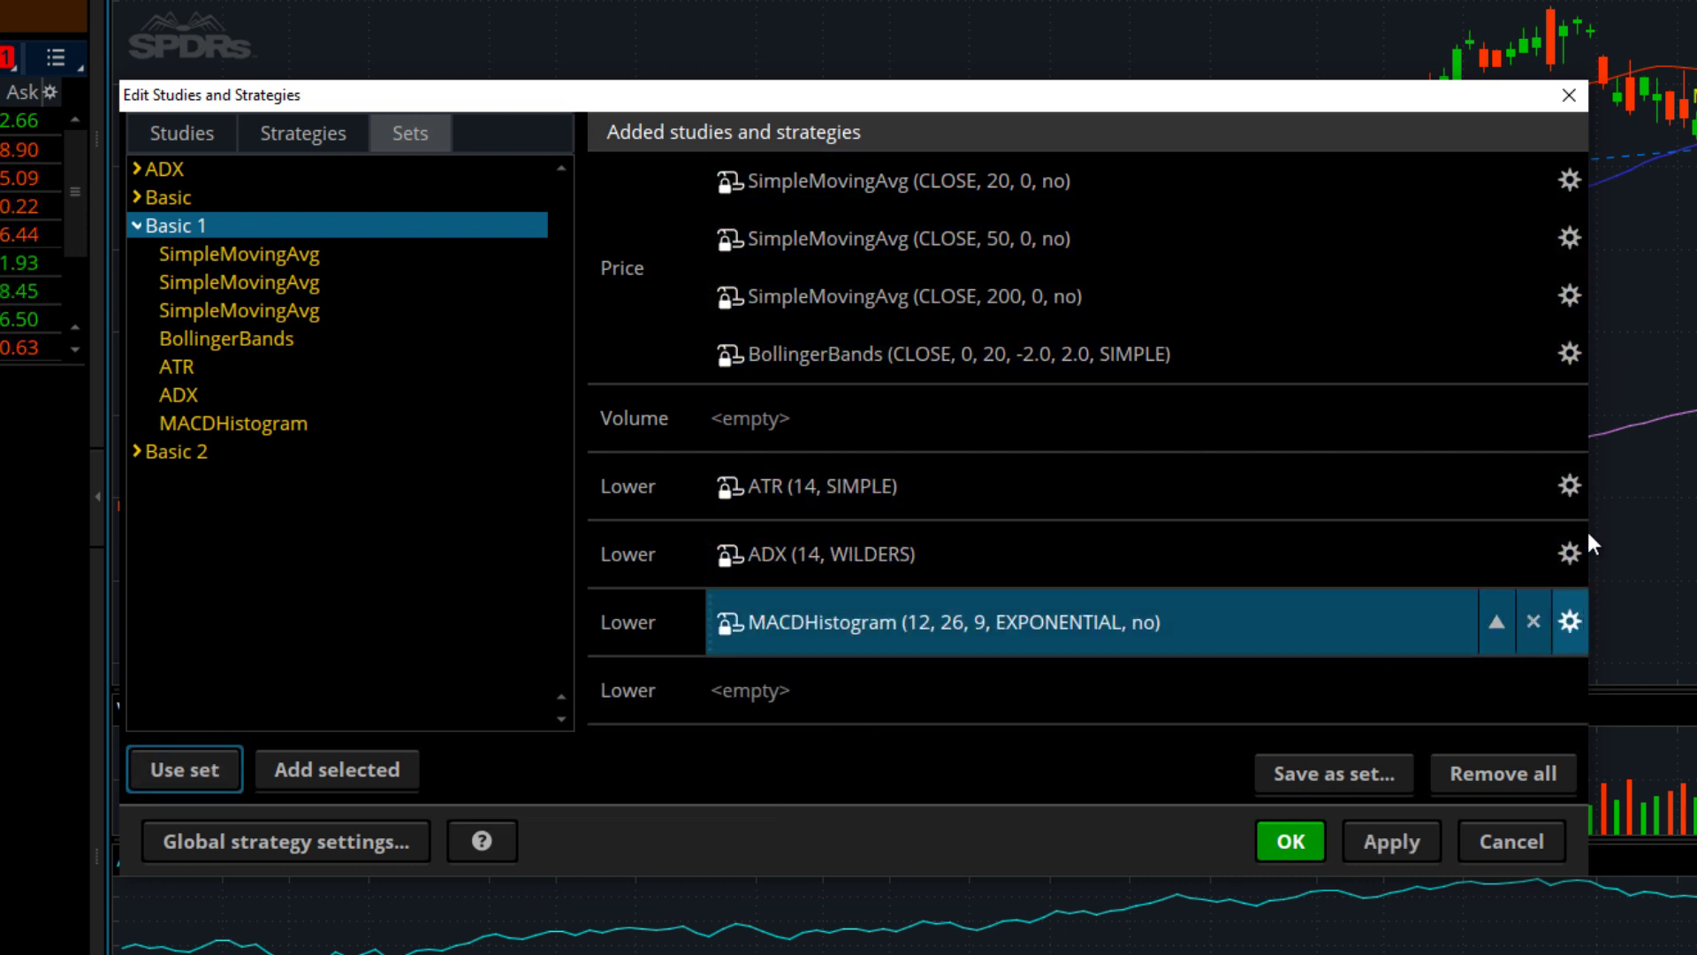
{"action": "left_click", "coordinate": [1382, 840]}
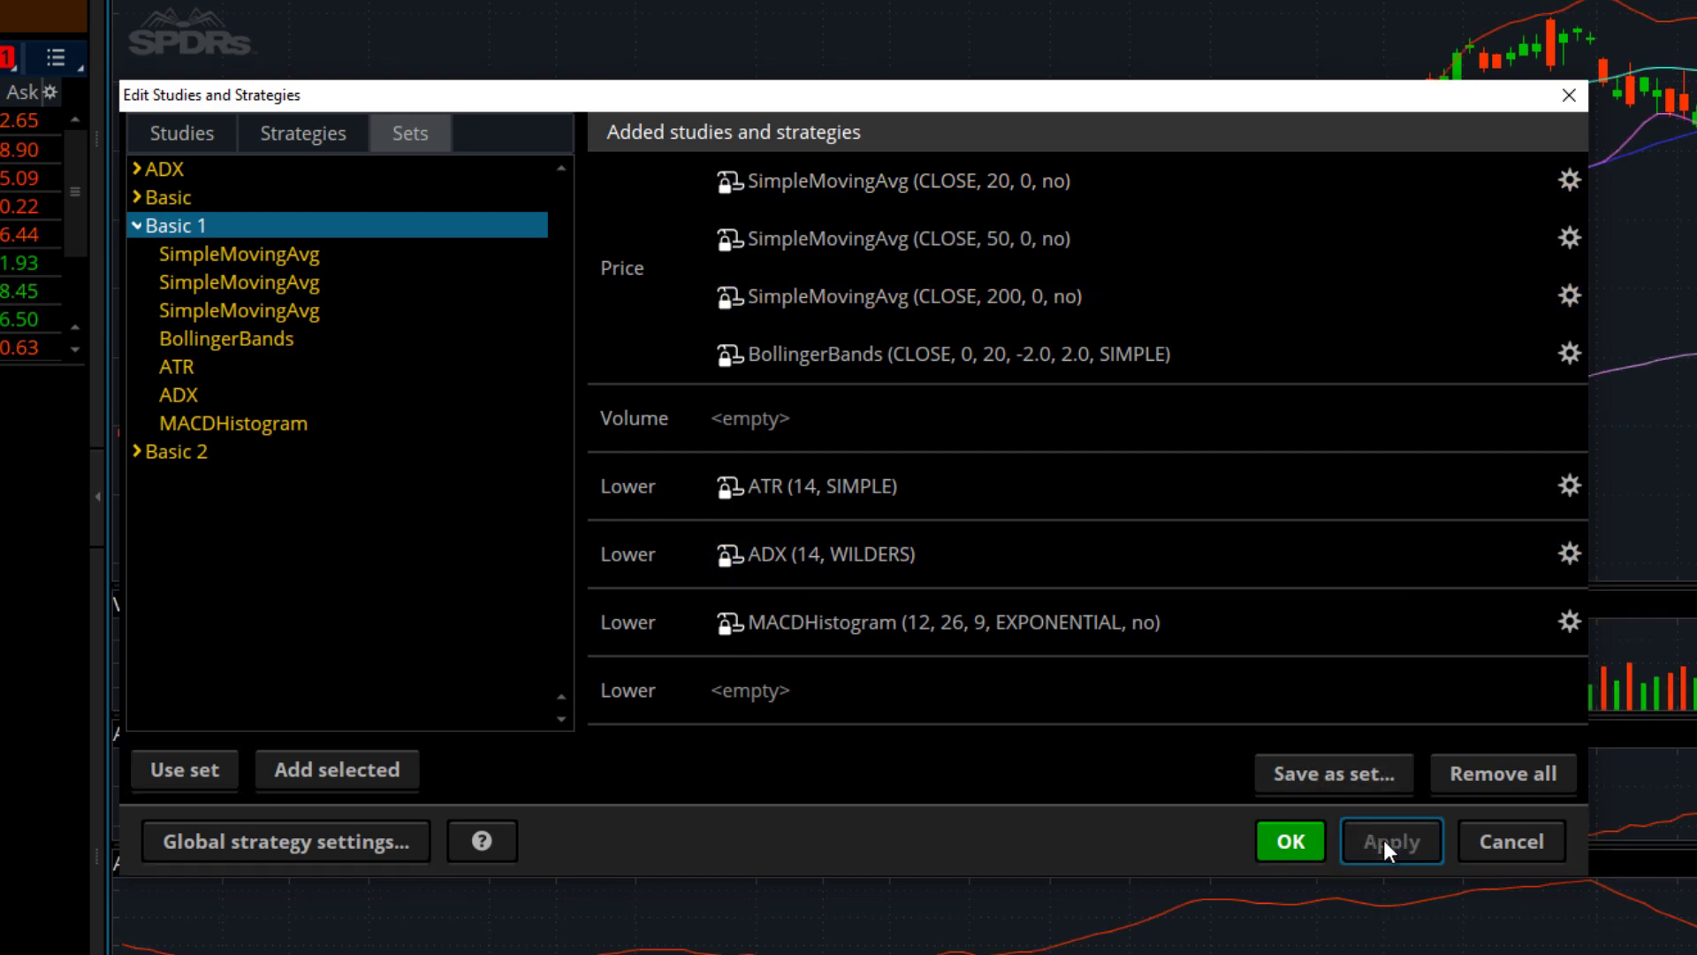
- Confirm the study edits so the SPY chart shows Bollinger Bands with Volume, ATR, ADX and MACDHistogram panes
{"action": "left_click", "coordinate": [1291, 842]}
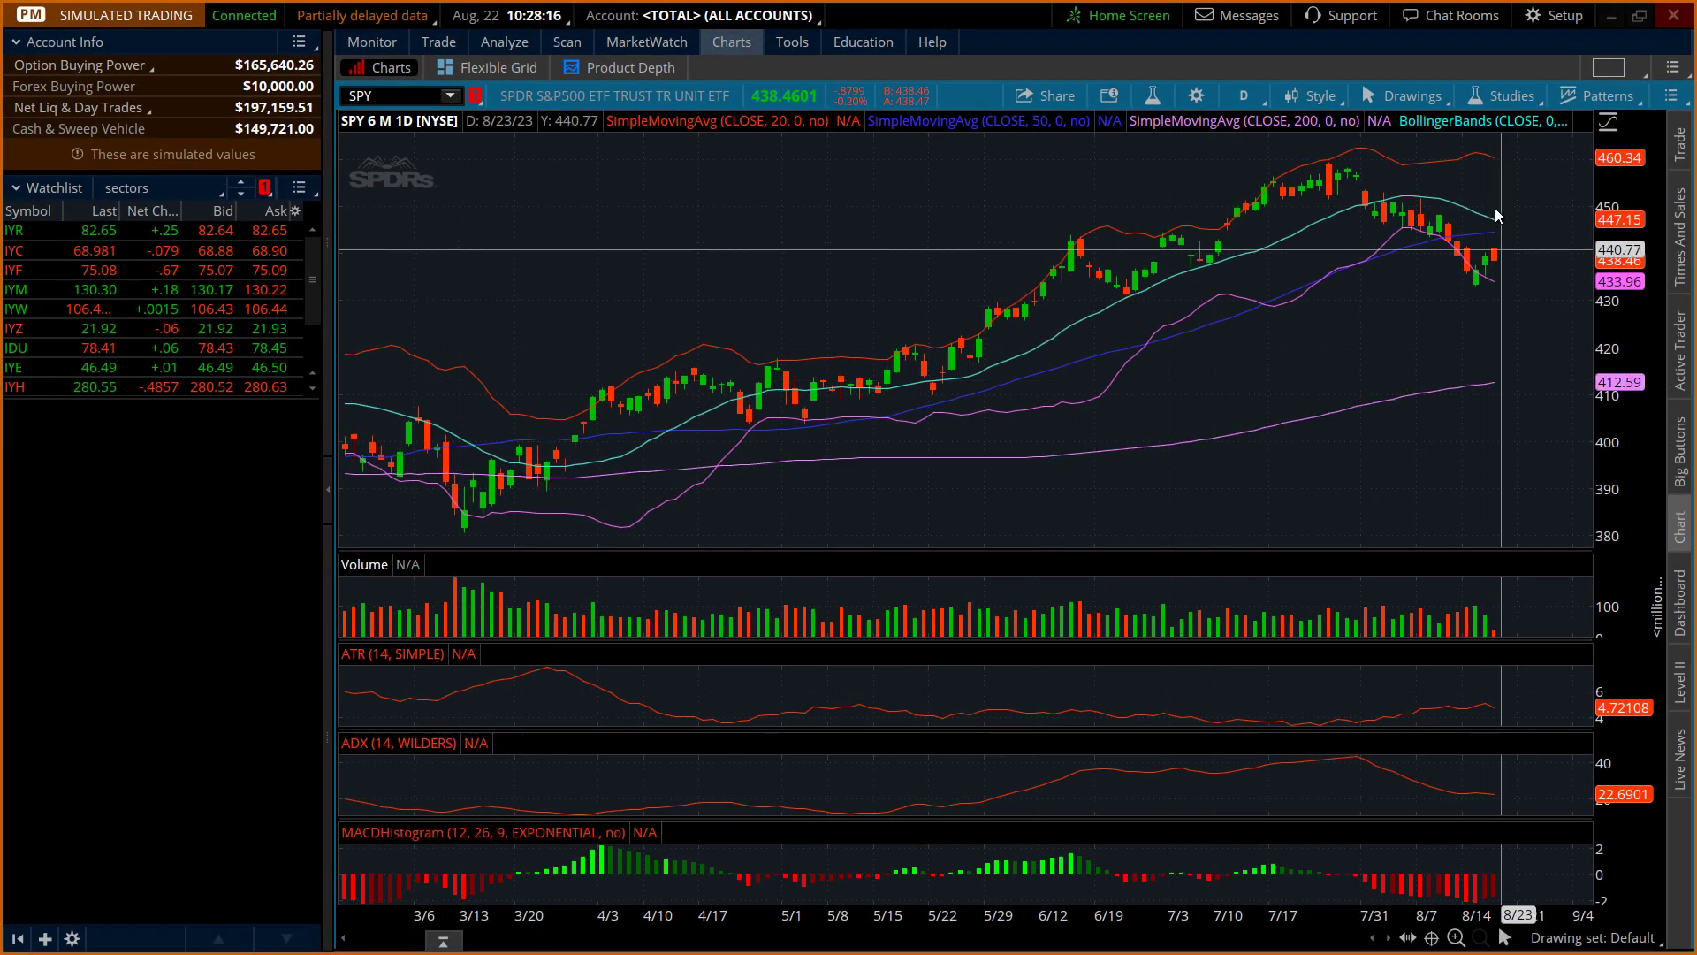